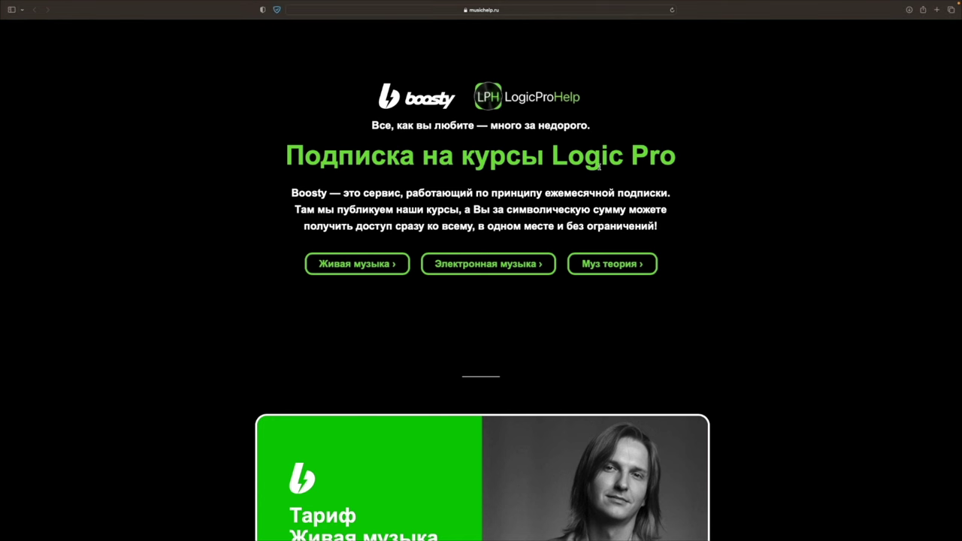
# - Examine the Logic Pro course subscription page, including the Живая музыка, Электро музыка and Муз теория plans and their course lists
pyautogui.scroll(-1, 607, 175)
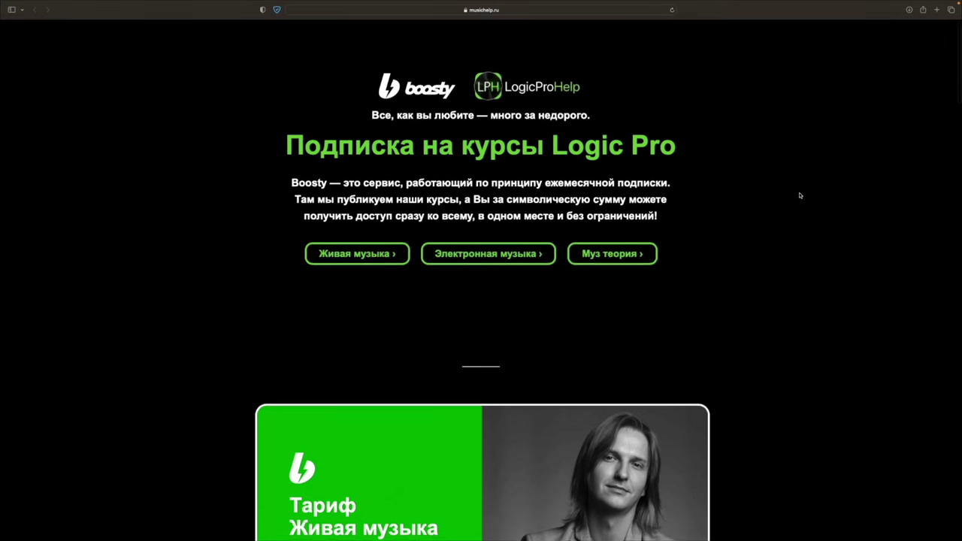
pyautogui.scroll(-4, 799, 196)
pyautogui.scroll(-4, 800, 196)
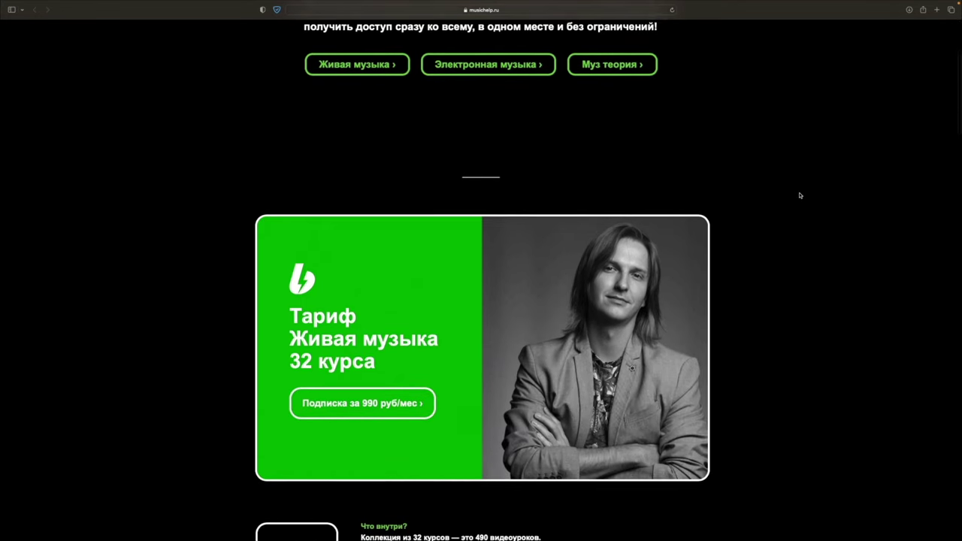
pyautogui.scroll(-4, 800, 195)
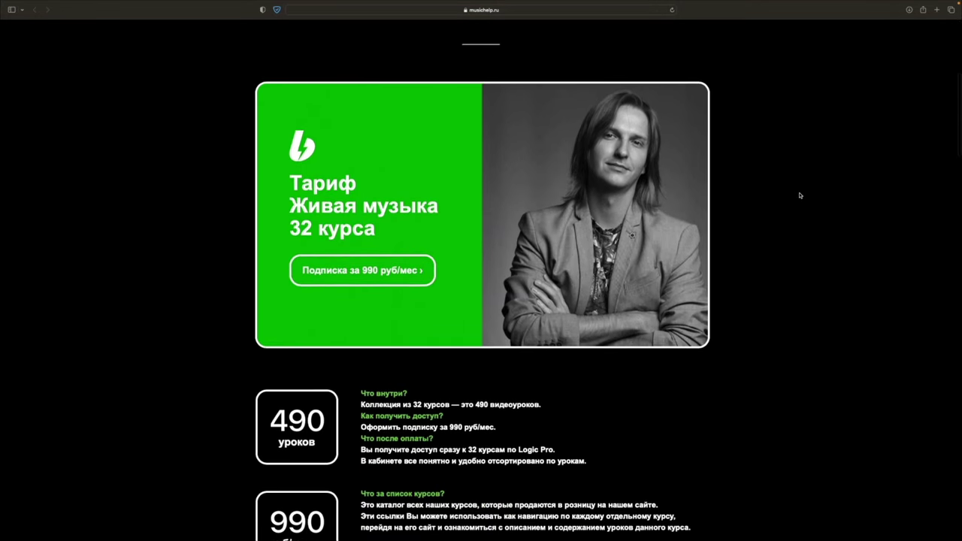
pyautogui.scroll(-5, 799, 196)
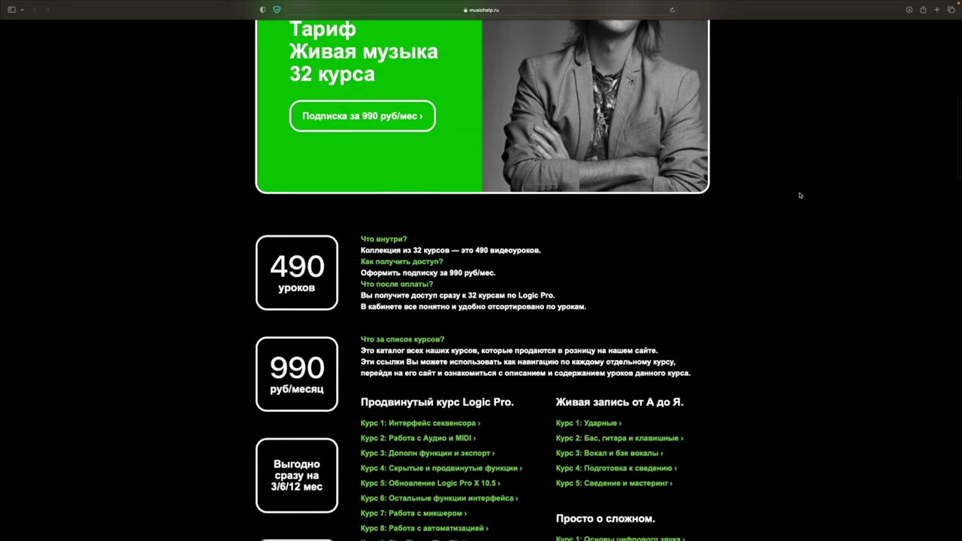
pyautogui.scroll(-4, 800, 195)
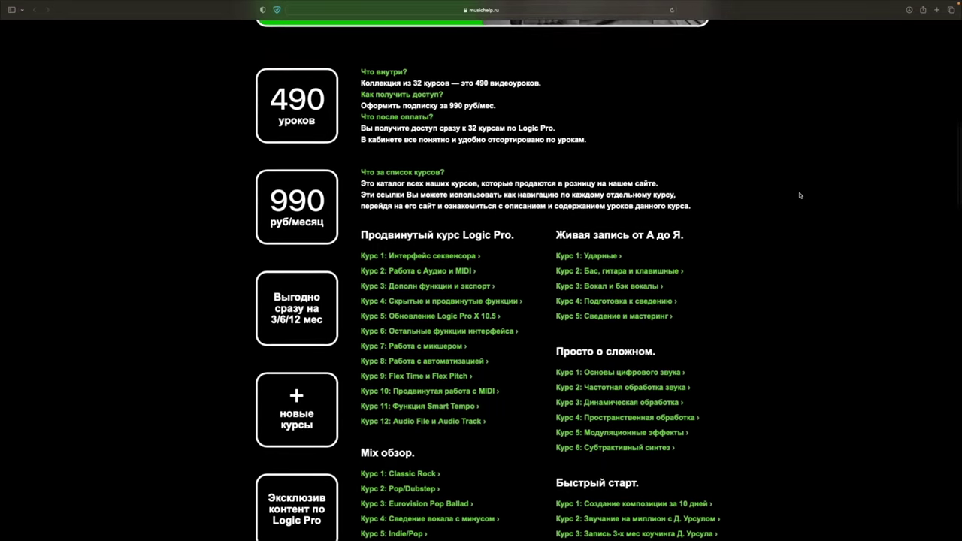
pyautogui.scroll(-5, 799, 195)
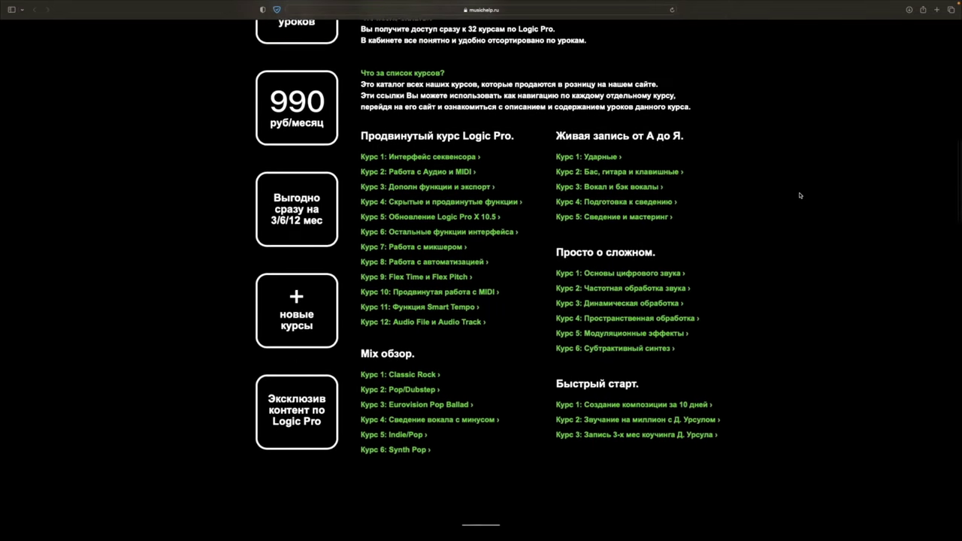
pyautogui.scroll(-6, 800, 195)
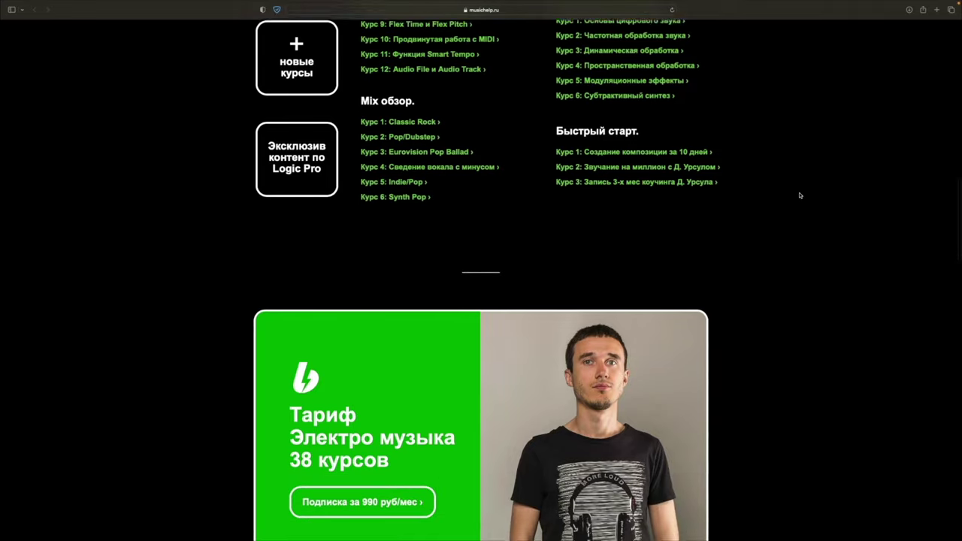
pyautogui.scroll(-5, 800, 195)
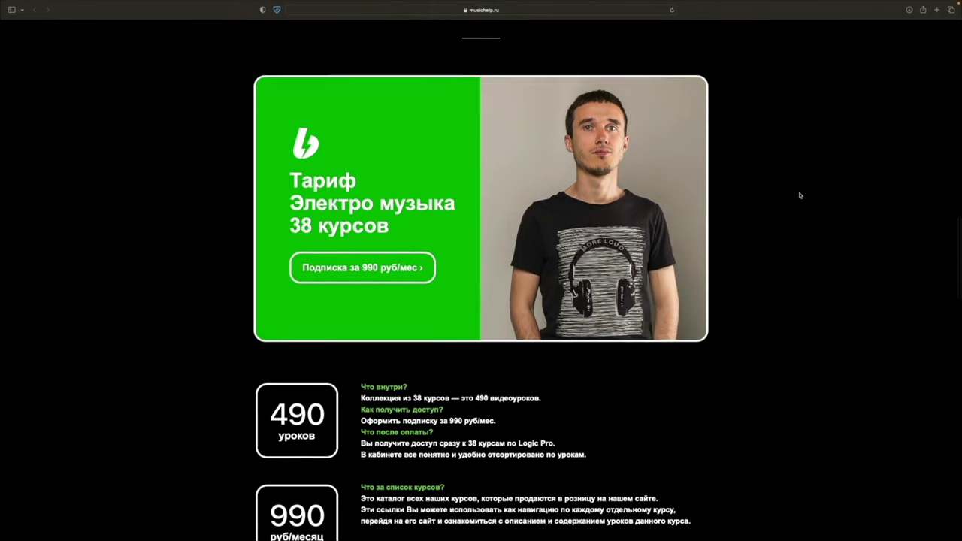
pyautogui.scroll(-8, 800, 195)
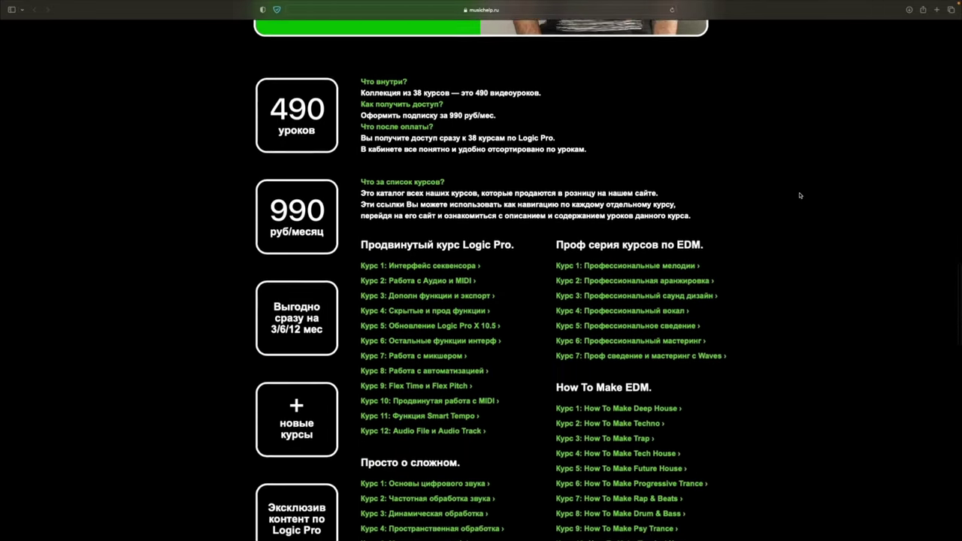
pyautogui.scroll(-9, 655, 238)
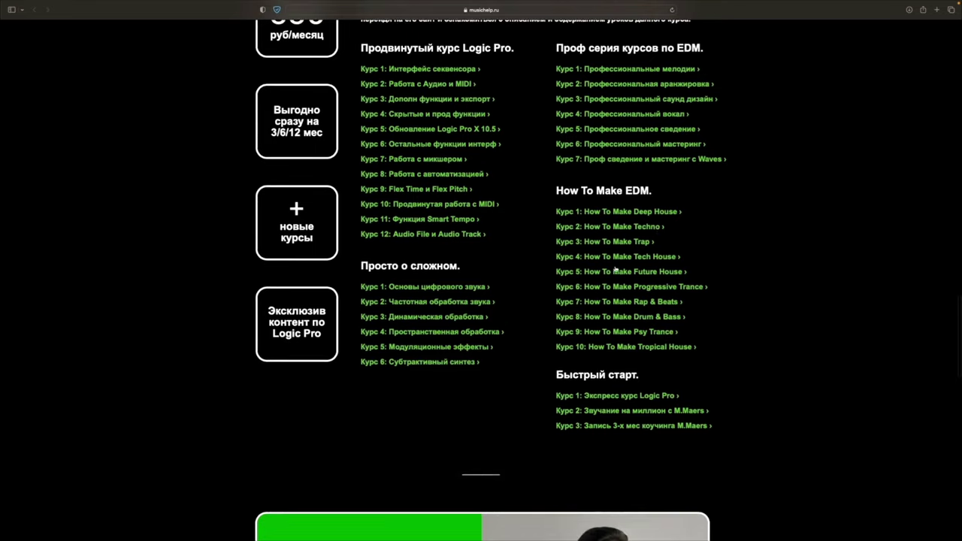
pyautogui.scroll(-7, 617, 269)
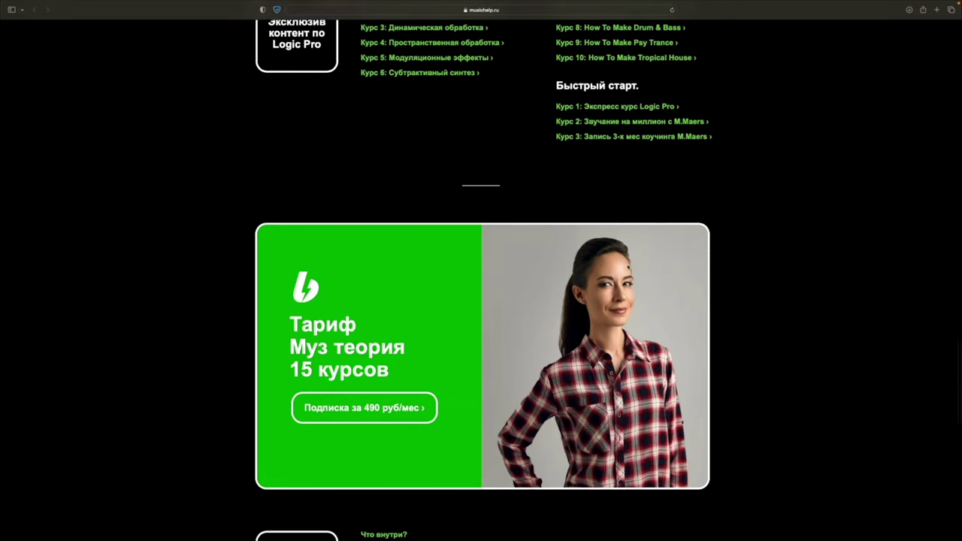
pyautogui.scroll(-7, 628, 274)
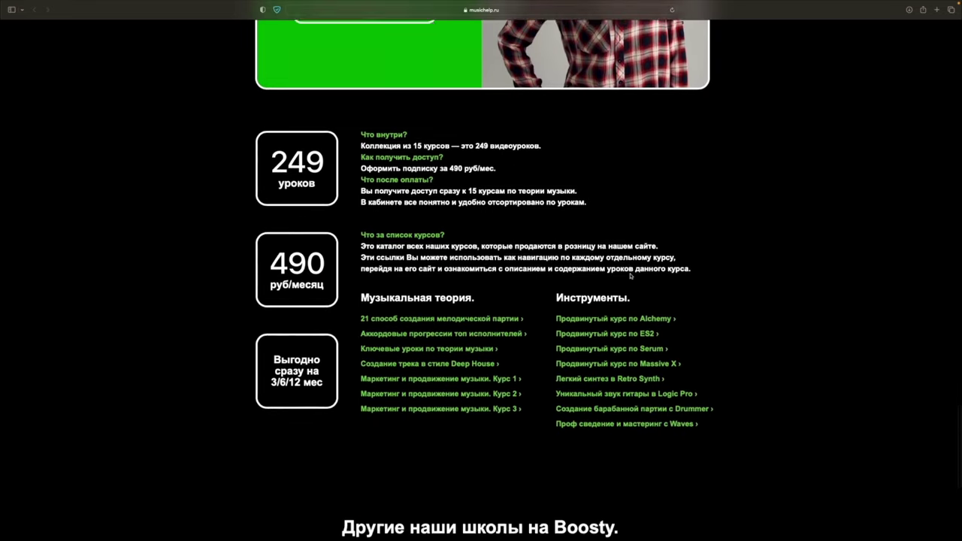
pyautogui.scroll(-4, 633, 279)
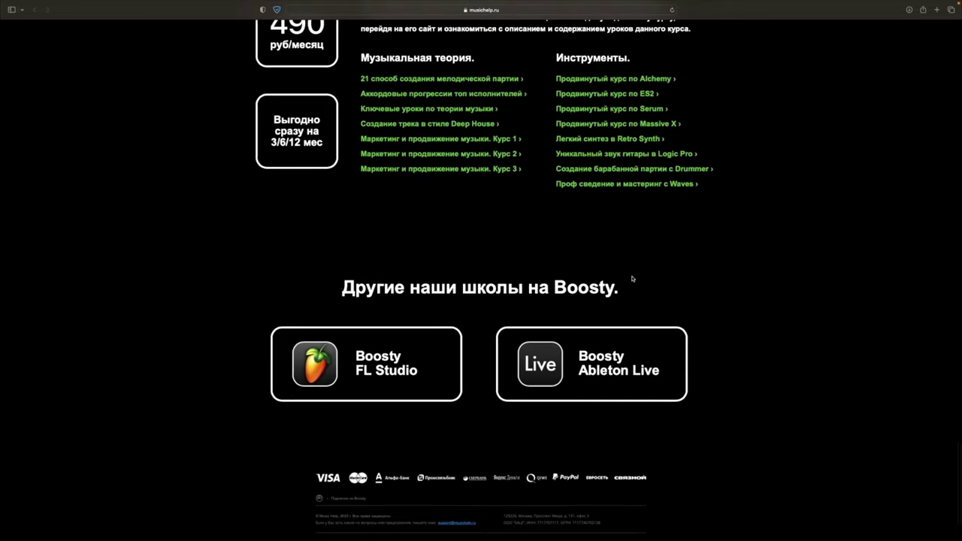
pyautogui.scroll(20, 632, 279)
pyautogui.scroll(18, 633, 279)
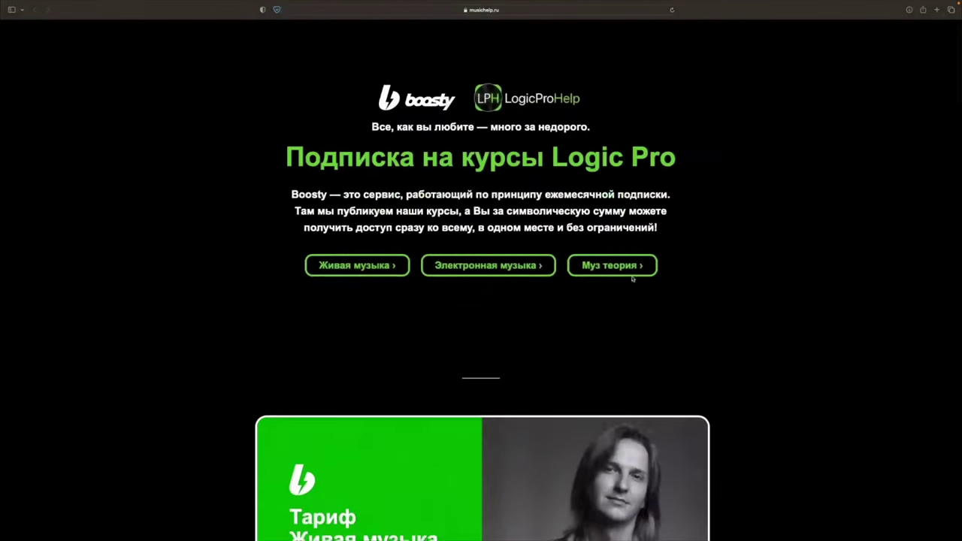
# - Go to the Живая музыка plan and open its 990 руб/мес subscription page on Boosty
pyautogui.scroll(-5, 632, 278)
pyautogui.scroll(-3, 632, 277)
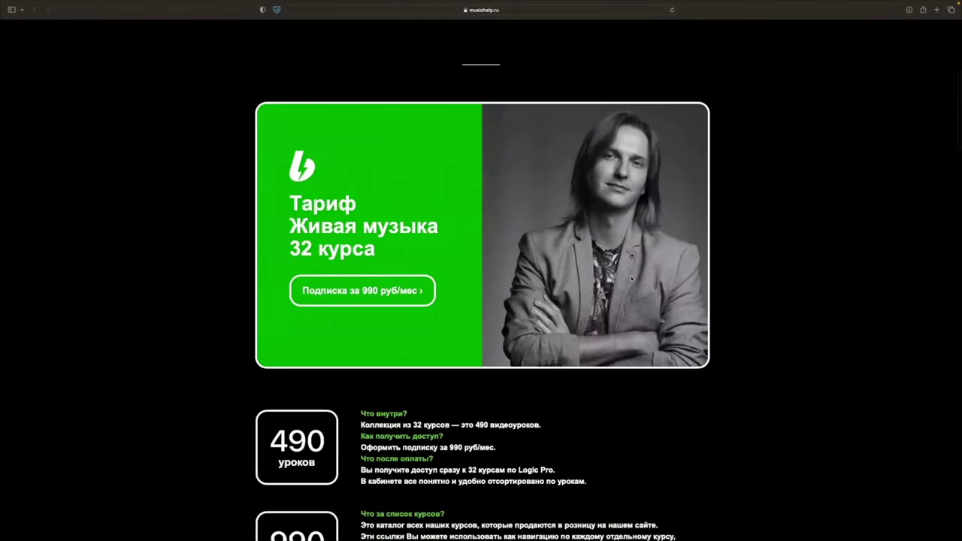
pyautogui.scroll(10, 451, 333)
pyautogui.click(344, 264)
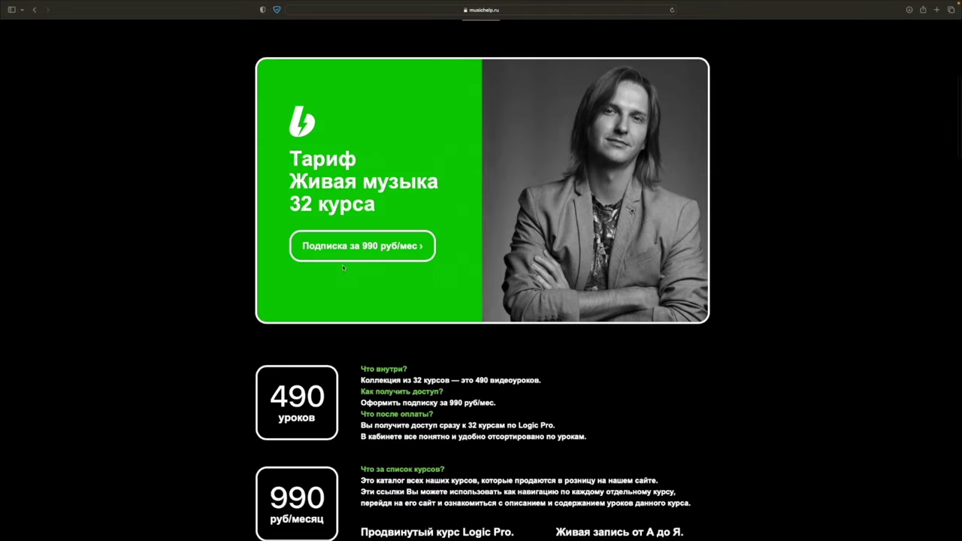
pyautogui.click(370, 246)
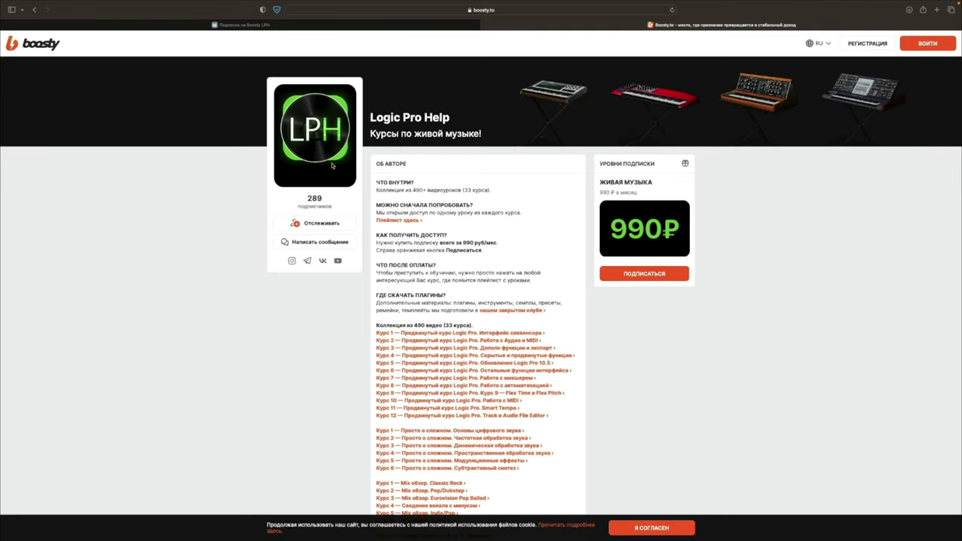
# - Start subscribing to the Живая музыка level and sign in through VK
pyautogui.click(618, 275)
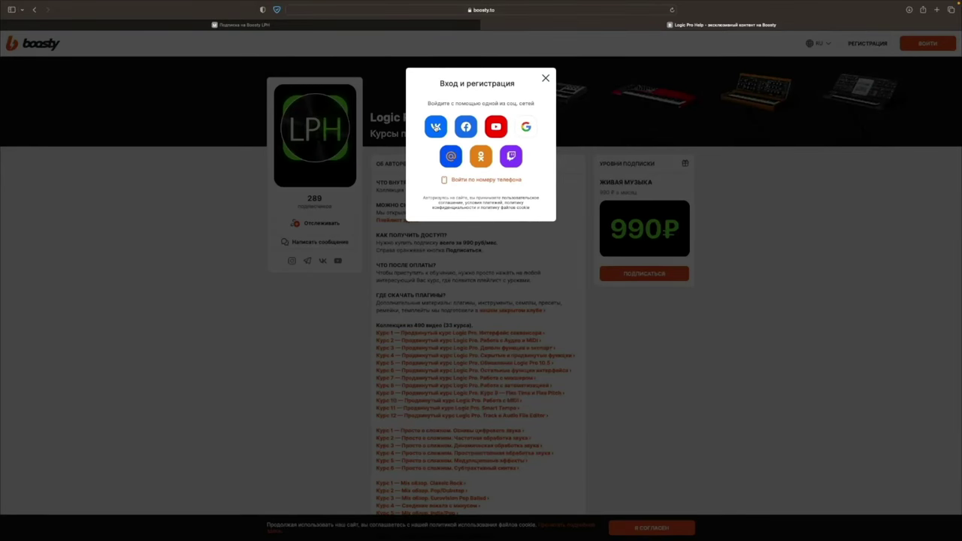
pyautogui.click(436, 126)
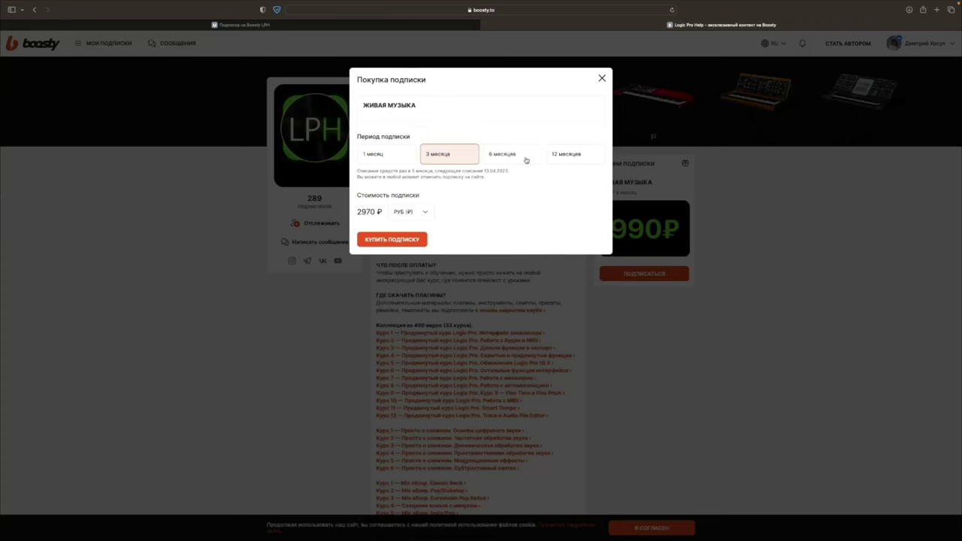
# - Try the 6-month and 12-month periods, open the payment form for the 1-month subscription, and close it without paying
pyautogui.click(526, 156)
pyautogui.click(550, 157)
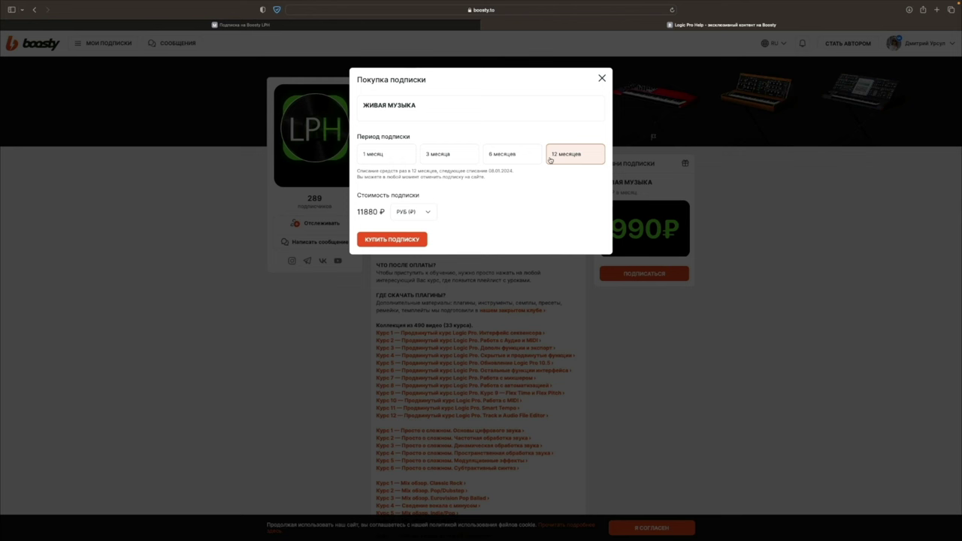
pyautogui.click(386, 159)
pyautogui.click(413, 242)
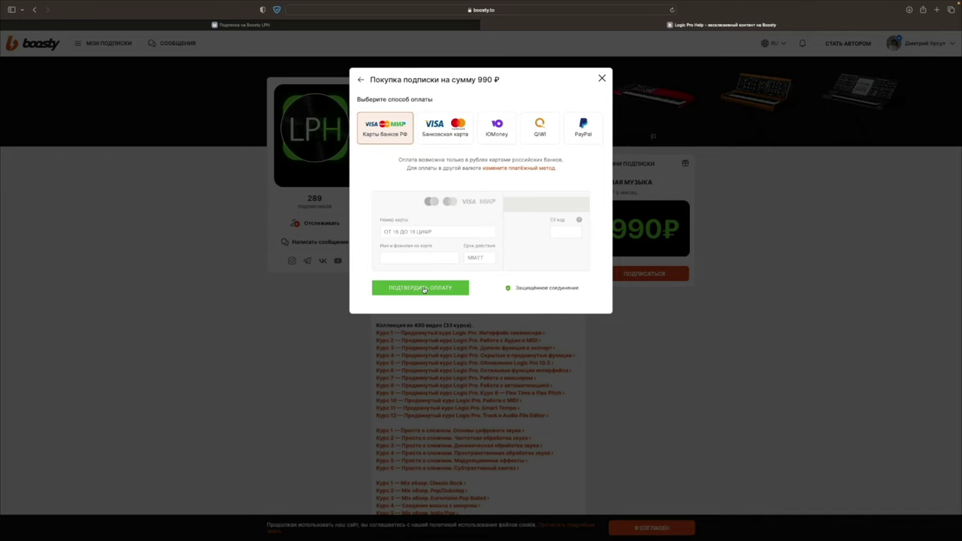
pyautogui.click(502, 334)
# - Review the author's description and course list on Boosty and return to the course subscription page
pyautogui.scroll(-2, 500, 334)
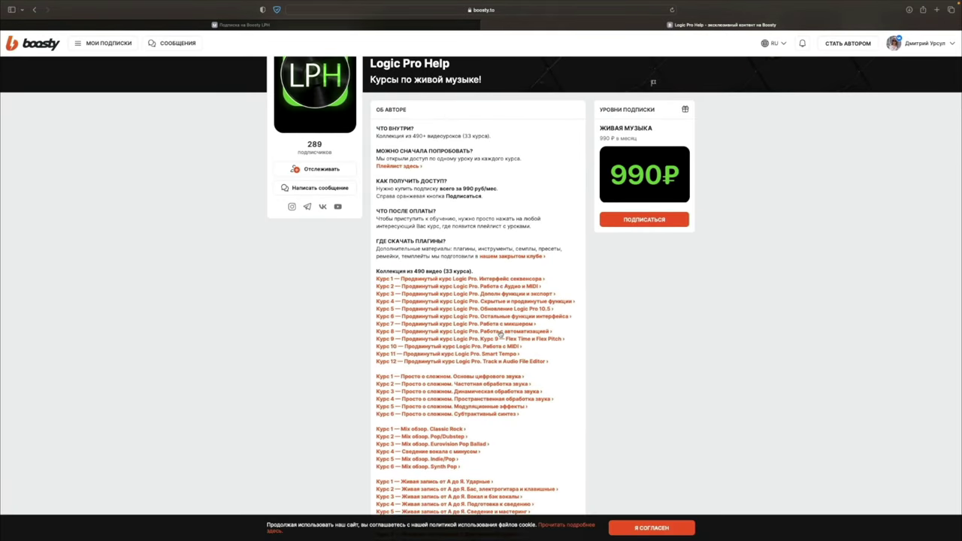
pyautogui.scroll(-1, 438, 407)
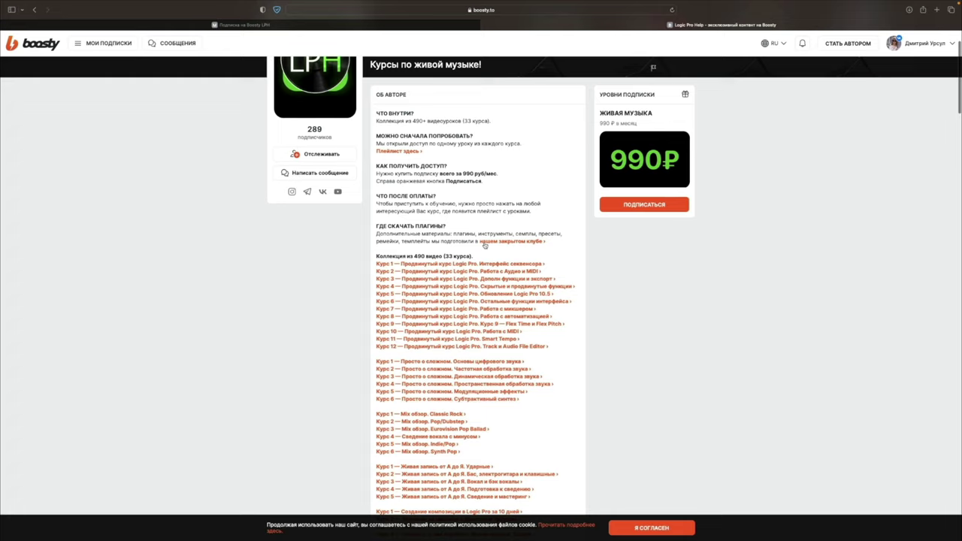
pyautogui.click(338, 25)
pyautogui.scroll(5, 439, 209)
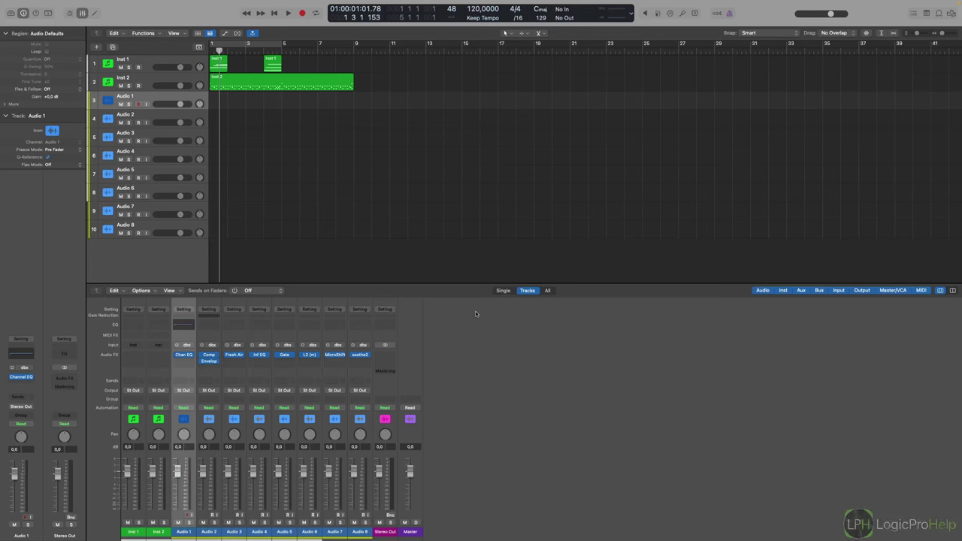
# - In Logic Pro, open the Inst 1 track's MIDI regions in the Piano Roll and show each region's notes separately
pyautogui.click(147, 64)
pyautogui.doubleClick(222, 66)
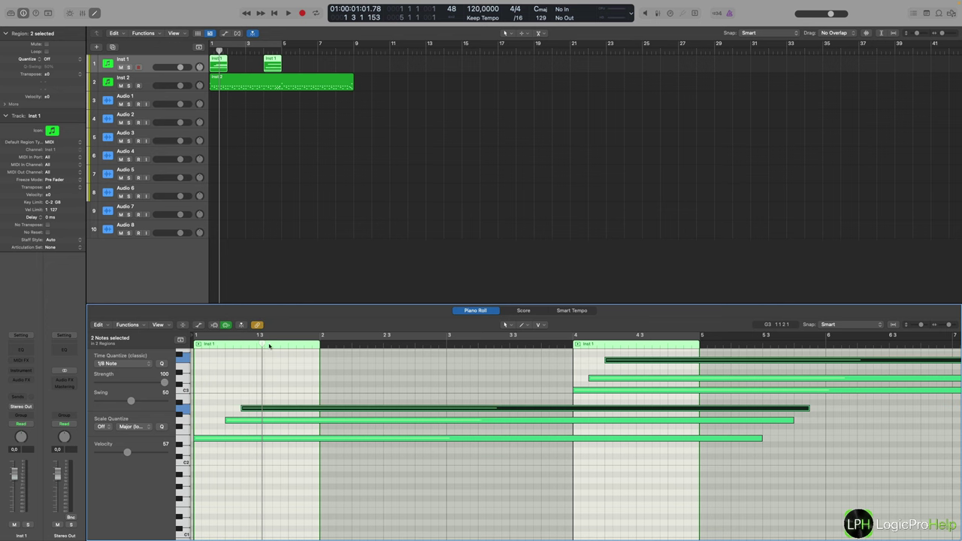
pyautogui.click(276, 66)
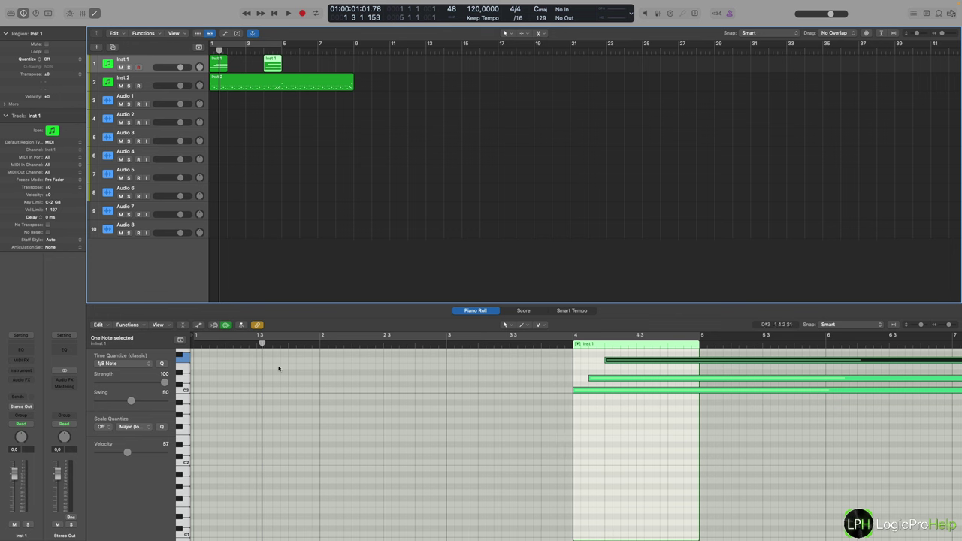
pyautogui.click(218, 63)
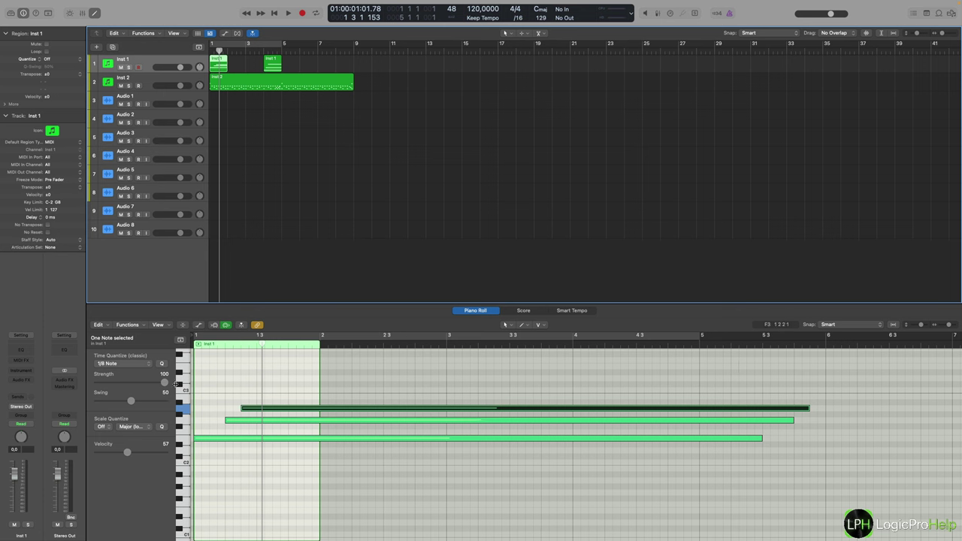
# - Turn off the Piano Roll's Link mode and test it by selecting the Inst 2 and first Inst 1 regions
pyautogui.click(257, 327)
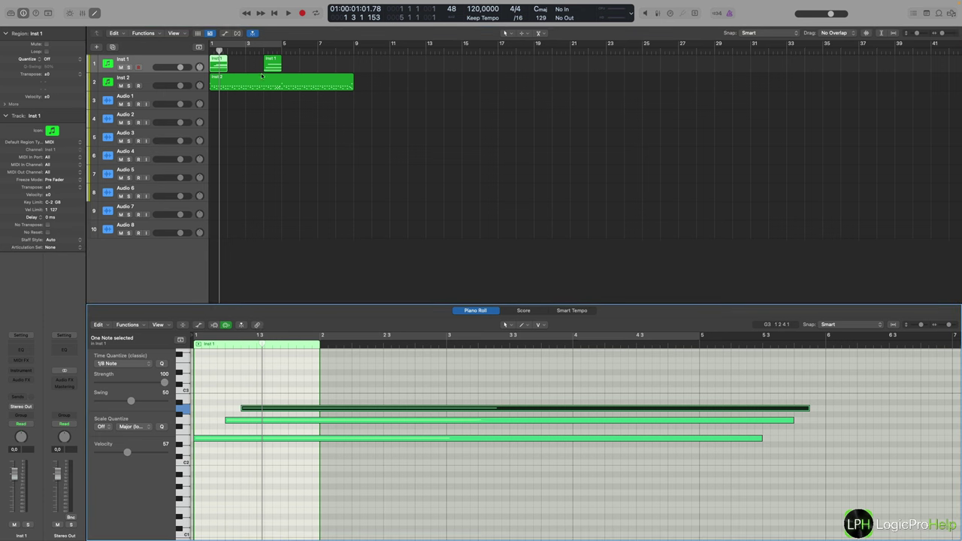
pyautogui.click(238, 85)
pyautogui.click(243, 112)
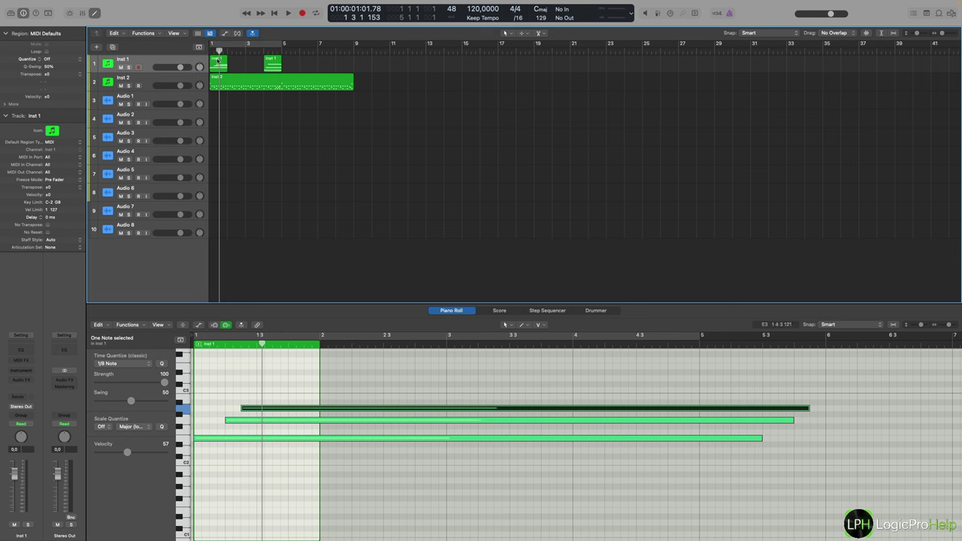
pyautogui.click(218, 61)
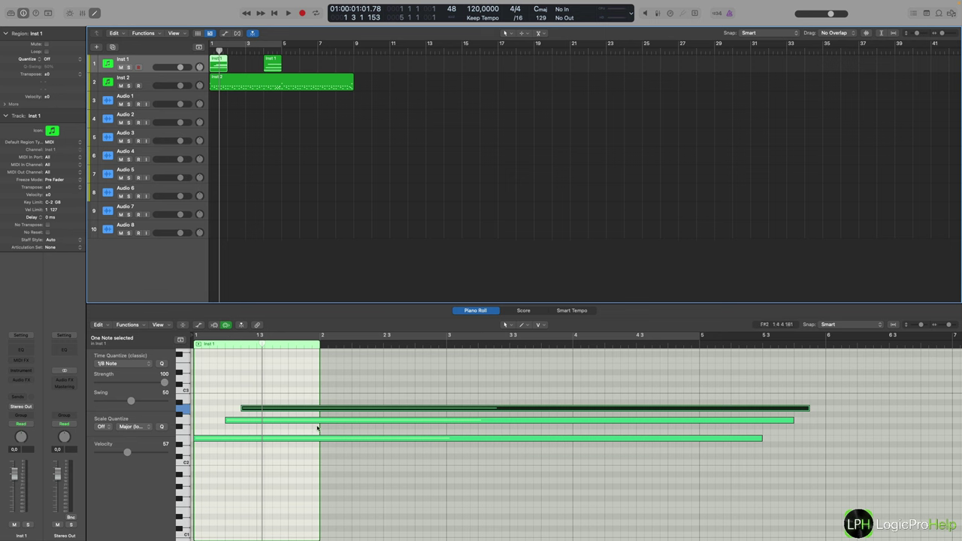
# - Select the long Inst 2 region and create an empty MIDI region at bar 10 on the same track
pyautogui.click(290, 83)
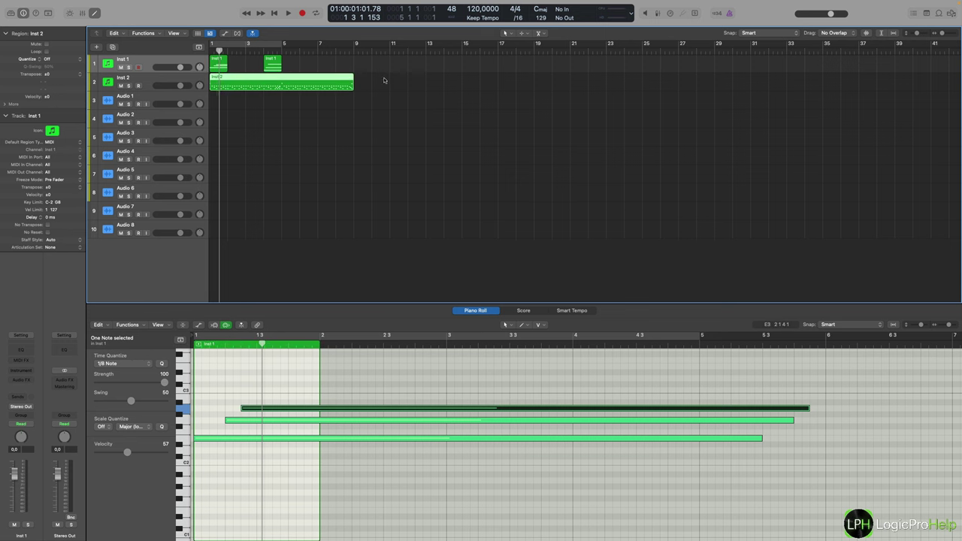
pyautogui.rightClick(380, 81)
pyautogui.click(397, 87)
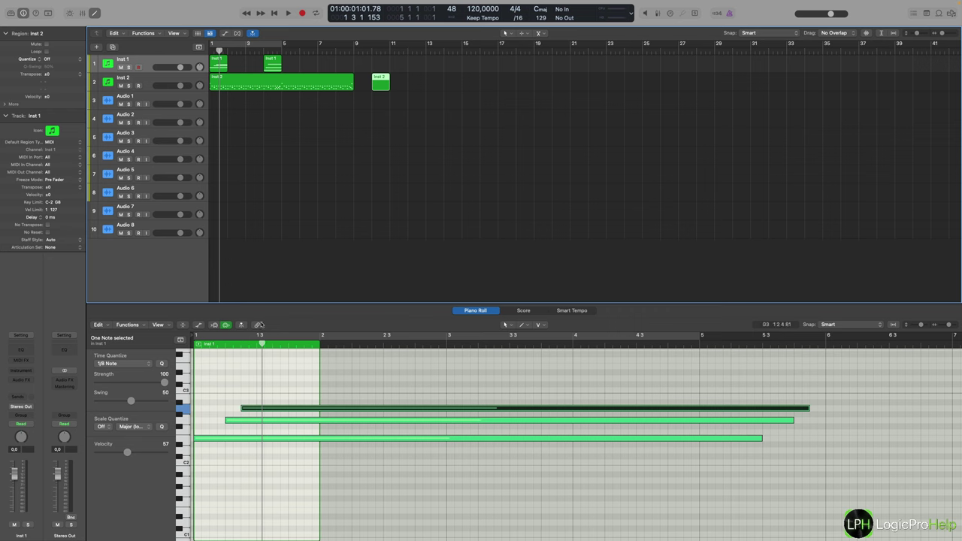
# - Turn the Piano Roll's Link mode back on and test it by selecting the Inst 2 and both Inst 1 regions
pyautogui.click(257, 325)
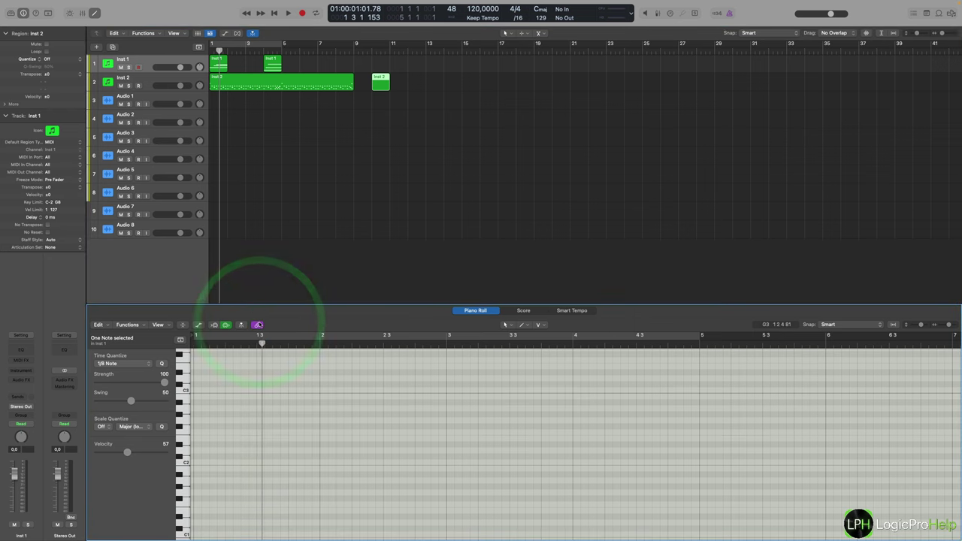
pyautogui.click(394, 102)
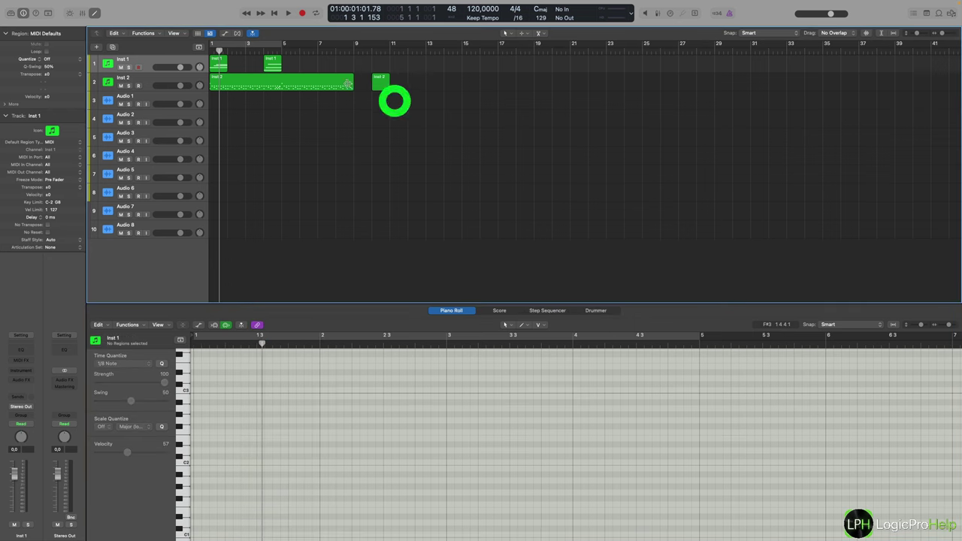
pyautogui.click(340, 81)
pyautogui.click(271, 66)
pyautogui.click(218, 66)
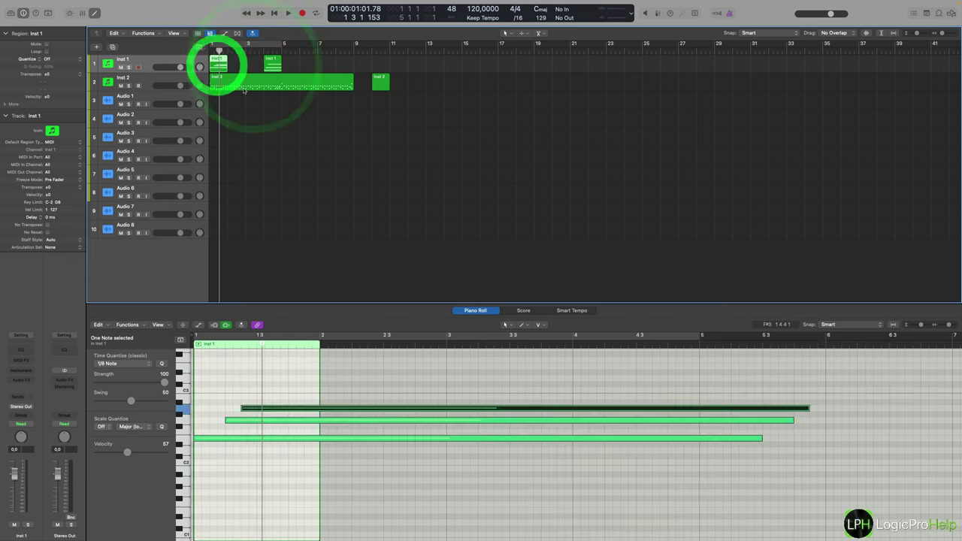
# - Select the long Inst 2 region and open a separate Piano Roll window, placing it over the tracks area clear of the regions
pyautogui.click(237, 84)
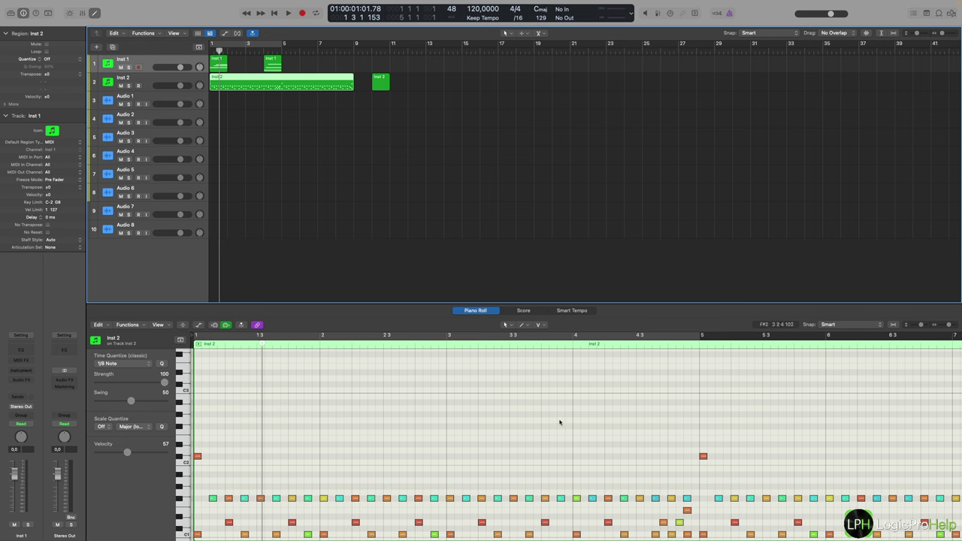
pyautogui.click(314, 324)
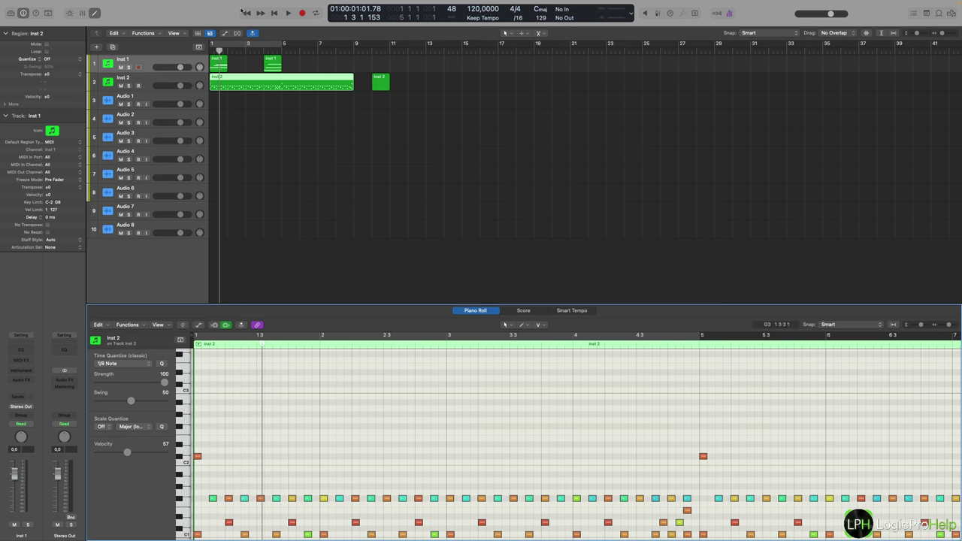
pyautogui.click(197, 4)
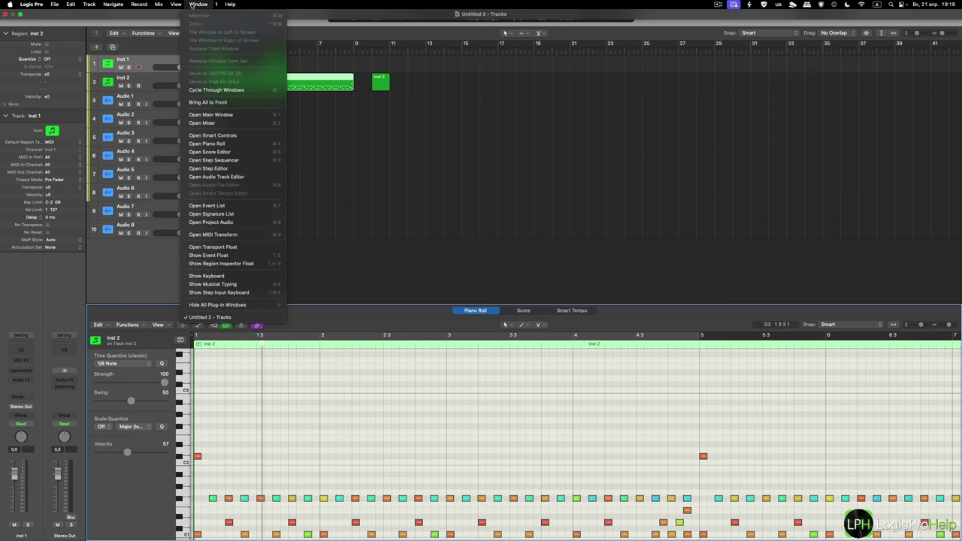
pyautogui.click(274, 143)
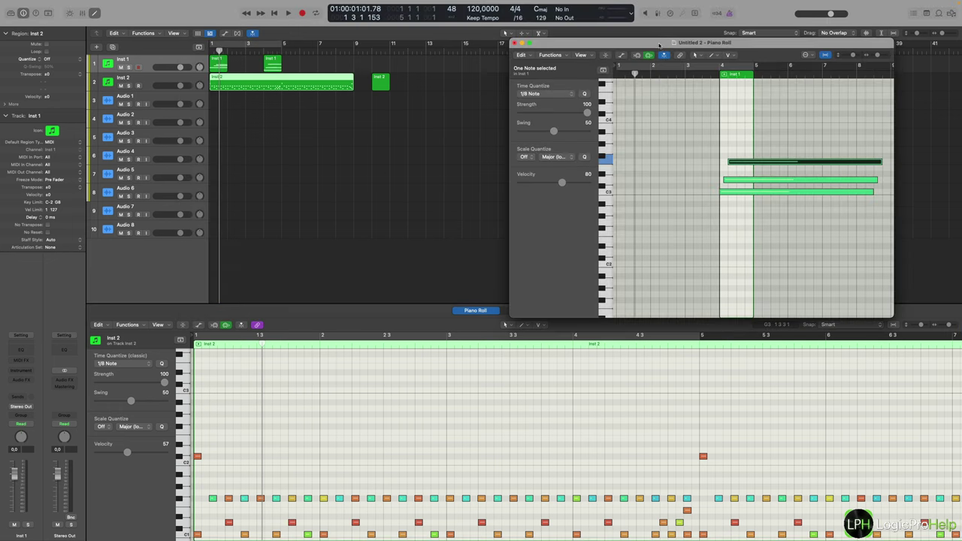
pyautogui.moveTo(659, 44); pyautogui.dragTo(593, 43)
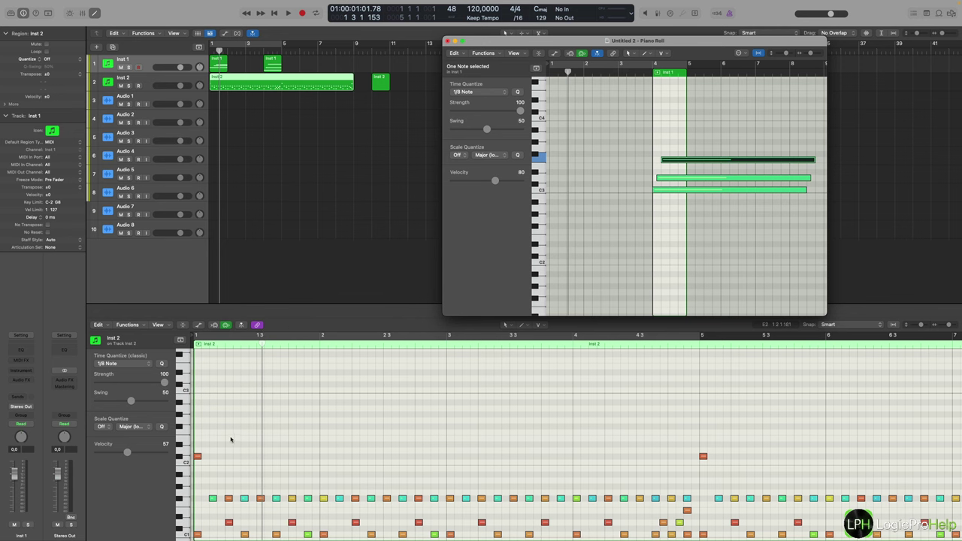
pyautogui.scroll(1, 233, 440)
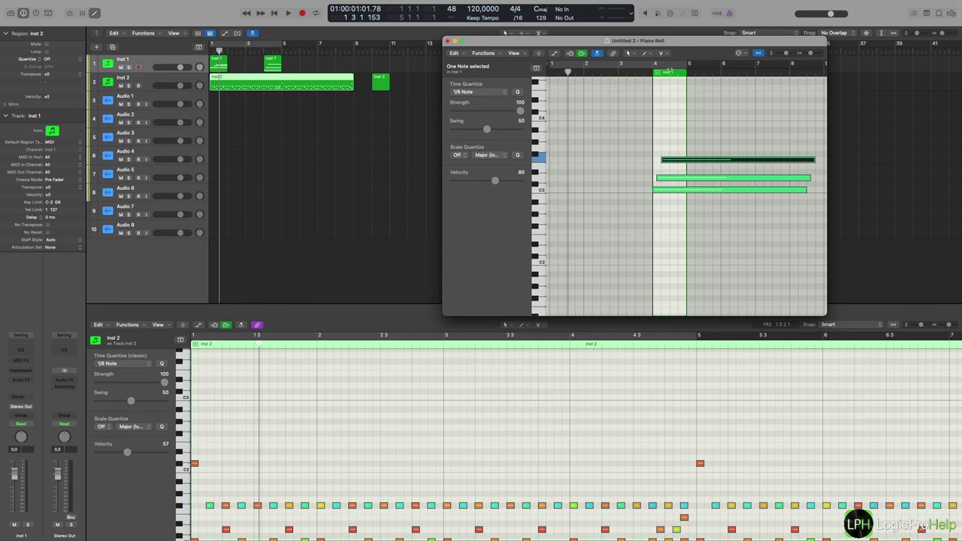
pyautogui.moveTo(581, 39); pyautogui.dragTo(569, 40)
pyautogui.scroll(5, 599, 116)
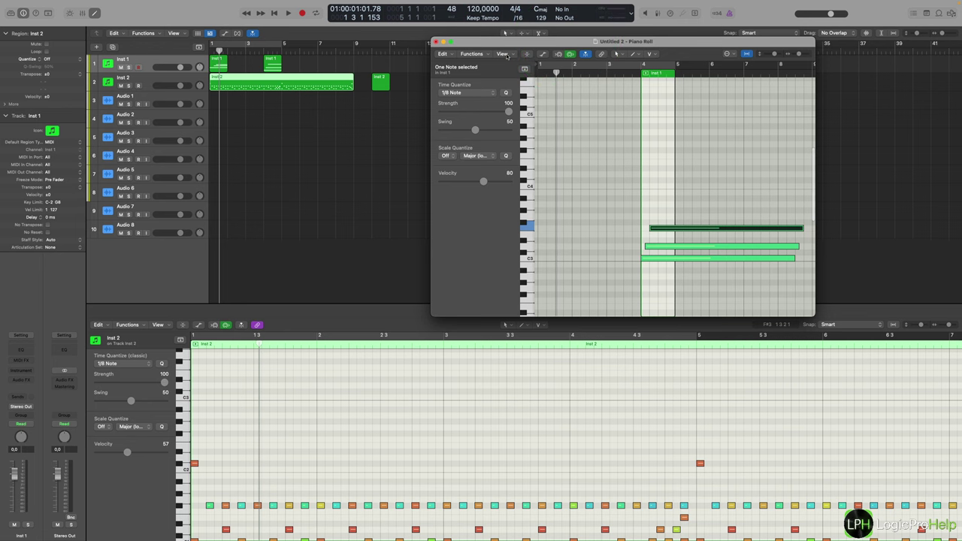
# - Link the separate Piano Roll to the second Inst 1 region, unlink it, and test it by selecting the long Inst 2 region
pyautogui.click(602, 54)
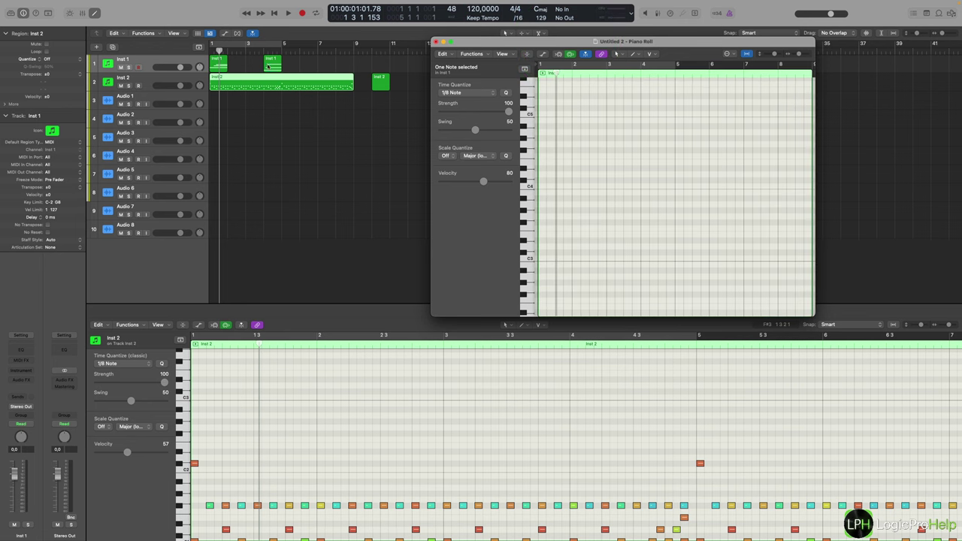
pyautogui.click(272, 62)
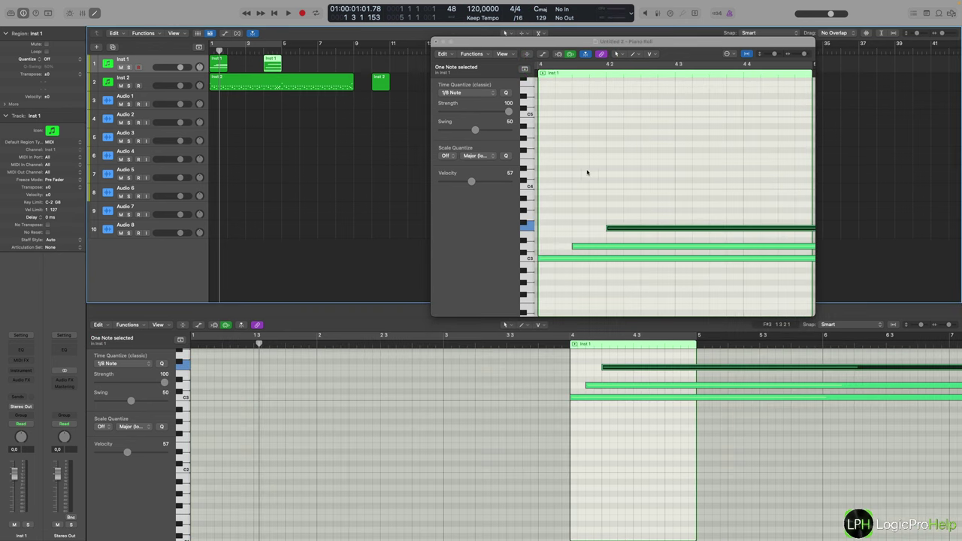
pyautogui.click(601, 54)
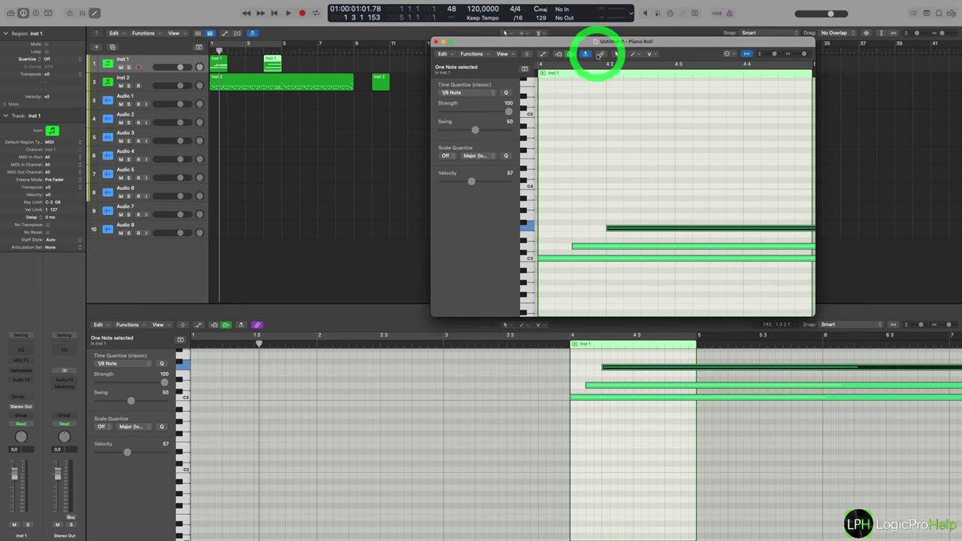
pyautogui.click(265, 81)
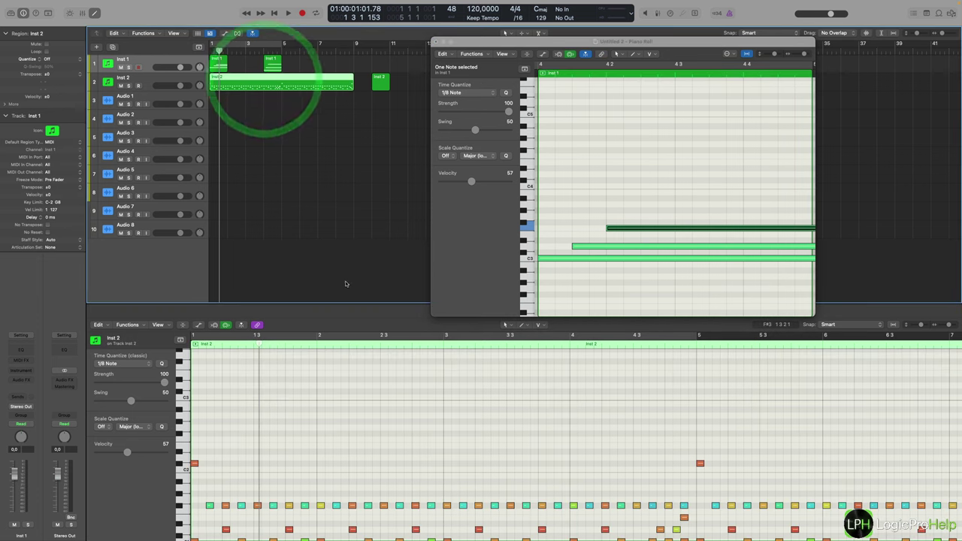
# - Position the separate Piano Roll window directly above the docked one, widen it and zoom out around its Inst 1 notes
pyautogui.moveTo(664, 50); pyautogui.dragTo(648, 42)
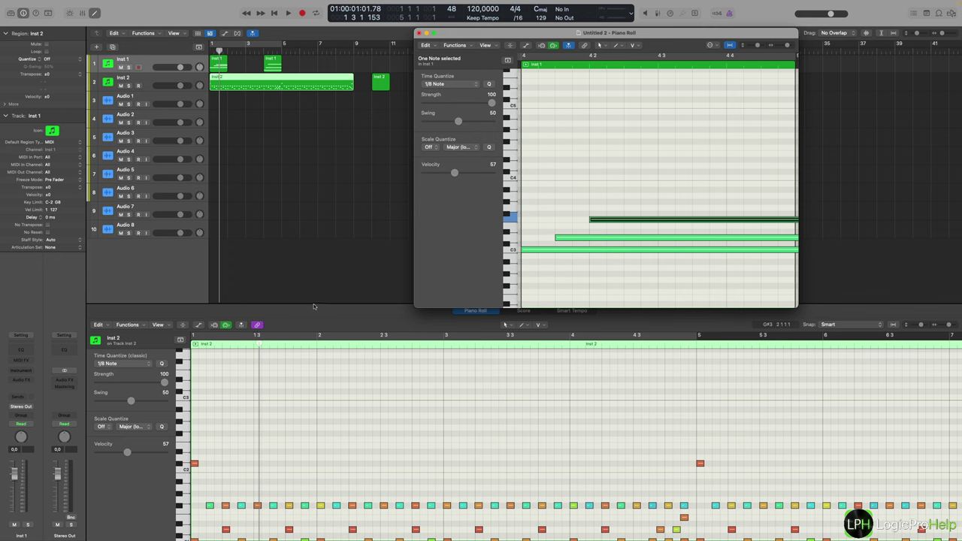
pyautogui.scroll(-3, 273, 435)
pyautogui.click(273, 431)
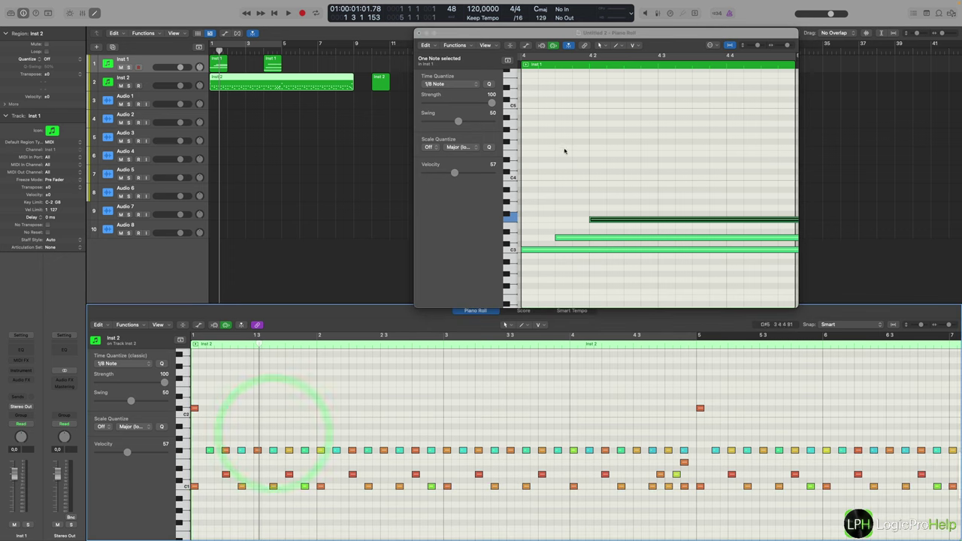
pyautogui.moveTo(580, 36); pyautogui.dragTo(298, 30)
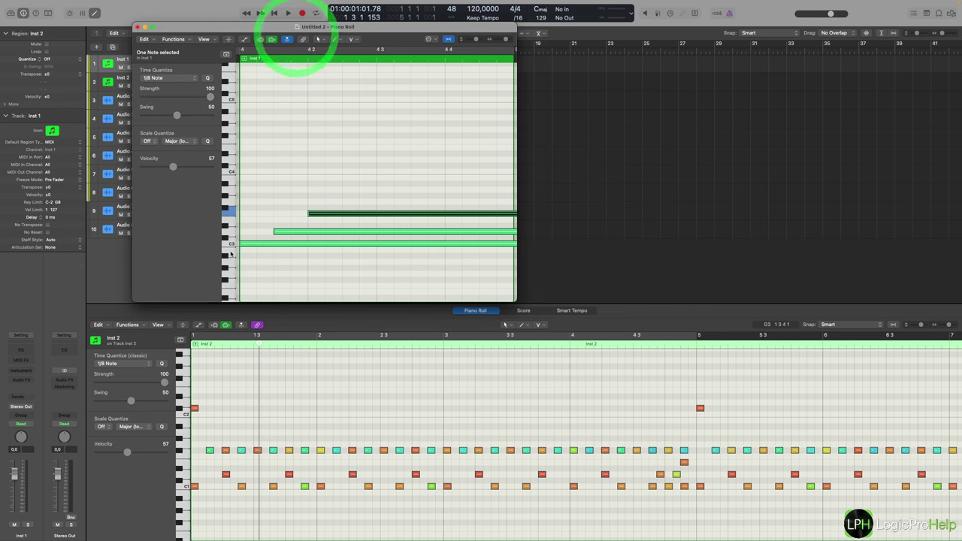
pyautogui.hscroll(-1, 315, 230)
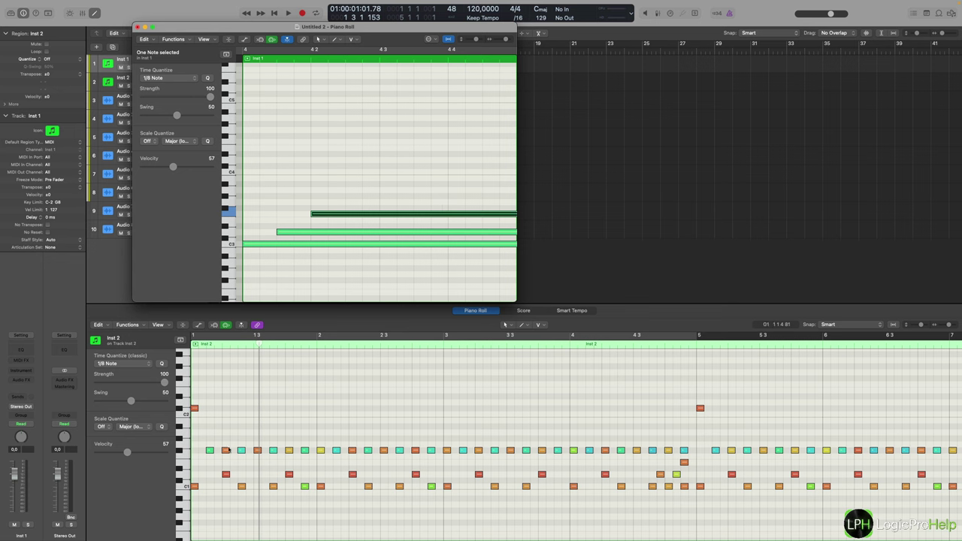
pyautogui.moveTo(214, 33); pyautogui.dragTo(164, 31)
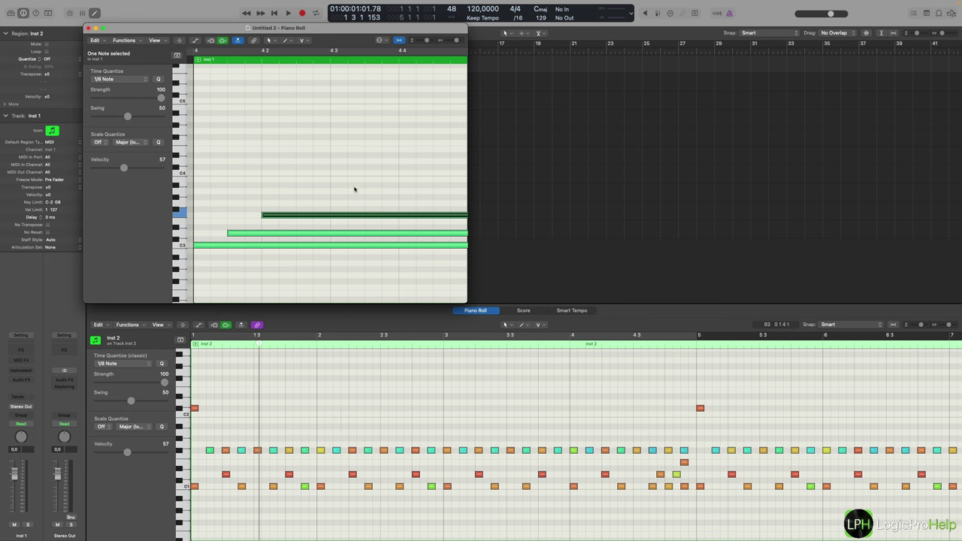
pyautogui.moveTo(467, 294); pyautogui.dragTo(547, 280)
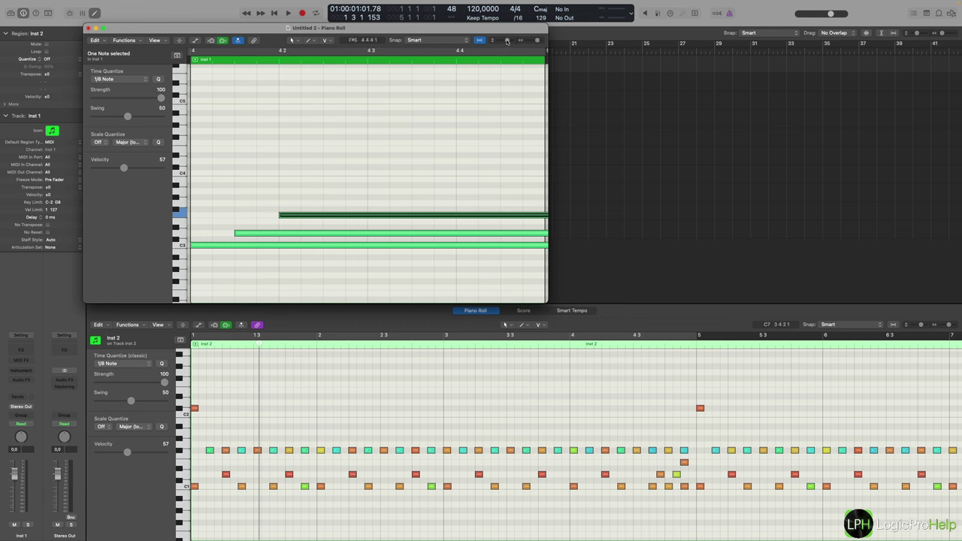
pyautogui.moveTo(506, 41); pyautogui.dragTo(534, 41)
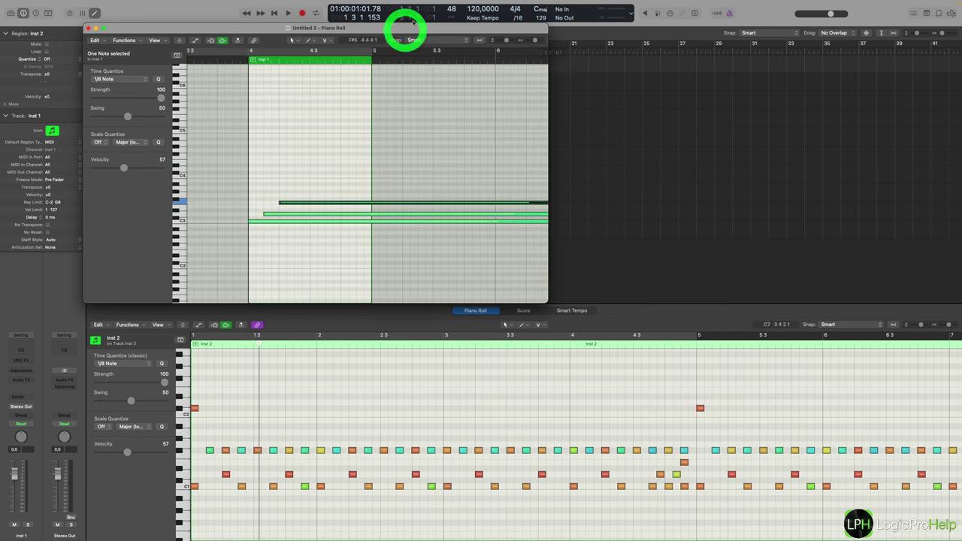
pyautogui.moveTo(354, 28); pyautogui.dragTo(359, 28)
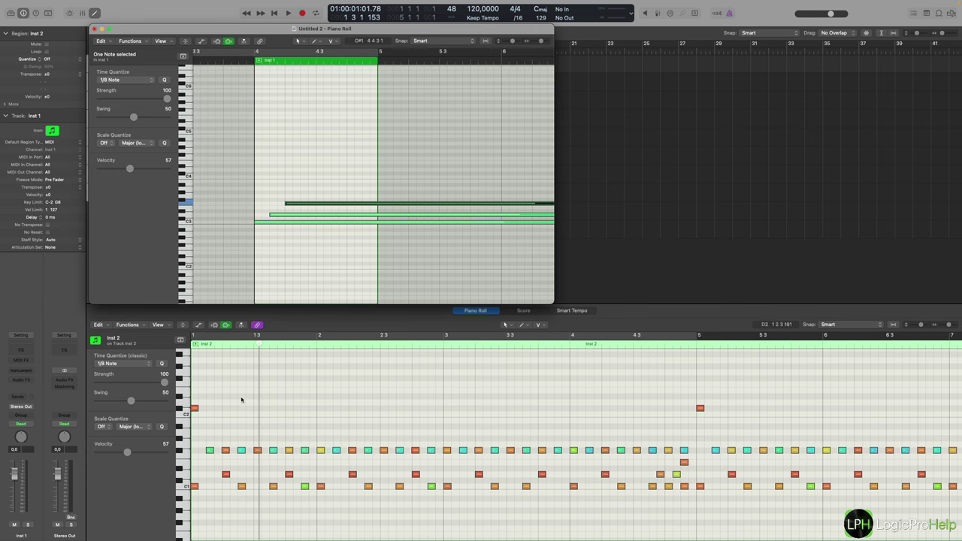
# - Compare the Inst 2 notes in the docked Piano Roll with the Inst 1 notes in the separate window by viewing each independently
pyautogui.hscroll(5, 300, 403)
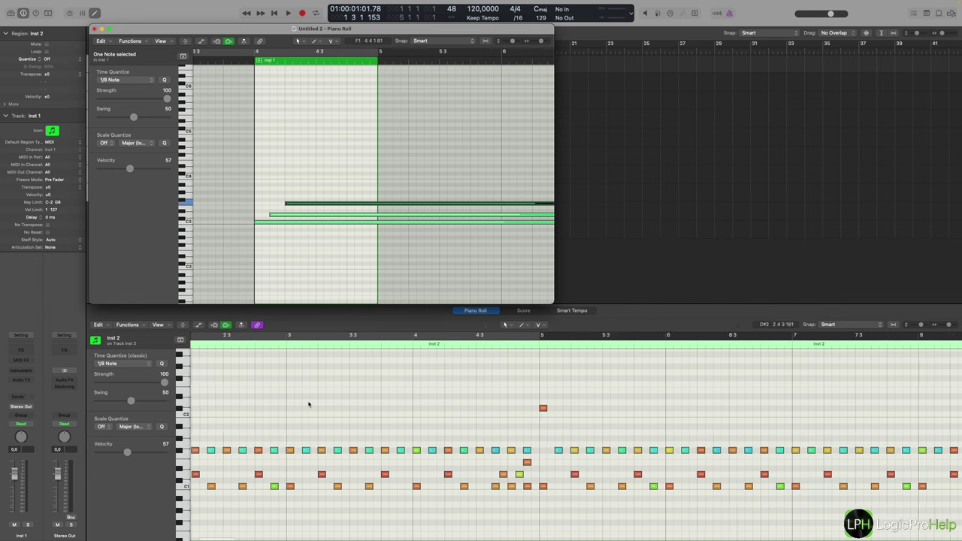
pyautogui.hscroll(-5, 308, 405)
pyautogui.hscroll(-3, 330, 230)
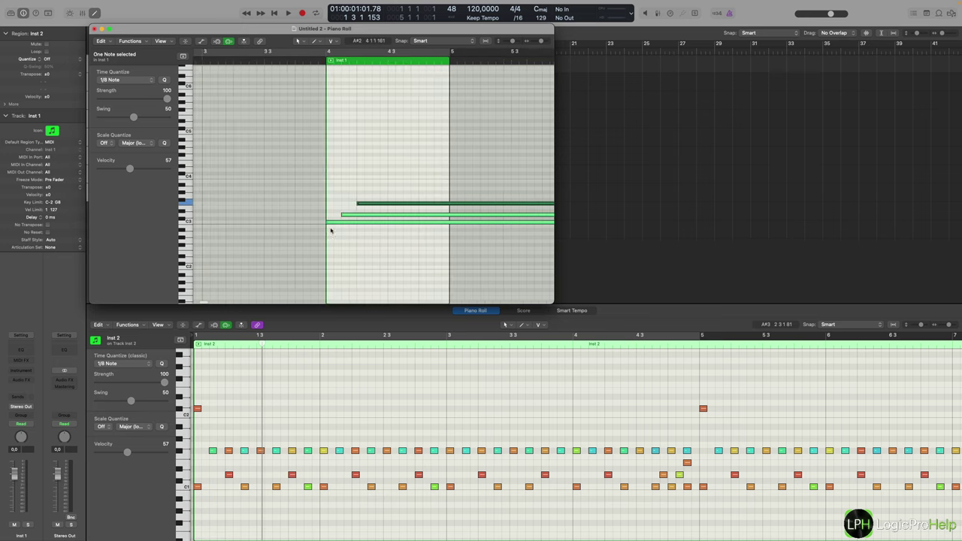
pyautogui.hscroll(-5, 331, 230)
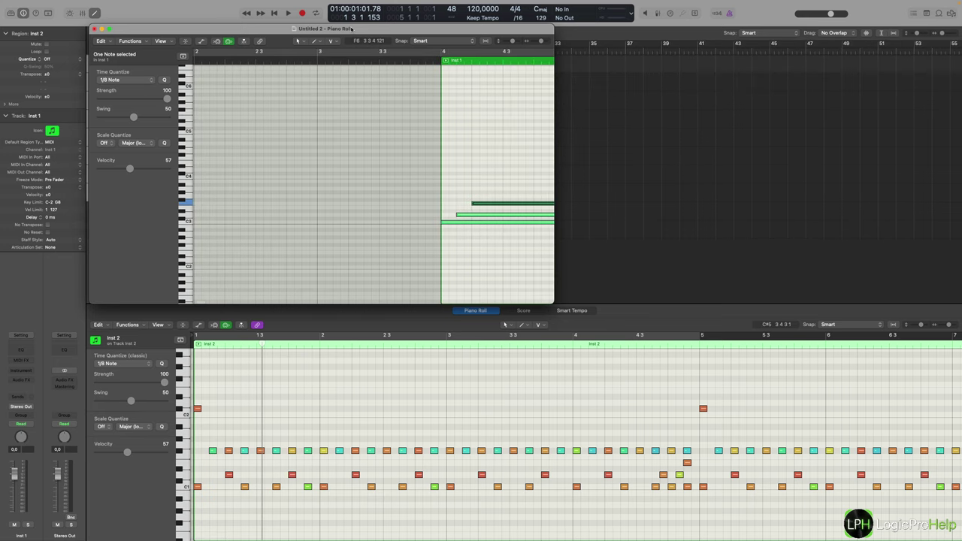
# - Move the separate Piano Roll off the regions, then turn off Link in the docked Piano Roll and deselect all regions to test it
pyautogui.moveTo(351, 29); pyautogui.dragTo(666, 59)
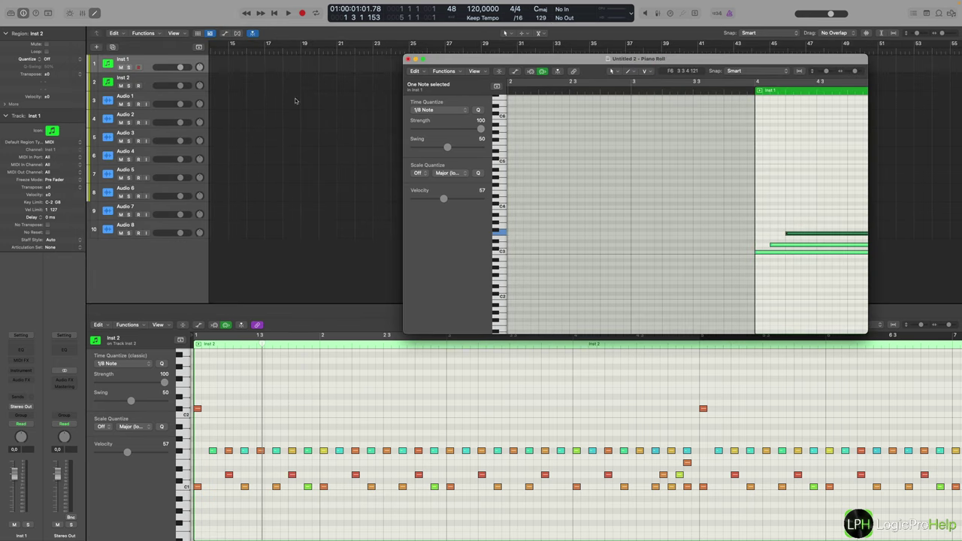
pyautogui.hscroll(-10, 295, 101)
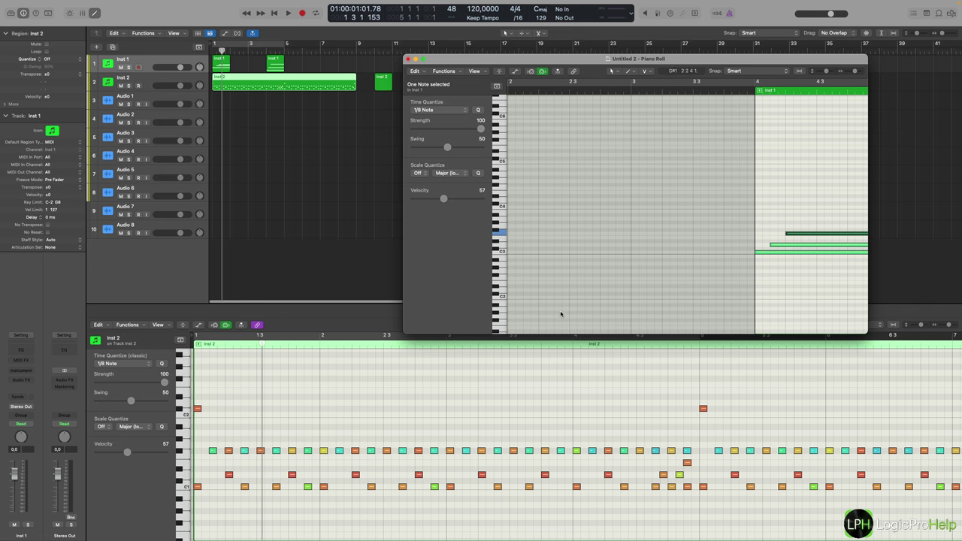
pyautogui.click(258, 327)
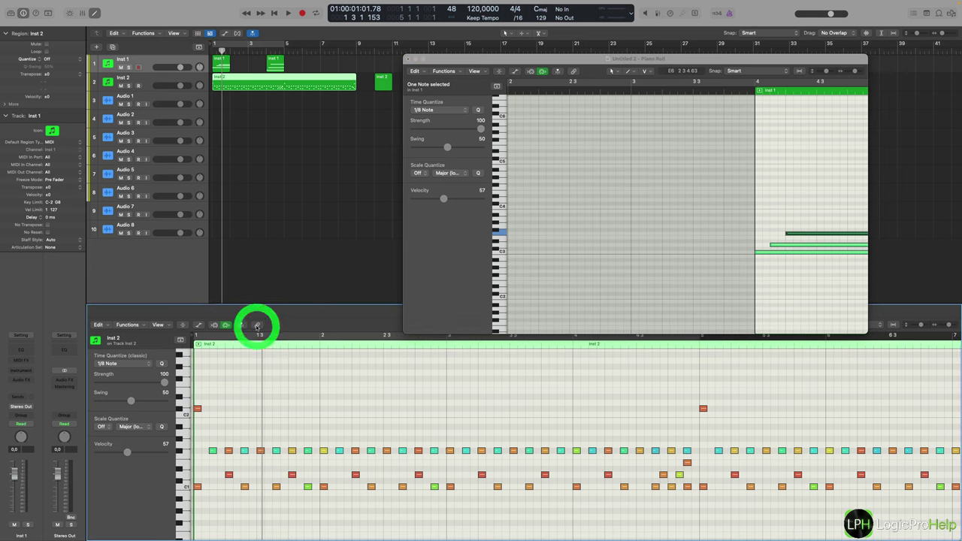
pyautogui.click(335, 122)
pyautogui.click(288, 123)
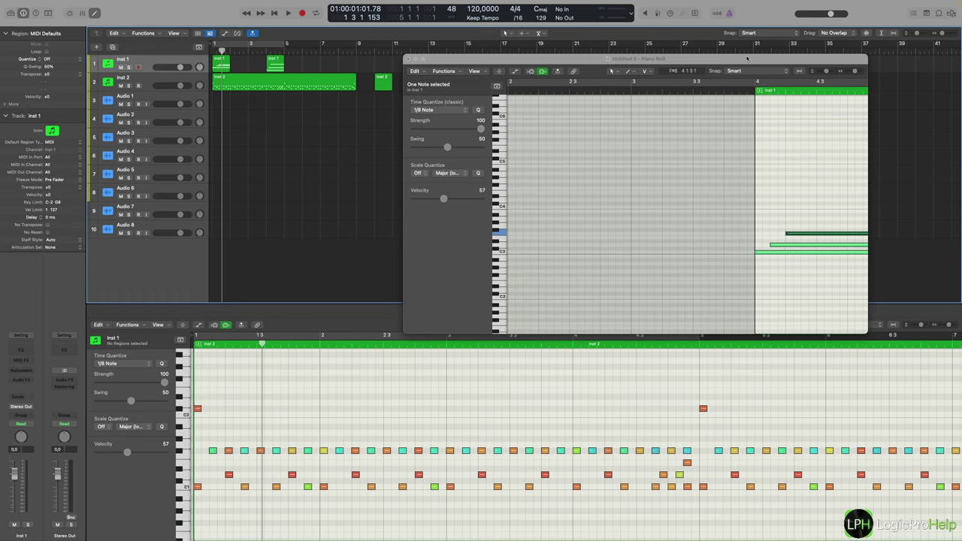
pyautogui.moveTo(745, 60); pyautogui.dragTo(737, 45)
pyautogui.hscroll(3, 768, 175)
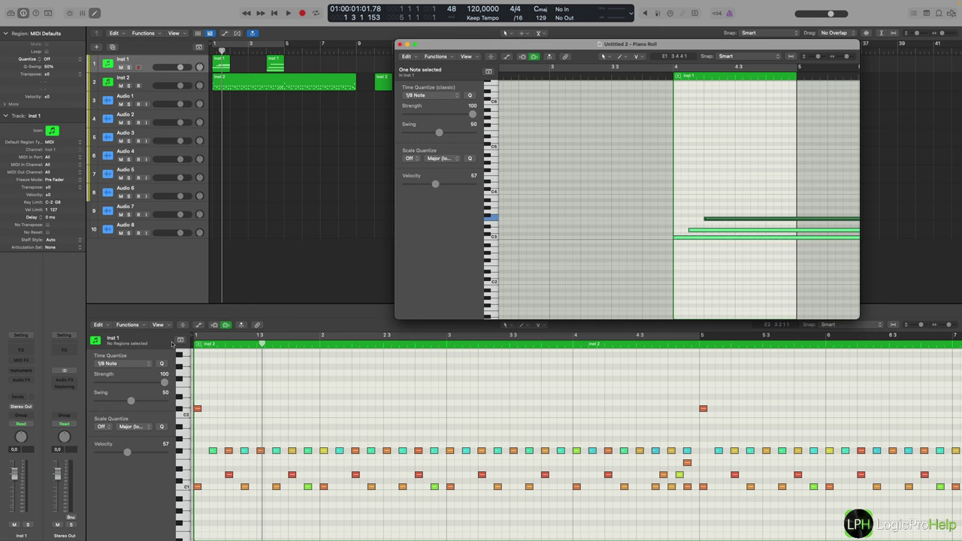
# - Select all regions on the Inst 1 track, turn Link back on in the docked Piano Roll, and check its Selected Regions view option
pyautogui.click(173, 60)
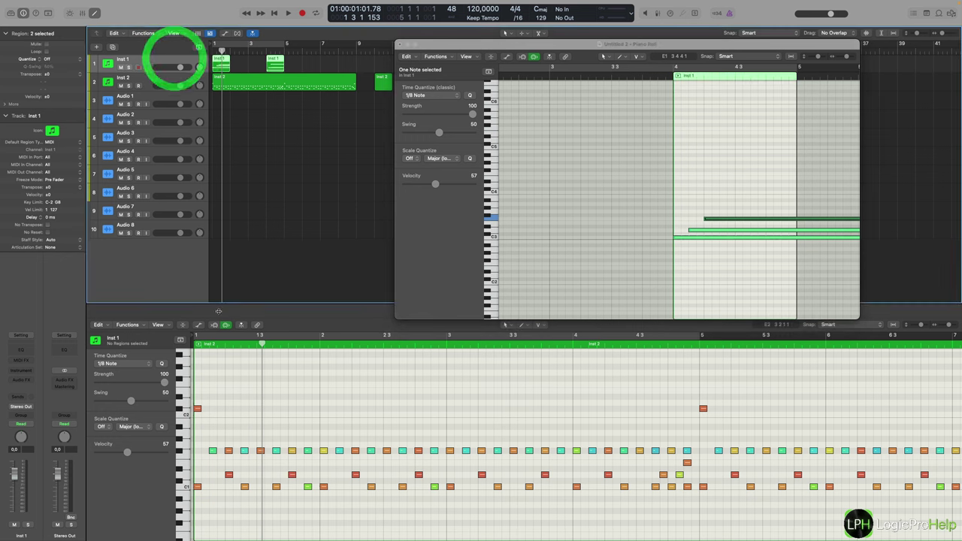
pyautogui.click(257, 324)
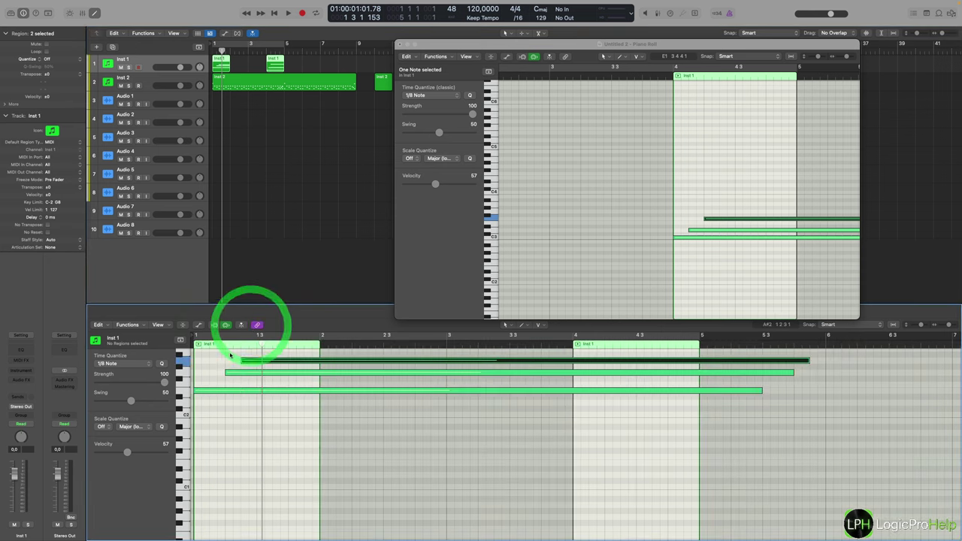
pyautogui.click(158, 324)
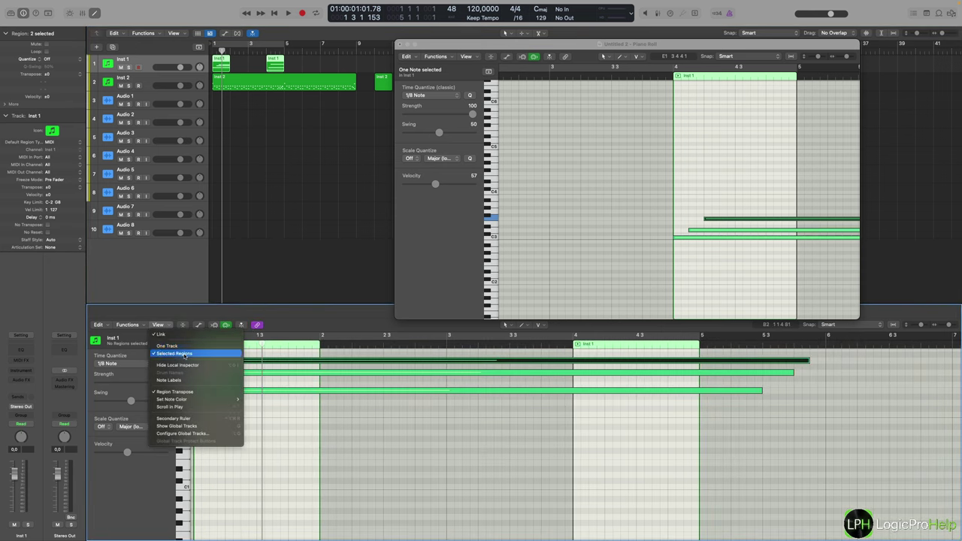
pyautogui.click(390, 49)
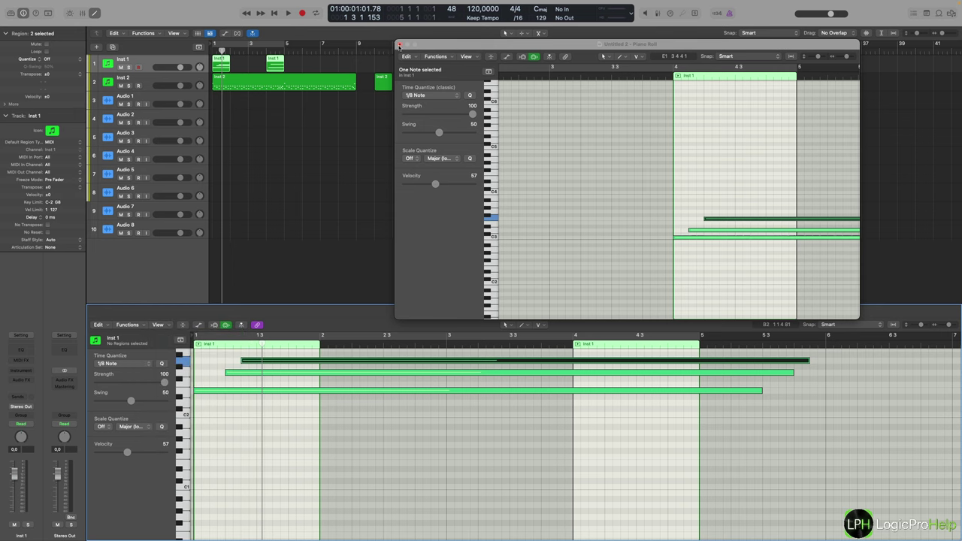
# - Close the separate Piano Roll window and, with both Inst 1 regions selected, place the playhead inside the second one in bar 4
pyautogui.click(400, 44)
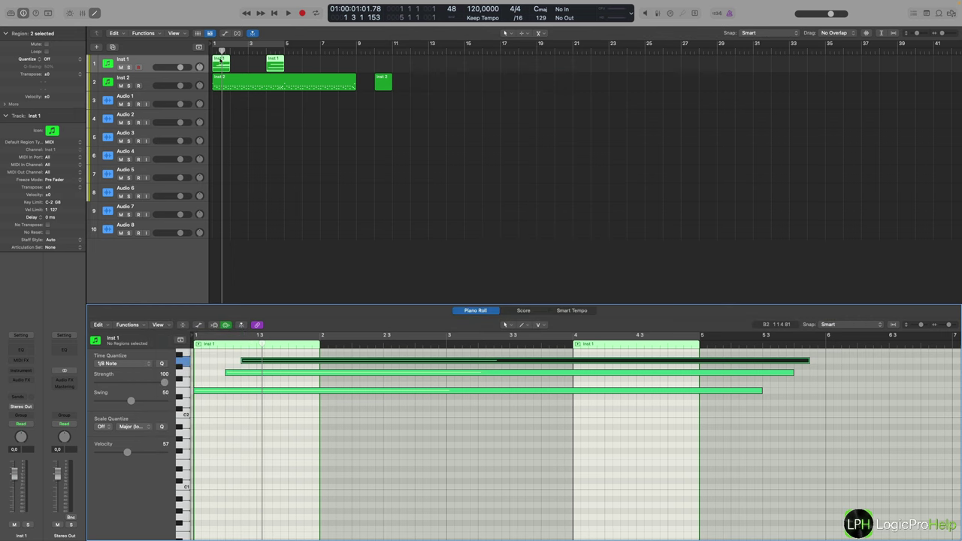
pyautogui.click(187, 59)
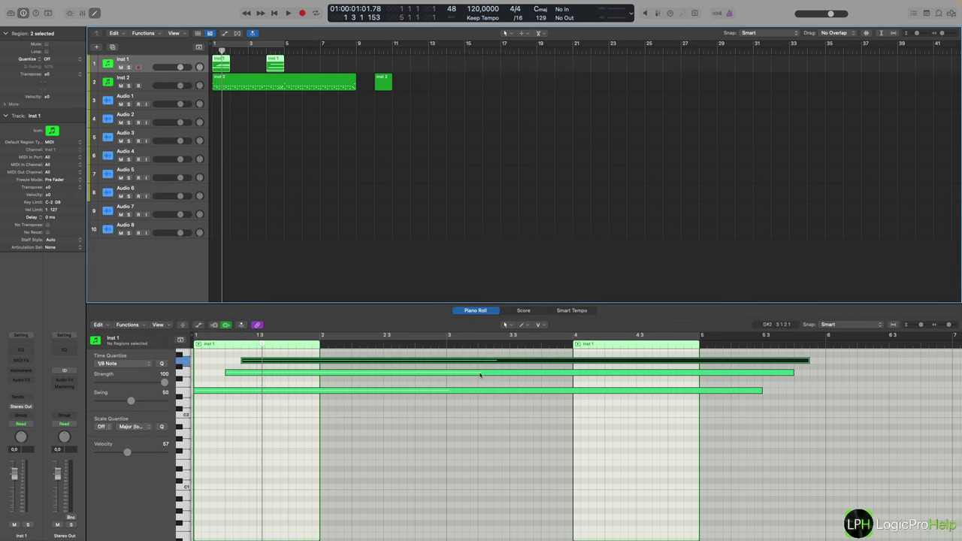
pyautogui.hscroll(1, 605, 373)
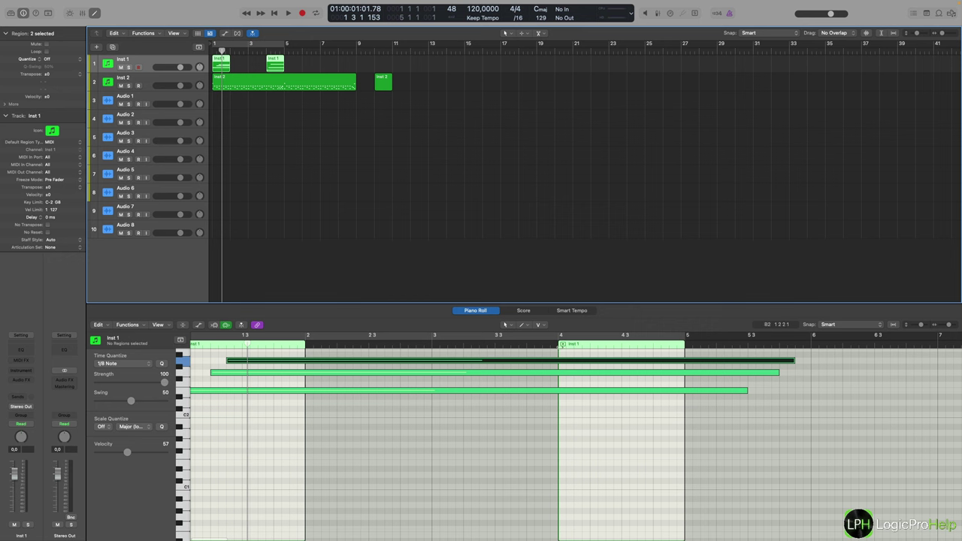
pyautogui.click(609, 345)
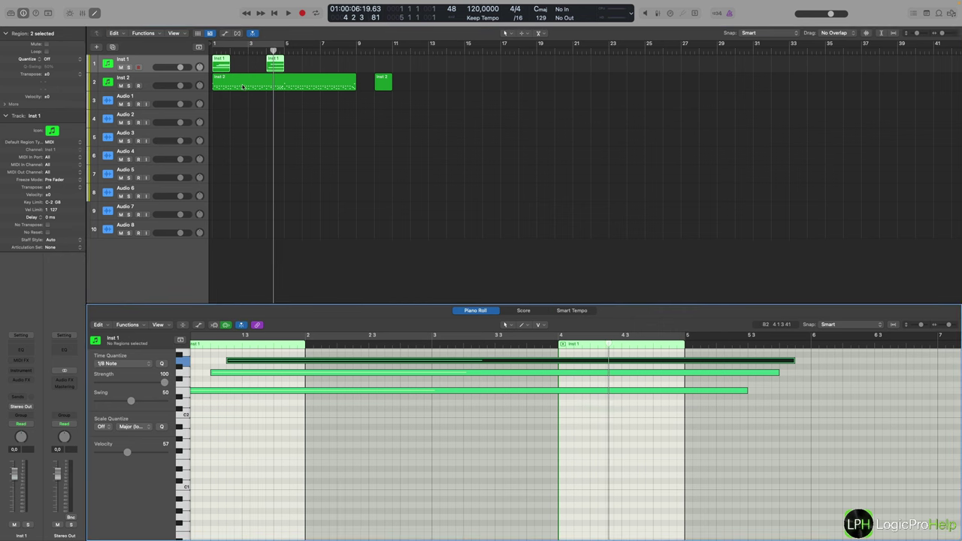
# - Switch the docked Piano Roll to One Track view and check the Inst 1 notes with no regions selected
pyautogui.click(158, 326)
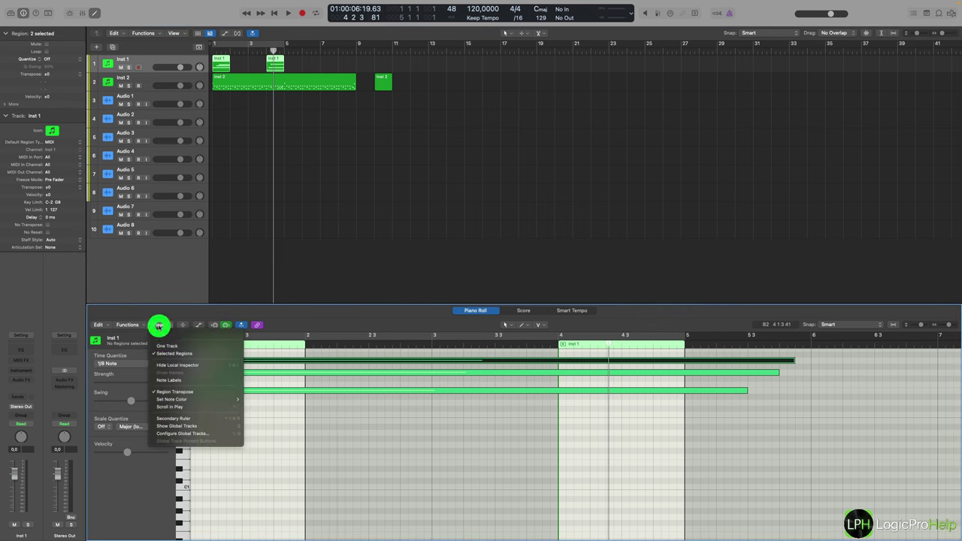
pyautogui.click(161, 347)
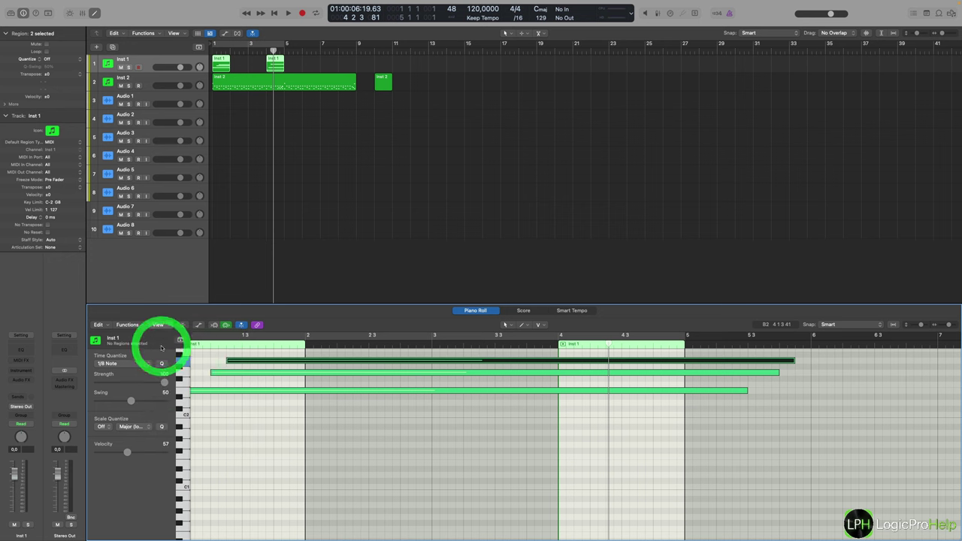
pyautogui.click(274, 126)
pyautogui.click(243, 64)
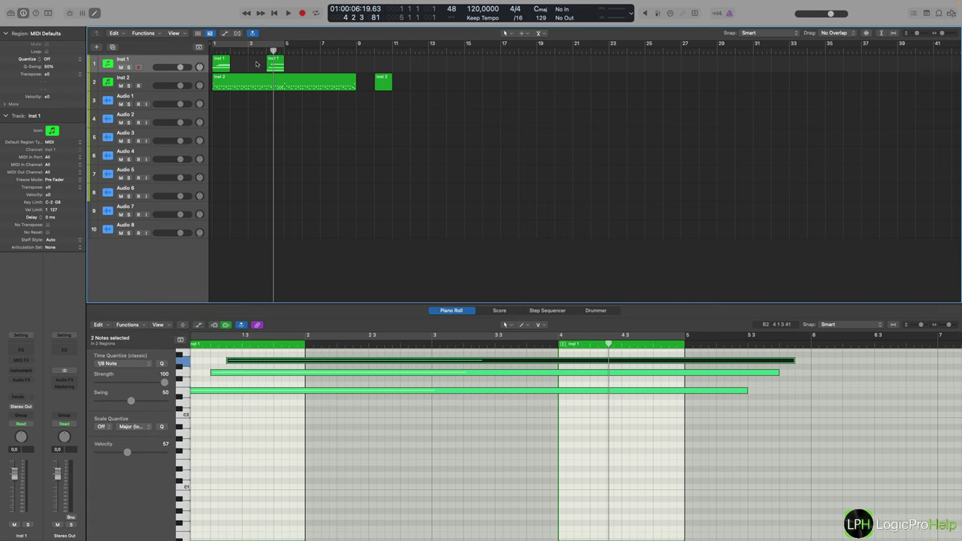
pyautogui.scroll(3, 232, 371)
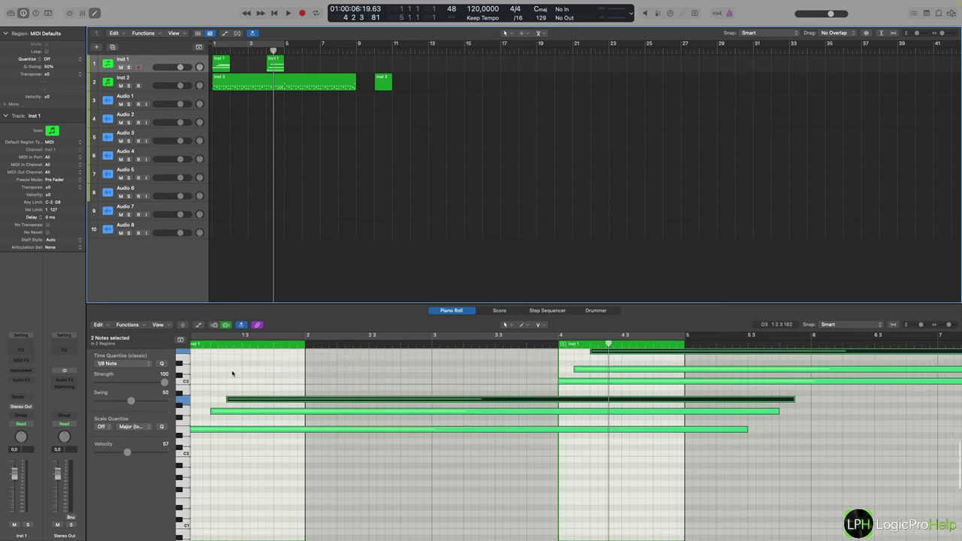
pyautogui.hscroll(1, 420, 406)
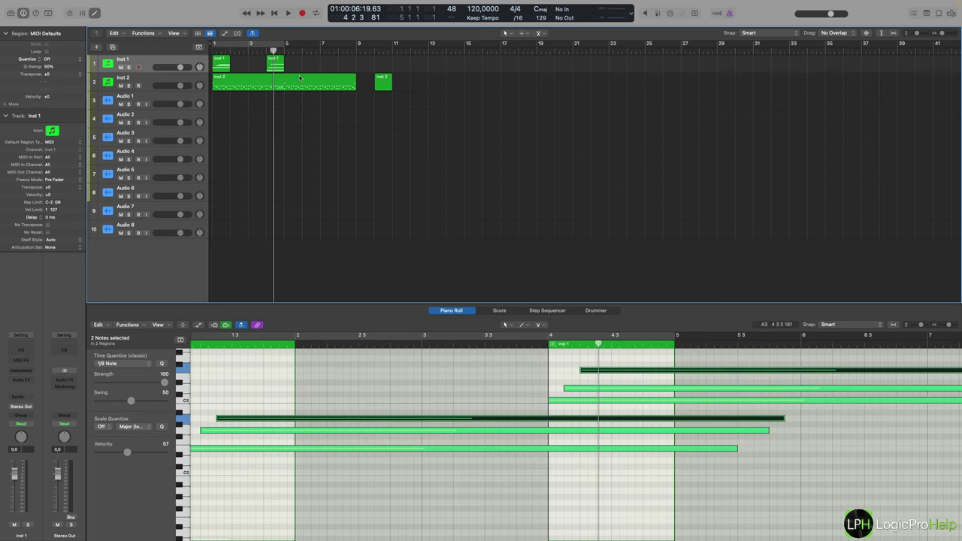
# - Move the second Inst 1 region to bar 6 and look through both regions' notes in the docked Piano Roll
pyautogui.moveTo(279, 66); pyautogui.dragTo(314, 65)
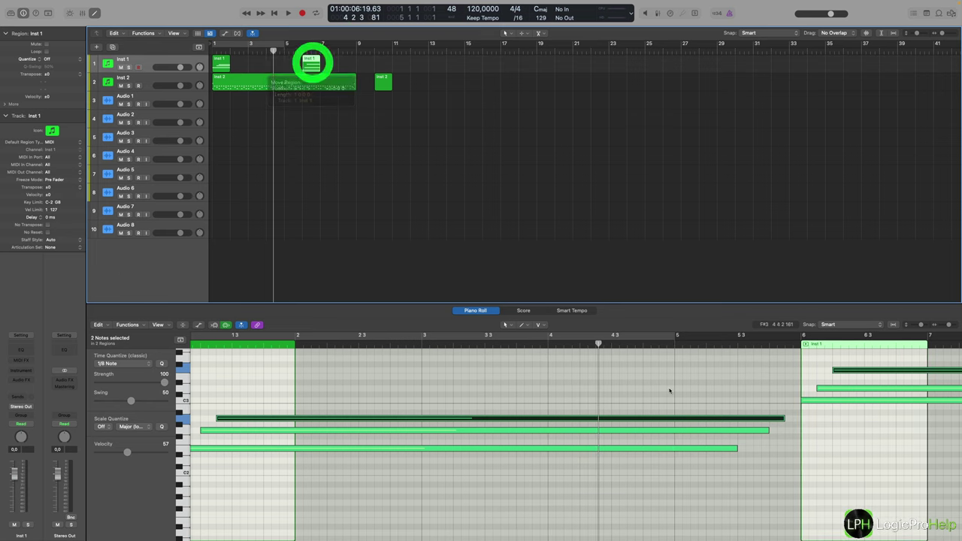
pyautogui.hscroll(10, 346, 474)
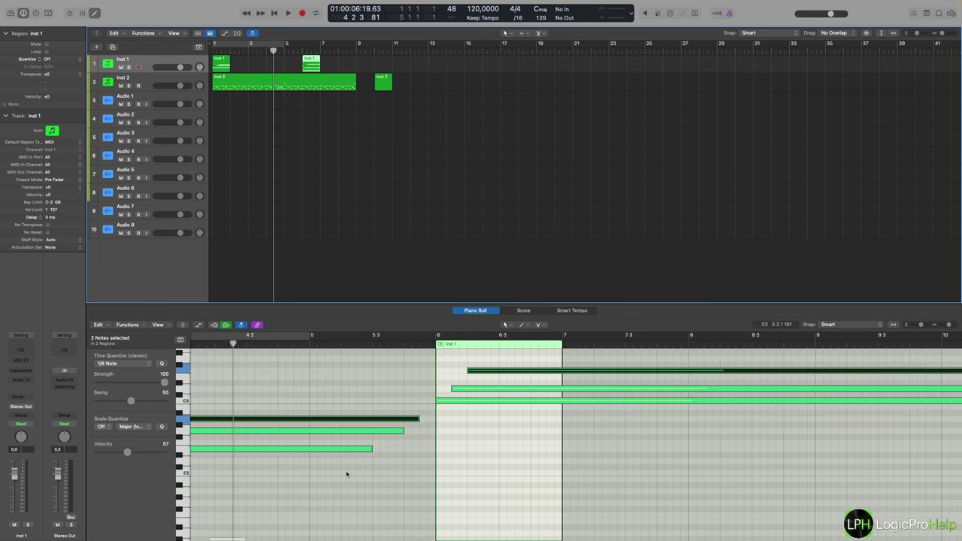
pyautogui.hscroll(-10, 345, 474)
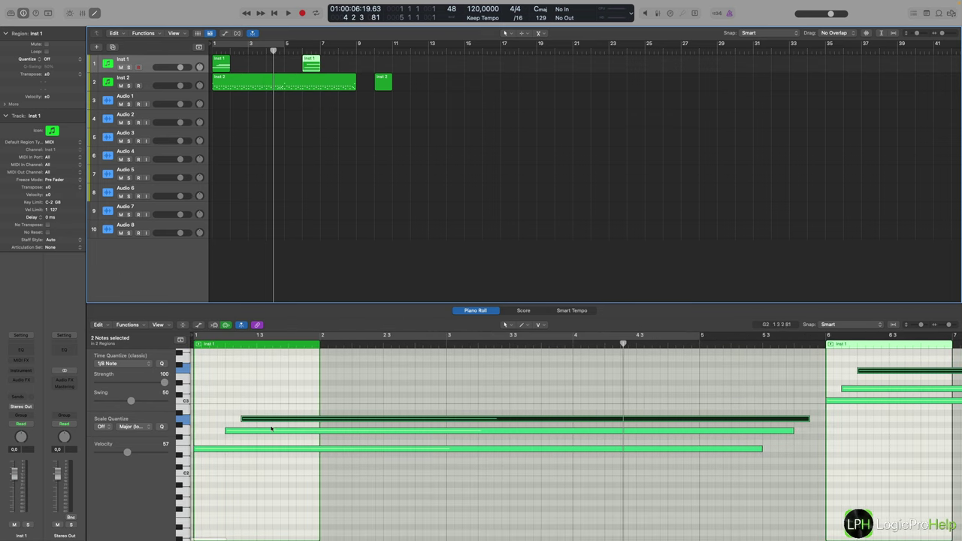
pyautogui.hscroll(7, 310, 406)
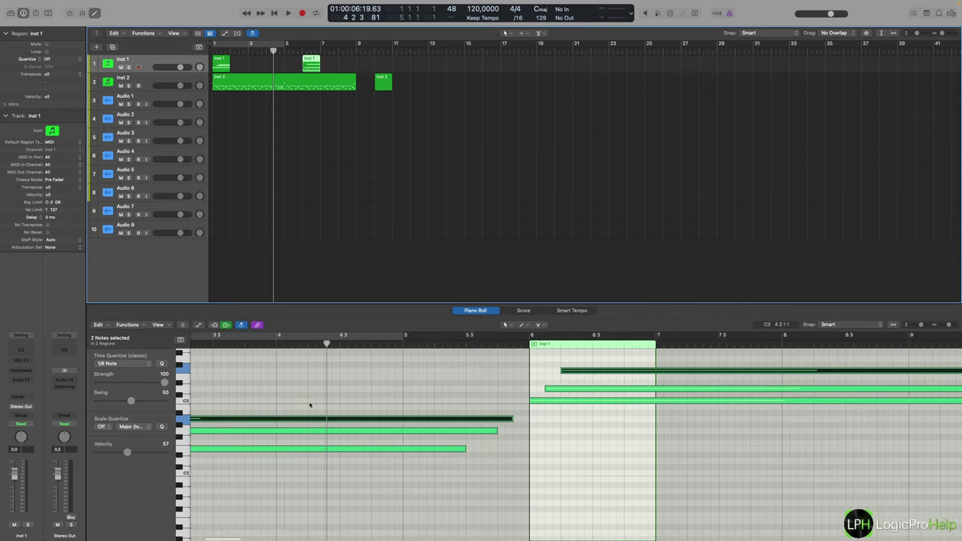
pyautogui.hscroll(-7, 293, 410)
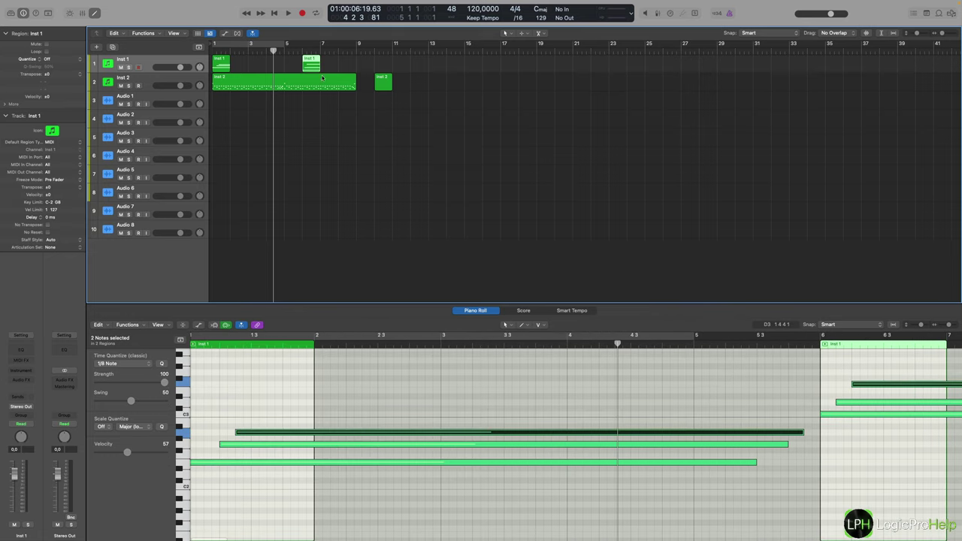
# - Select only the Inst 1 region in bar 1 and look through the whole track's notes in One Track view
pyautogui.click(218, 63)
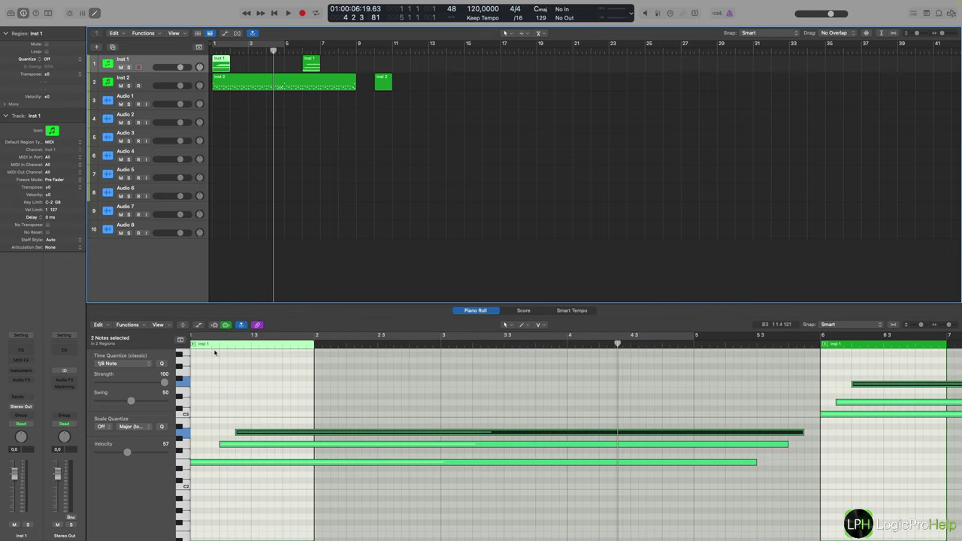
pyautogui.hscroll(6, 267, 372)
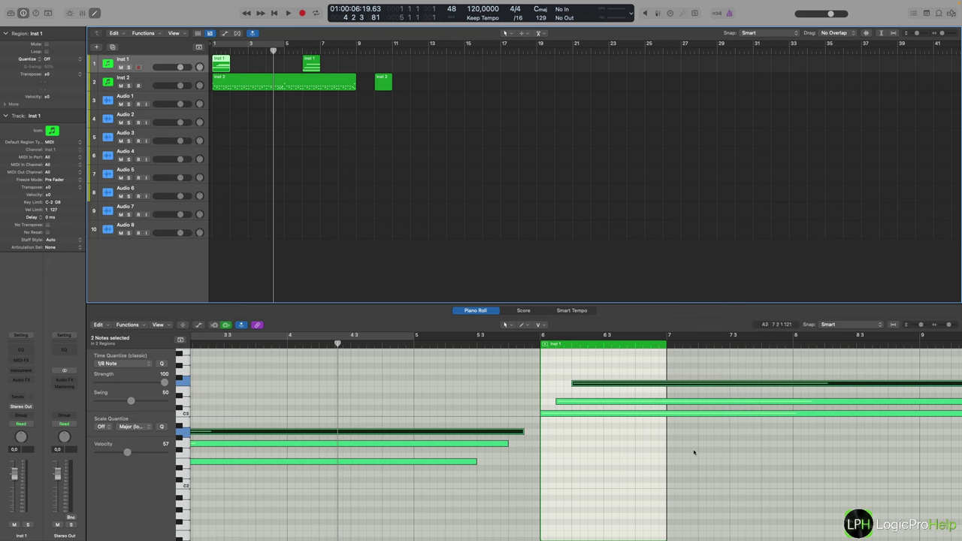
pyautogui.hscroll(-6, 608, 408)
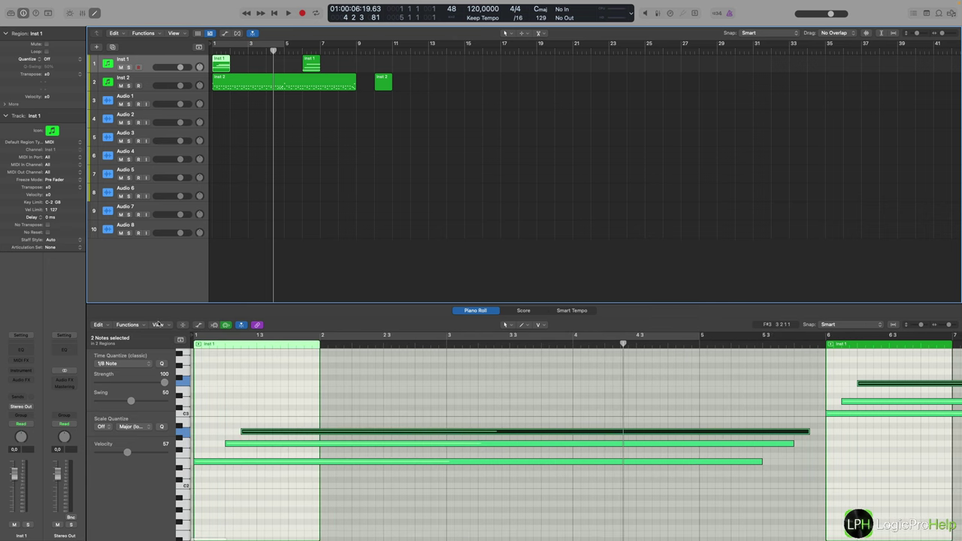
# - Set the docked Piano Roll to Selected Regions view and examine it with only the Inst 1 region in bar 1 selected
pyautogui.click(159, 324)
pyautogui.click(161, 350)
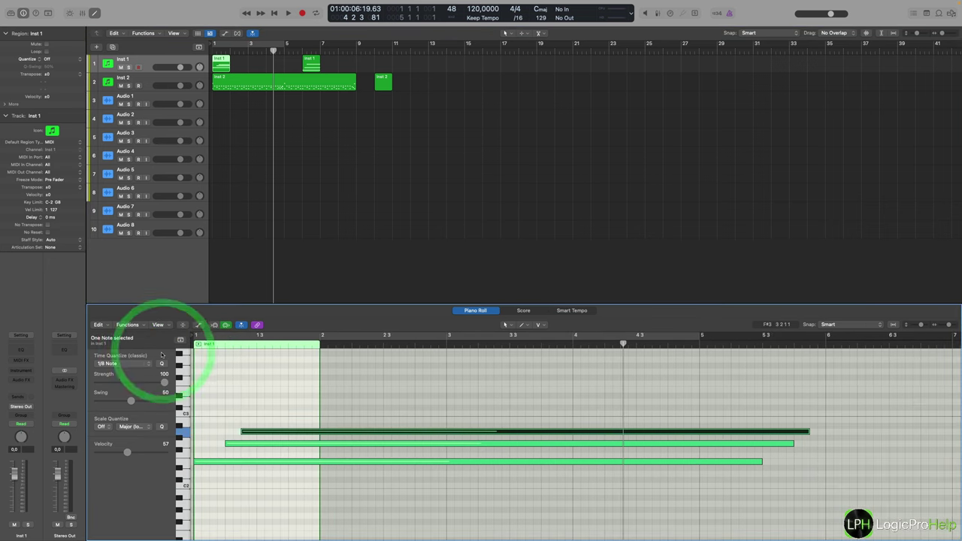
pyautogui.click(241, 103)
pyautogui.click(221, 61)
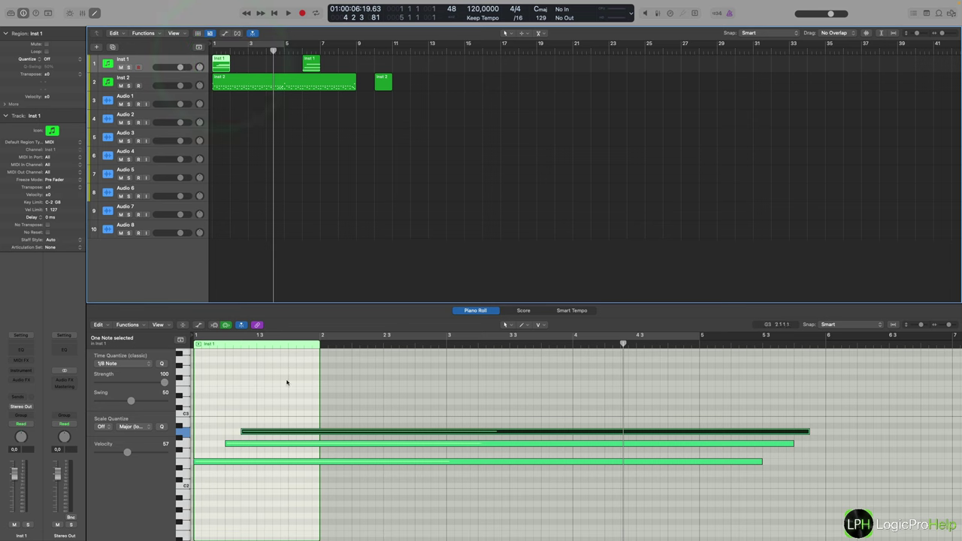
pyautogui.hscroll(10, 318, 408)
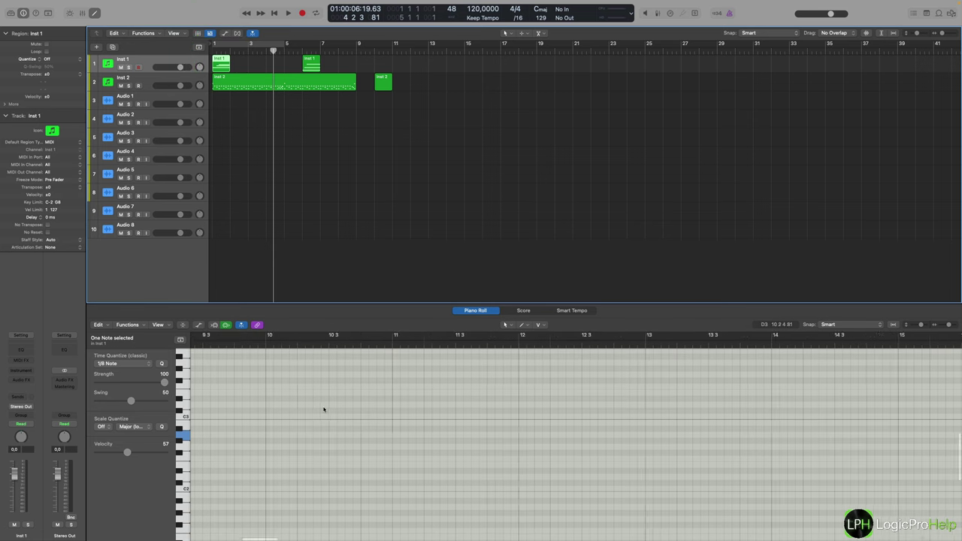
pyautogui.hscroll(-5, 323, 409)
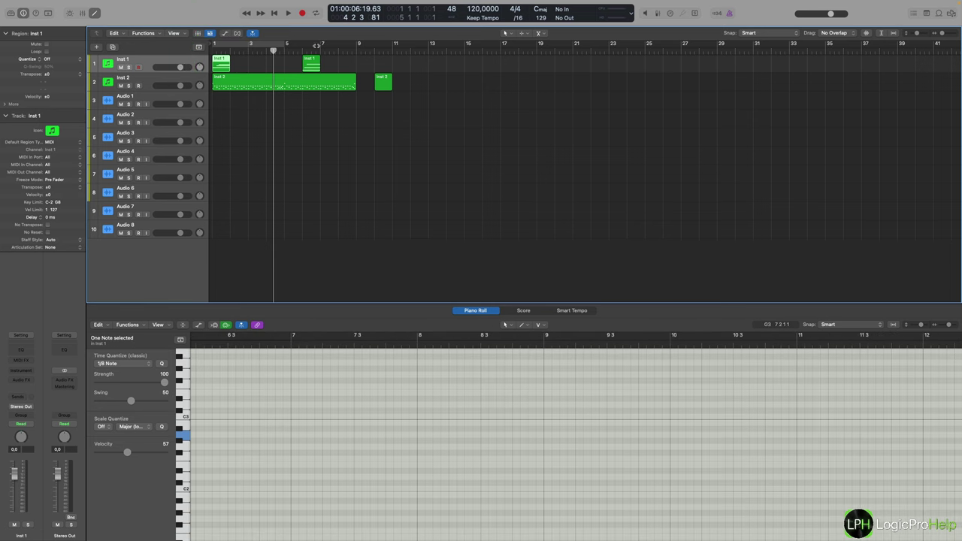
pyautogui.hscroll(-3, 378, 346)
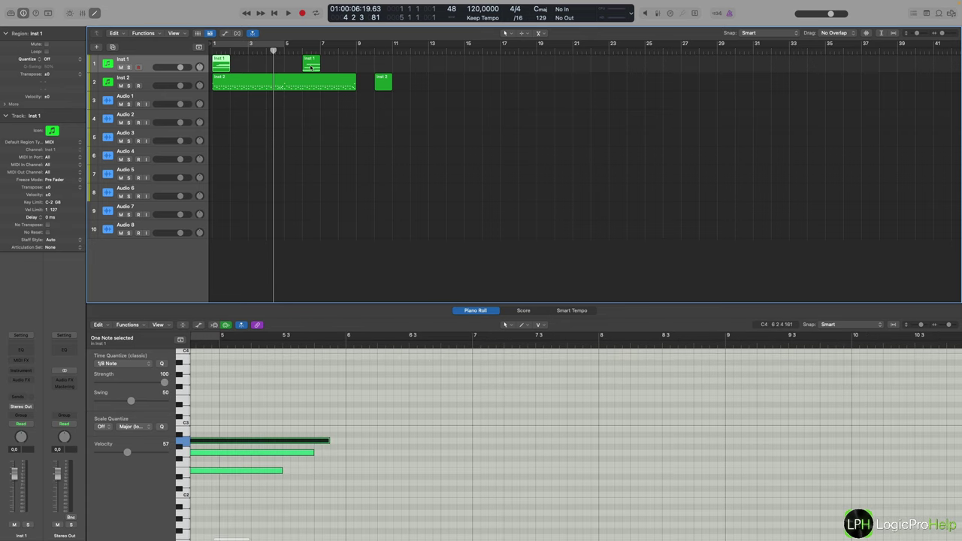
# - Add the Inst 1 region in bar 6 to the selection and view both regions' notes in the docked Piano Roll
pyautogui.keyDown('shift'); pyautogui.click(311, 66); pyautogui.keyUp('shift')
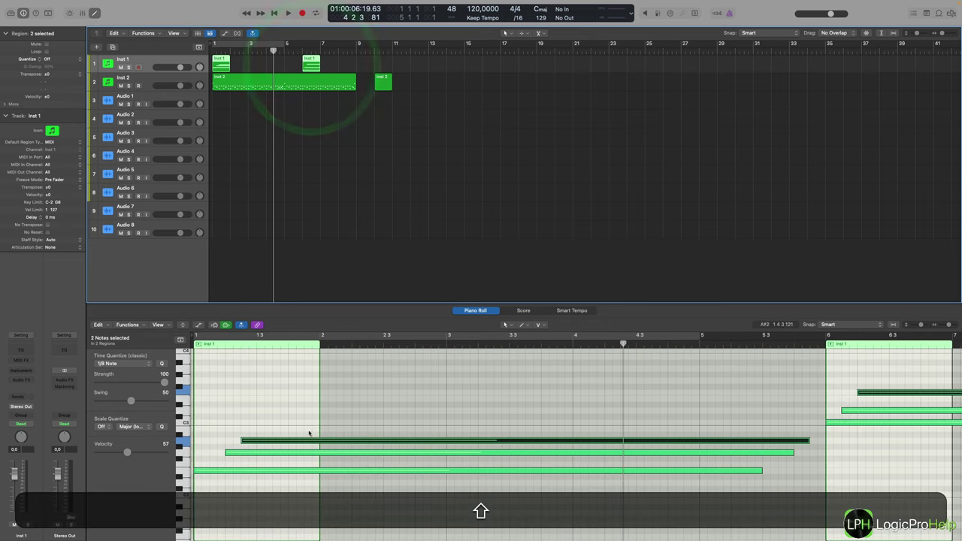
pyautogui.hscroll(5, 311, 380)
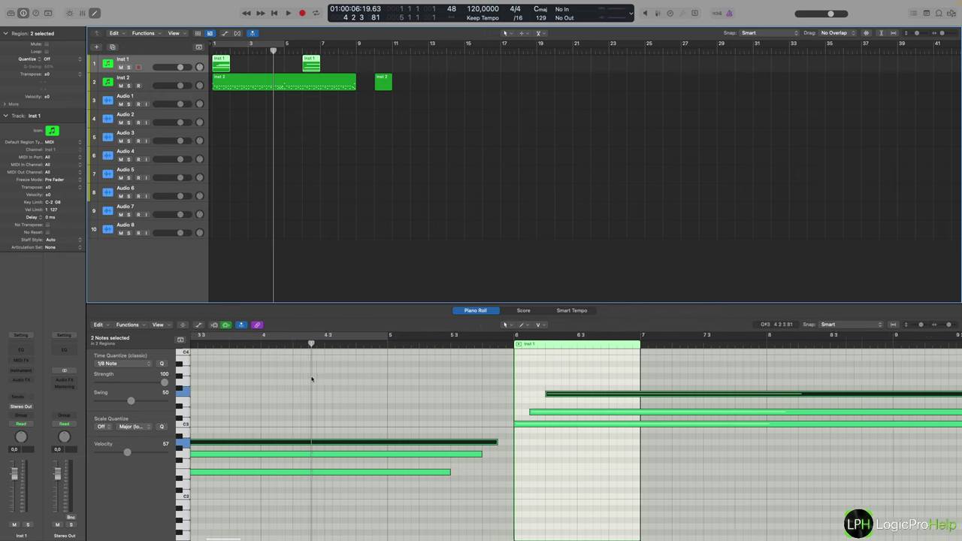
pyautogui.hscroll(-2, 312, 380)
# - Toggle Link in the docked Piano Roll, leaving it on, and select the long Inst 2 region to show its notes
pyautogui.click(170, 326)
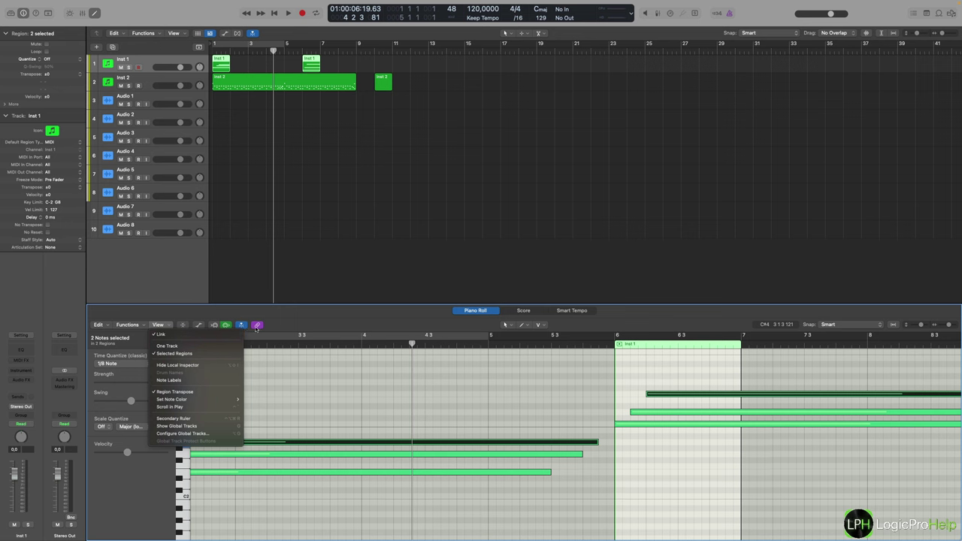
pyautogui.click(193, 333)
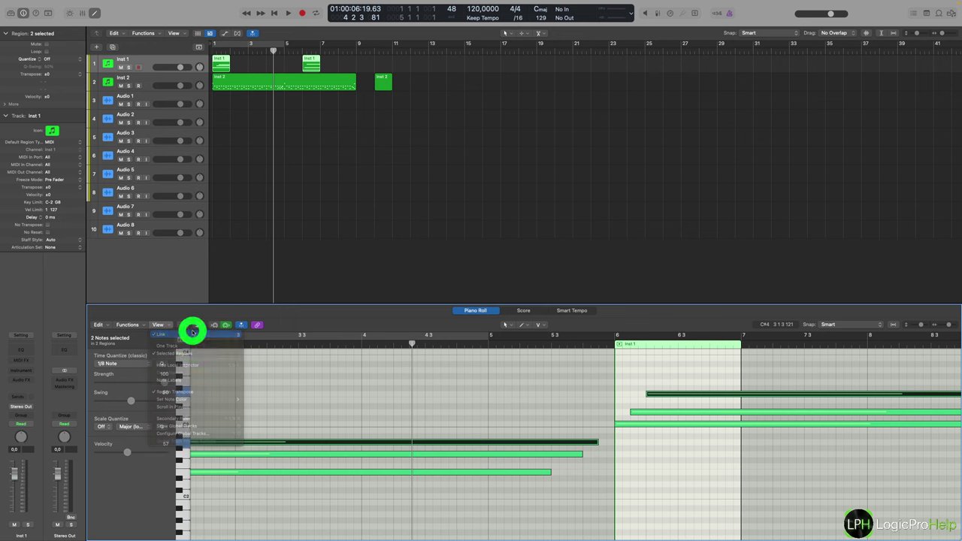
pyautogui.click(257, 325)
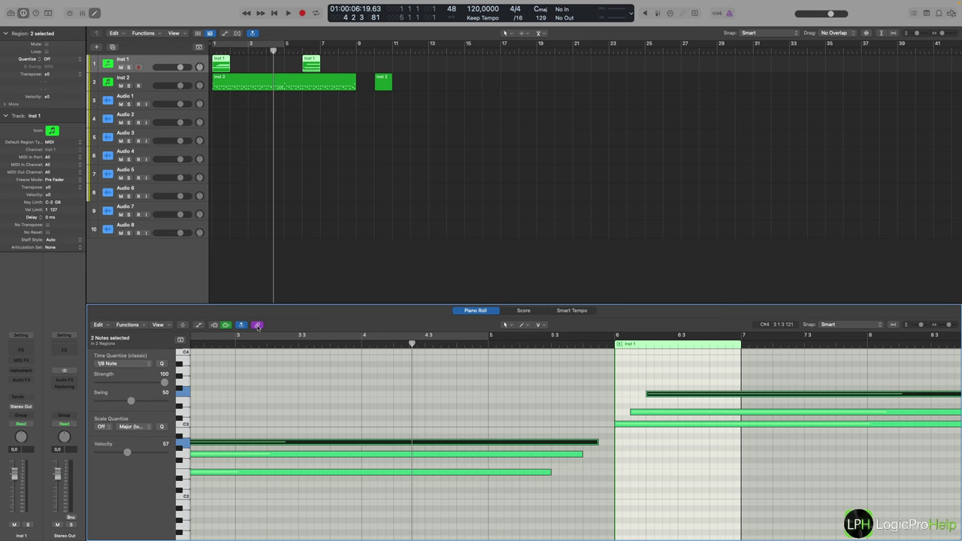
pyautogui.click(275, 87)
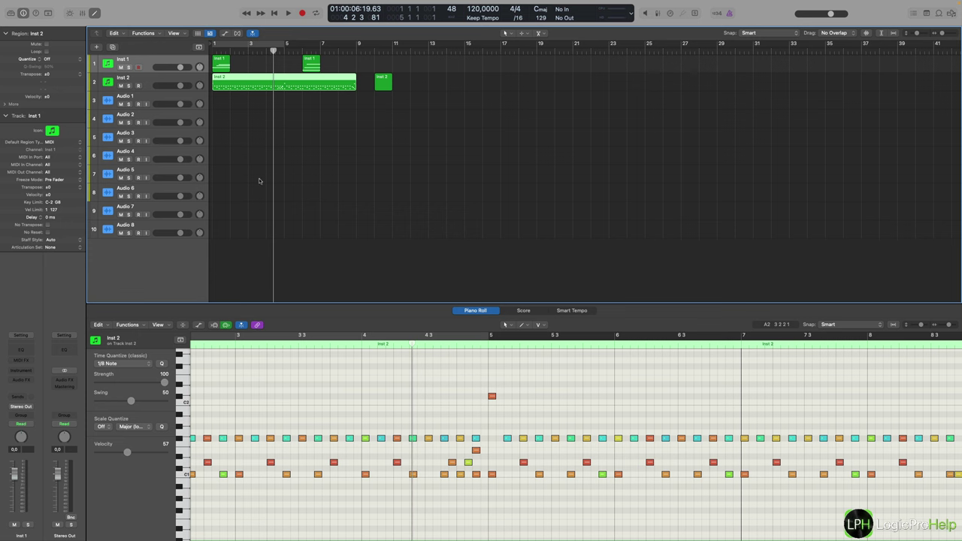
# - Show Inst 2 in the docked Score editor, turn off its Link, and select the first Inst 1 region to test it
pyautogui.click(524, 312)
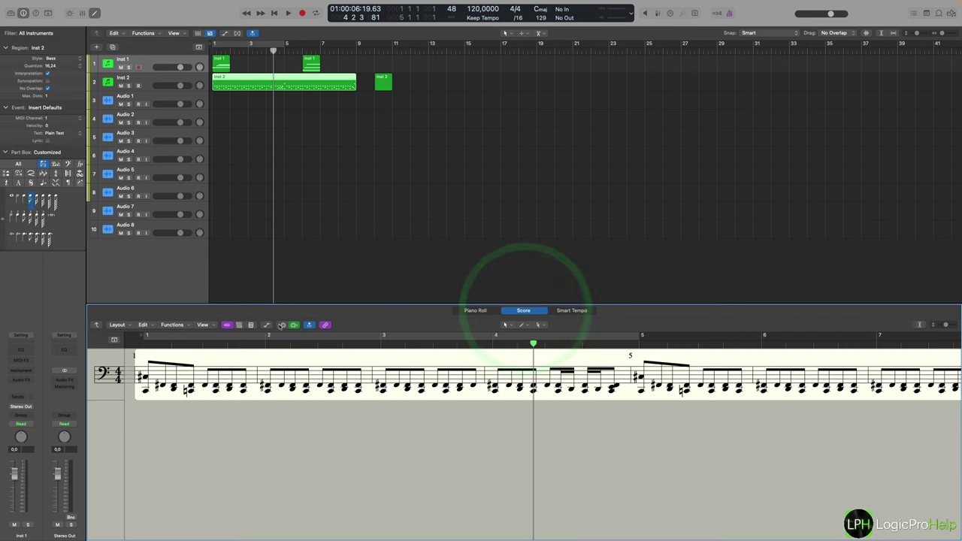
pyautogui.click(325, 325)
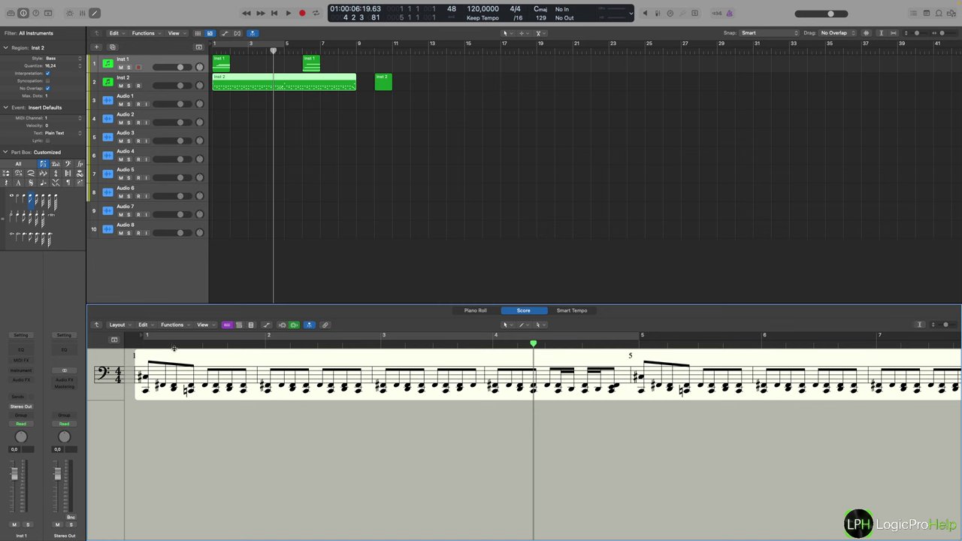
pyautogui.click(221, 67)
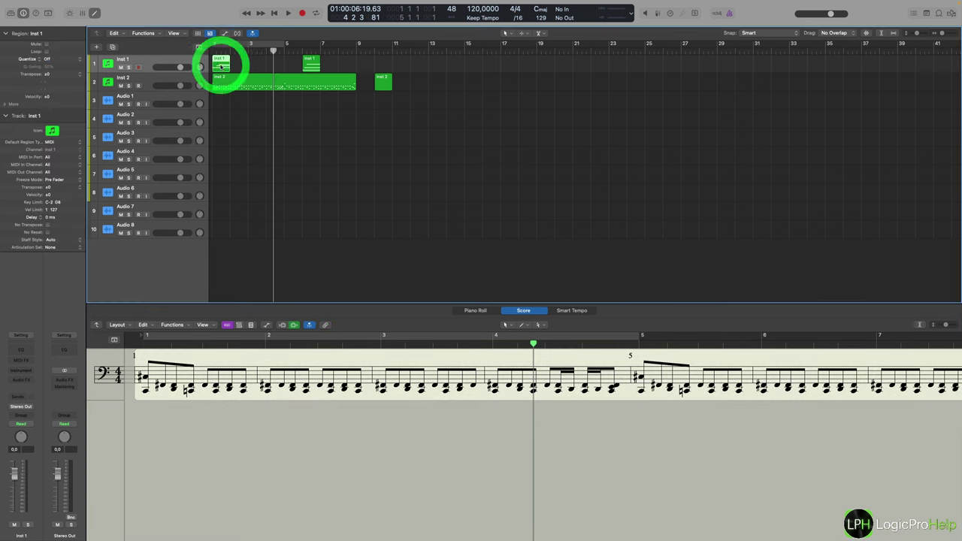
pyautogui.click(356, 315)
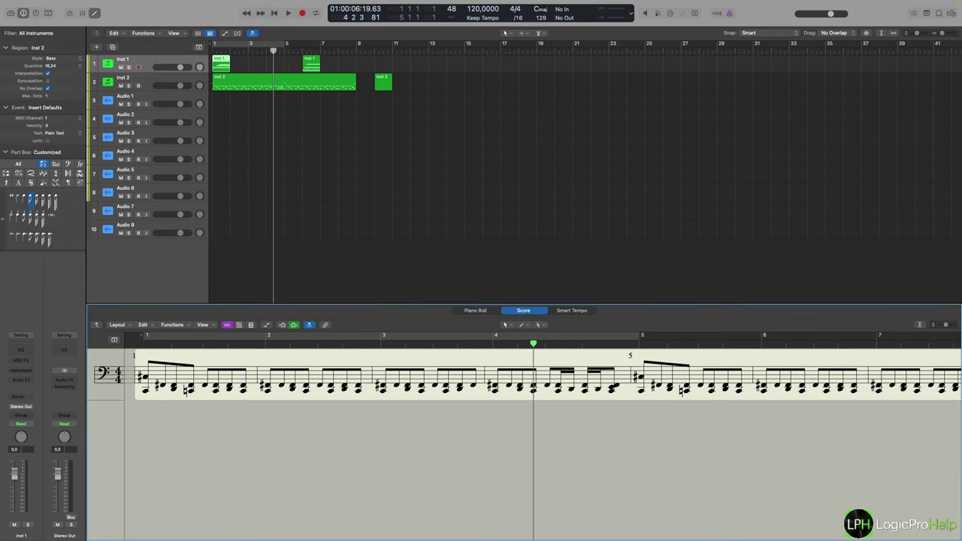
# - Open a separate Score Editor window, widen it, and place it over the Tracks area beside the Inst 1 and Inst 2 regions
pyautogui.click(197, 4)
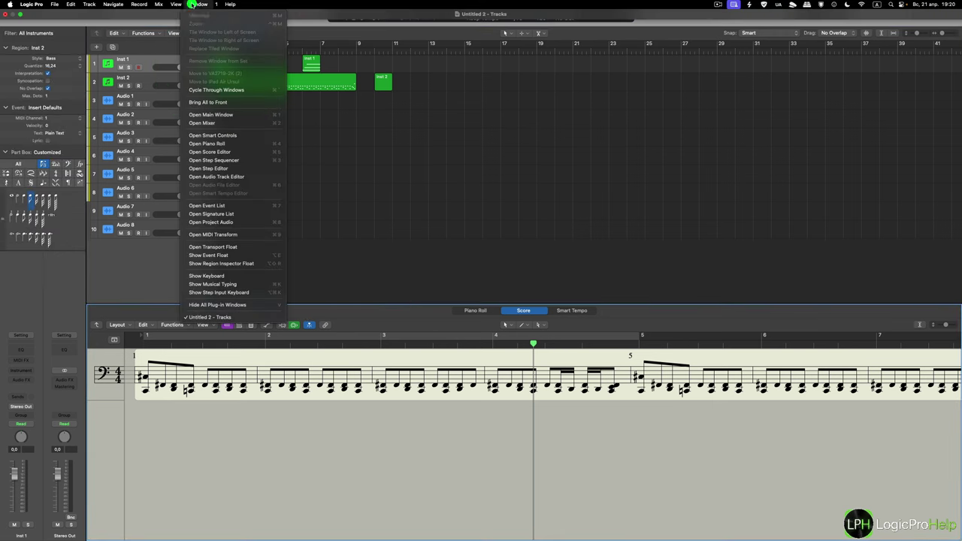
pyautogui.click(207, 151)
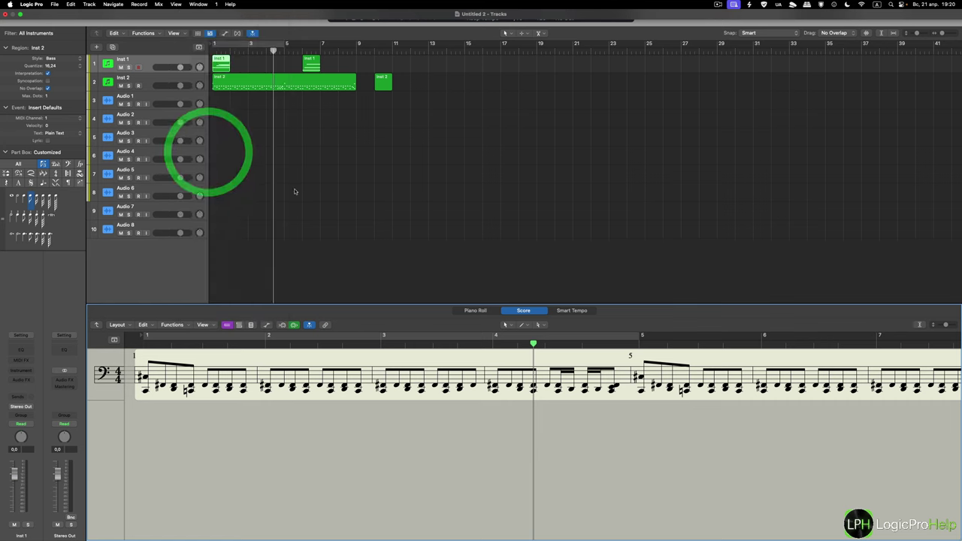
pyautogui.moveTo(278, 12); pyautogui.dragTo(554, 67)
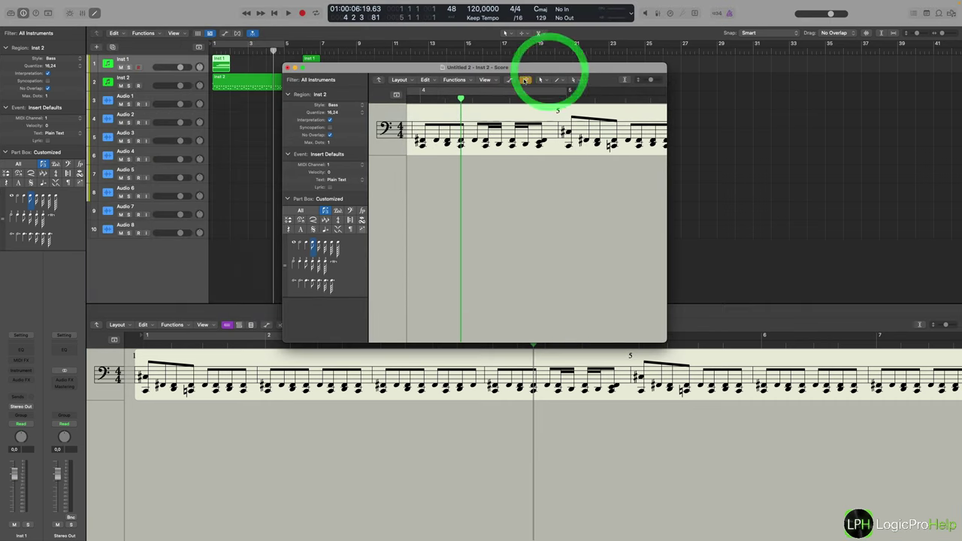
pyautogui.moveTo(666, 343); pyautogui.dragTo(960, 358)
pyautogui.moveTo(528, 68); pyautogui.dragTo(559, 36)
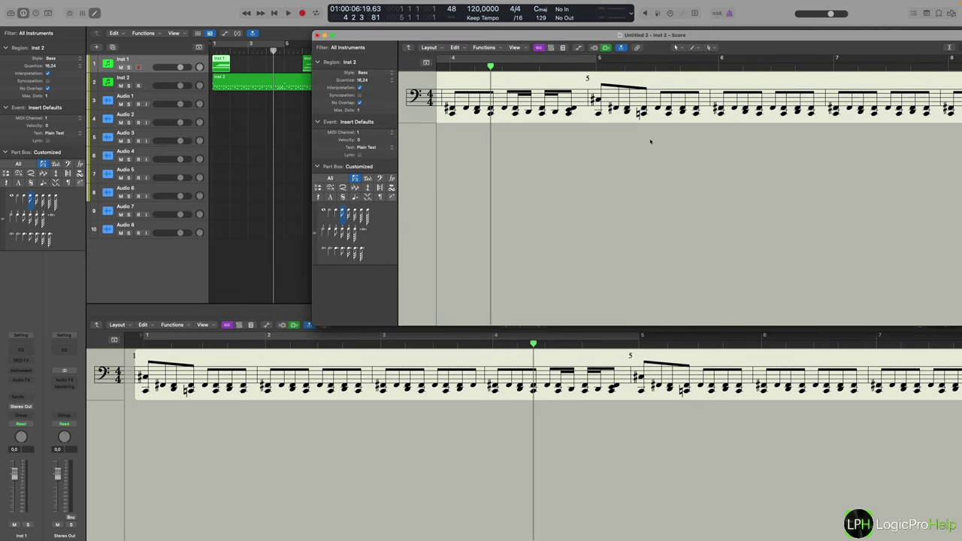
# - Select the Inst 2 track and open its long region in the docked Piano Roll alongside the separate Score window
pyautogui.click(150, 79)
pyautogui.click(324, 329)
pyautogui.doubleClick(241, 88)
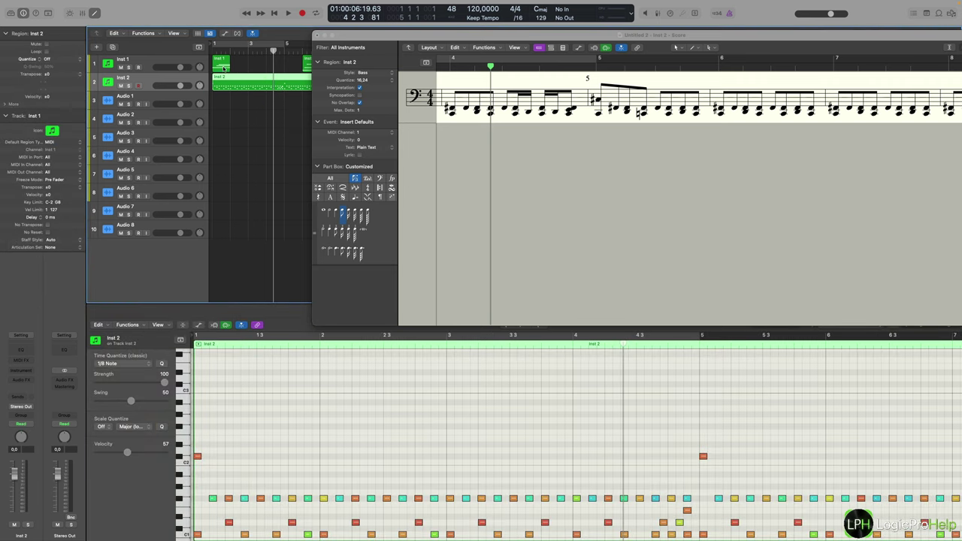
# - Delete the Inst 1 regions and move the playhead to the start of bar 1
pyautogui.click(225, 66)
pyautogui.press('BackSpace')
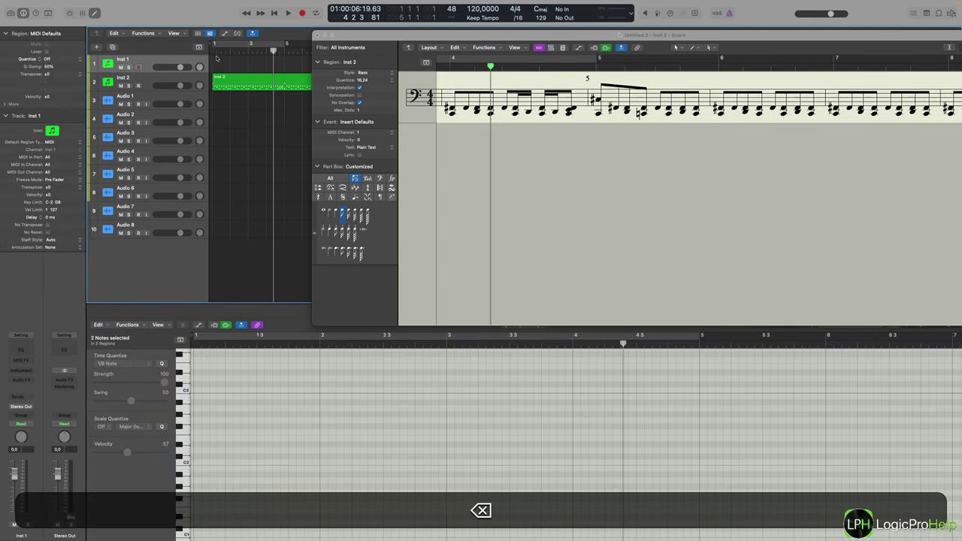
pyautogui.click(215, 45)
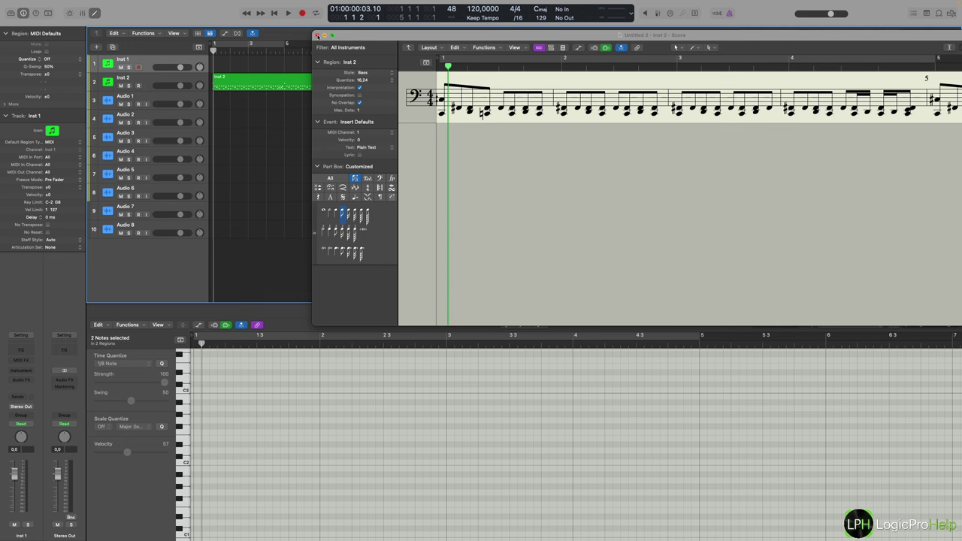
# - Close the separate Score window and show the long Inst 2 region in the docked Piano Roll with its Link set to the orange mode
pyautogui.click(317, 36)
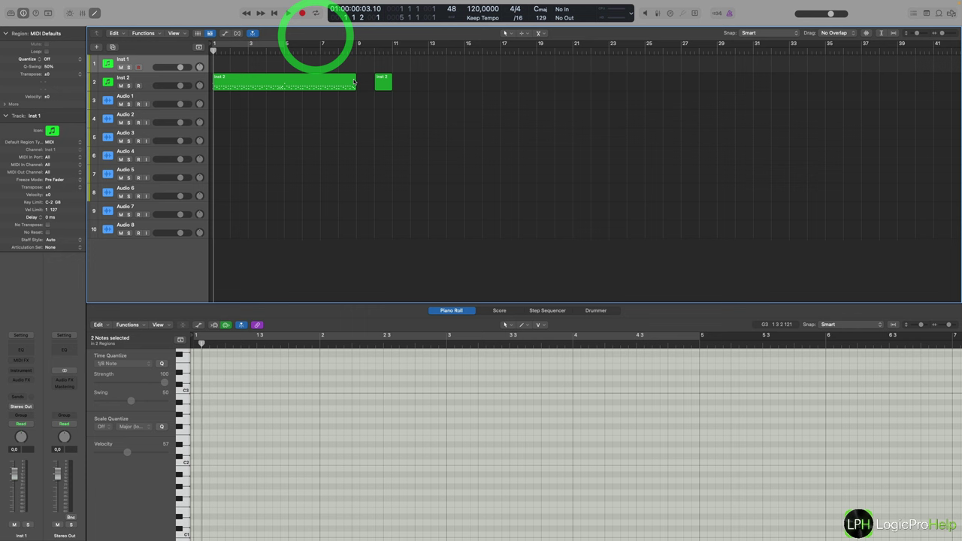
pyautogui.click(462, 132)
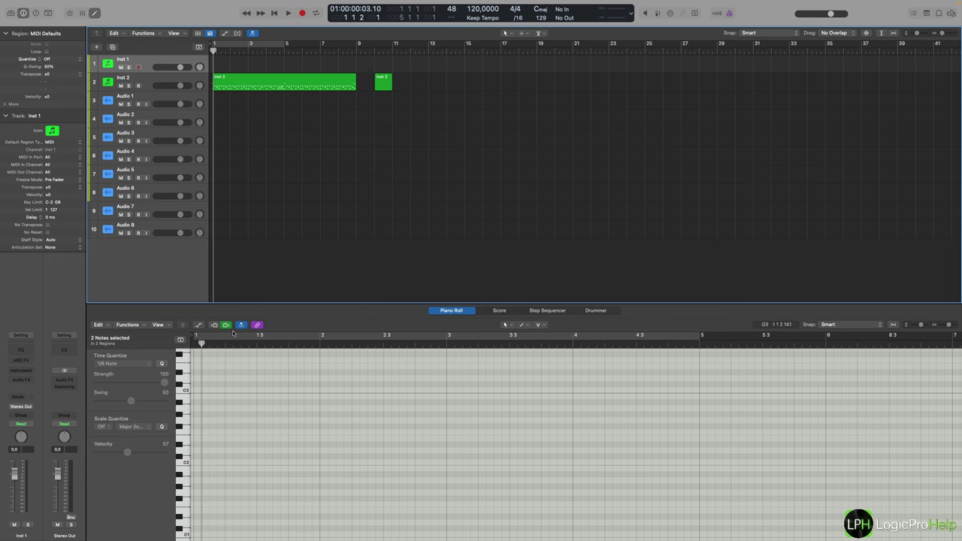
pyautogui.click(257, 324)
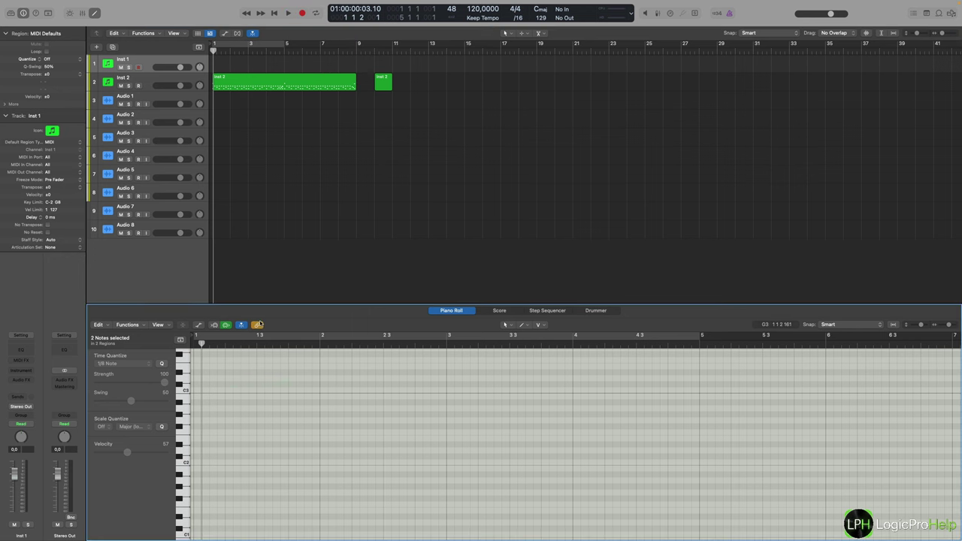
pyautogui.click(258, 325)
pyautogui.click(308, 87)
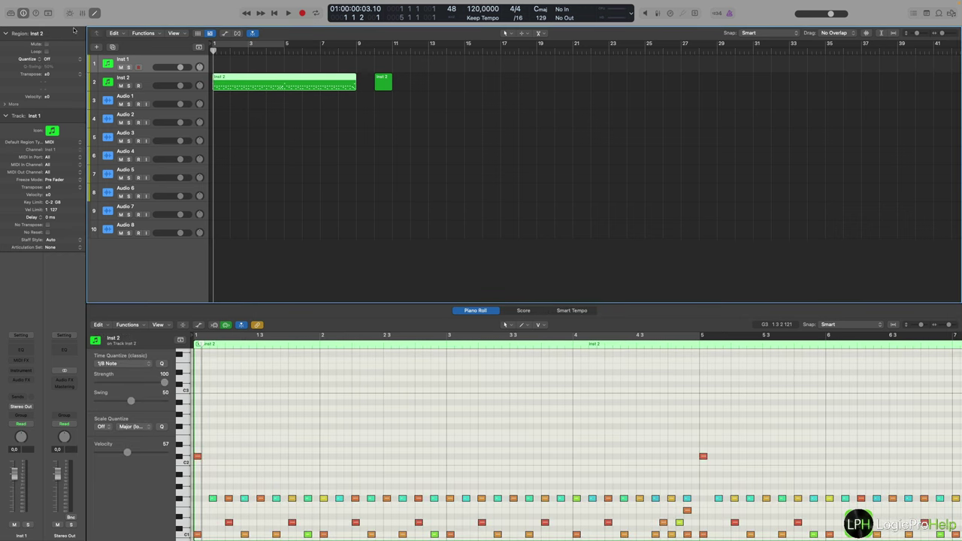
# - Hide the docked Piano Roll and show the Mixer below the Tracks area
pyautogui.click(94, 13)
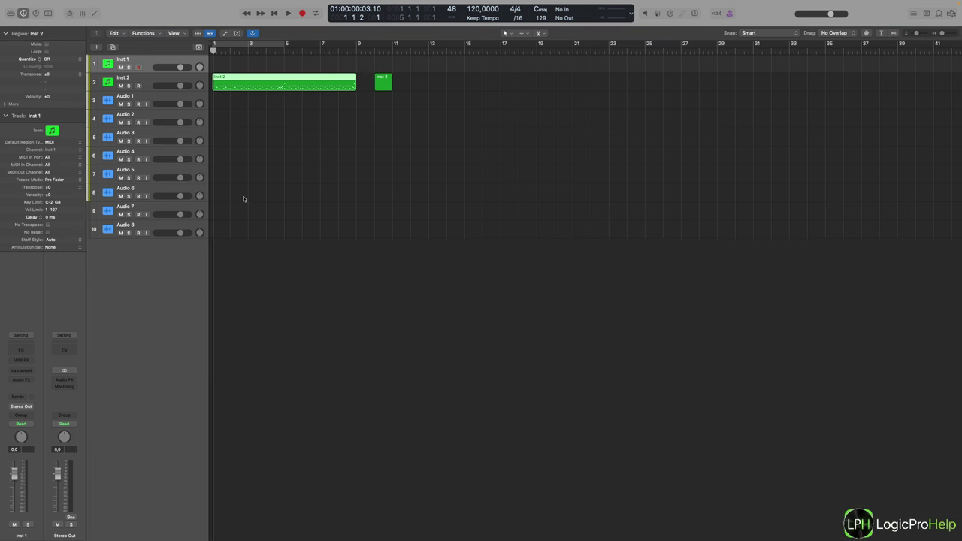
pyautogui.press('x')
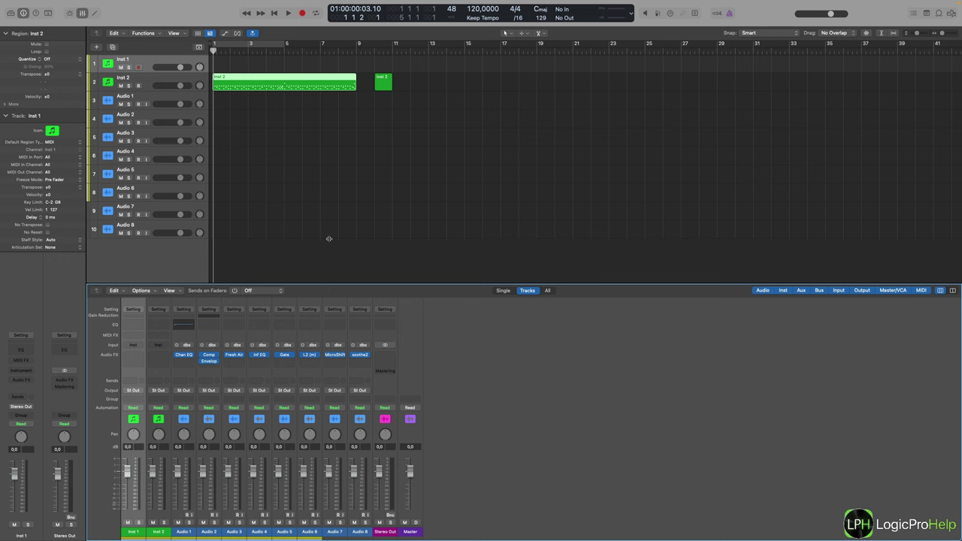
pyautogui.click(329, 239)
# - Open the Channel EQ on Audio 1, turn off its window's Link, and place the window over the Tracks area
pyautogui.click(186, 356)
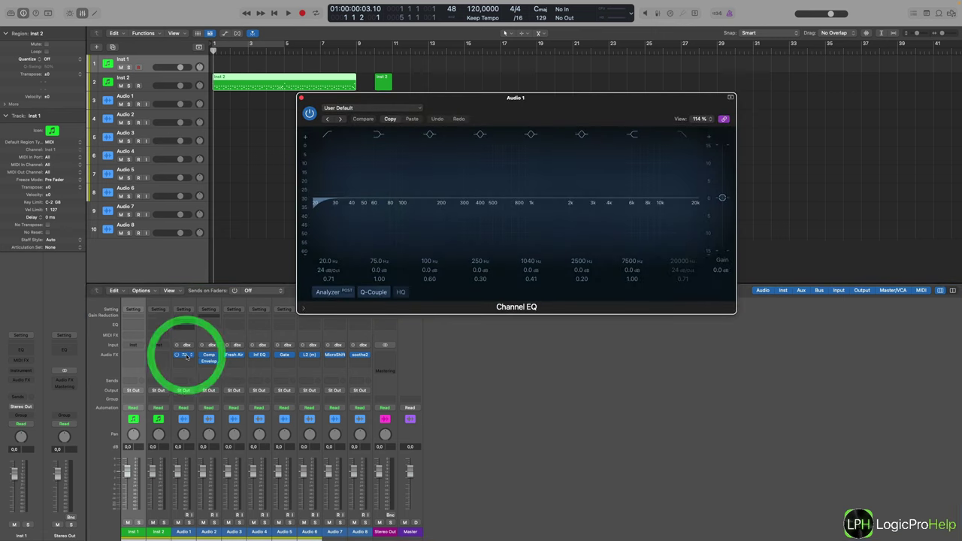
pyautogui.moveTo(565, 100); pyautogui.dragTo(372, 97)
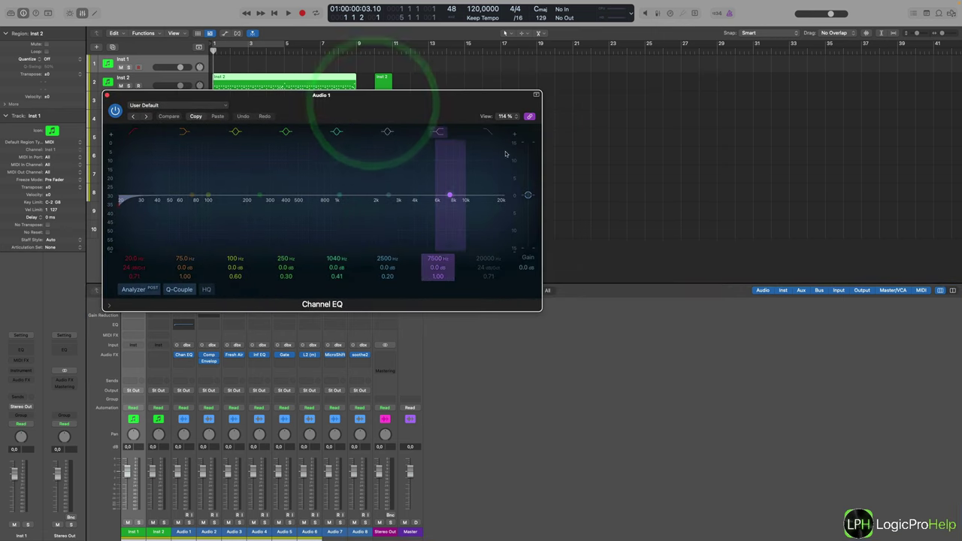
pyautogui.click(530, 116)
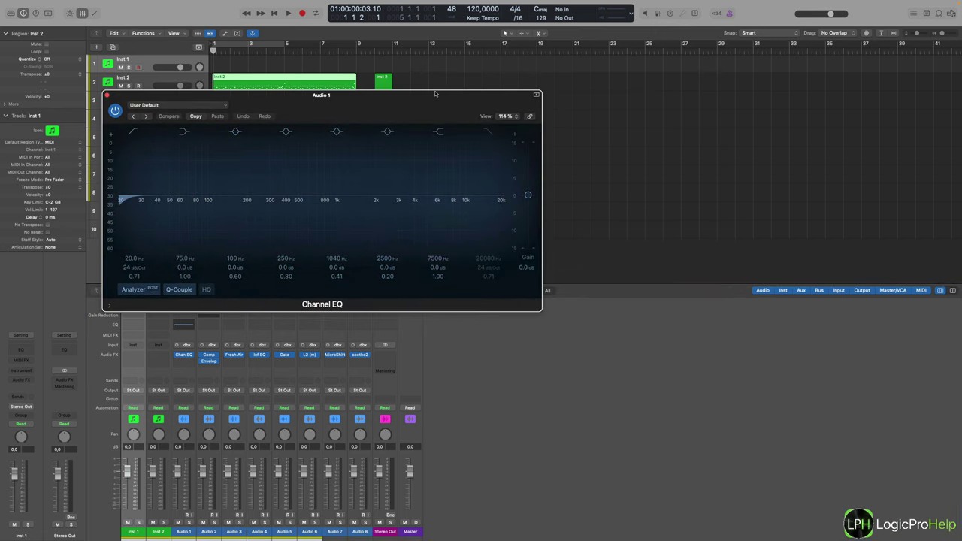
pyautogui.moveTo(435, 93); pyautogui.dragTo(635, 76)
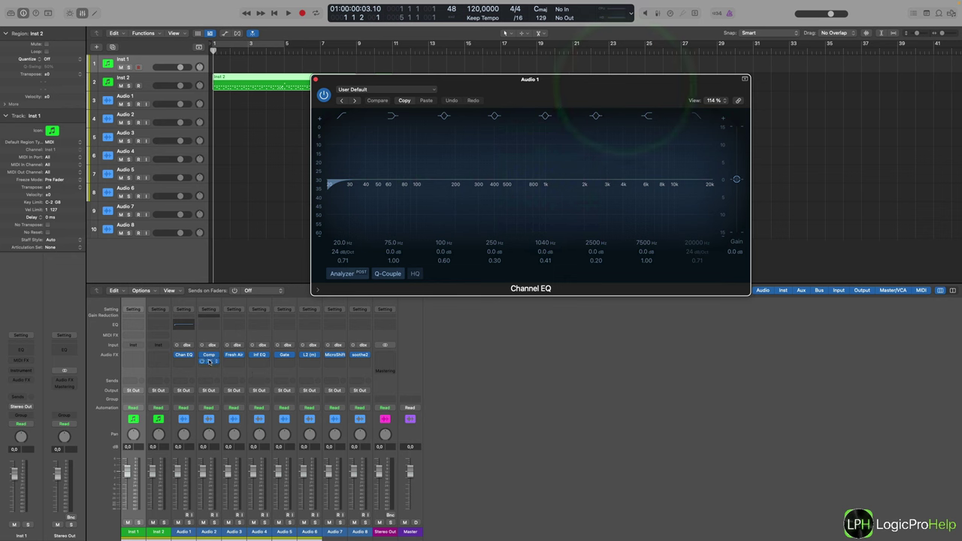
# - Open the Audio 2 Enveloper, Audio 3 Fresh Air and Audio 5 Noise Gate in their own windows, and close all plug-in windows together
pyautogui.click(209, 361)
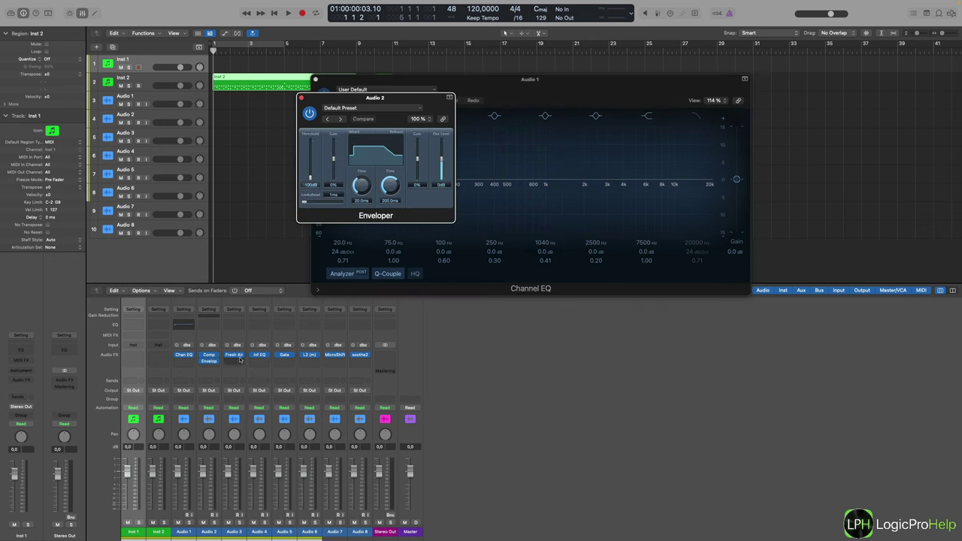
pyautogui.click(236, 357)
pyautogui.click(284, 354)
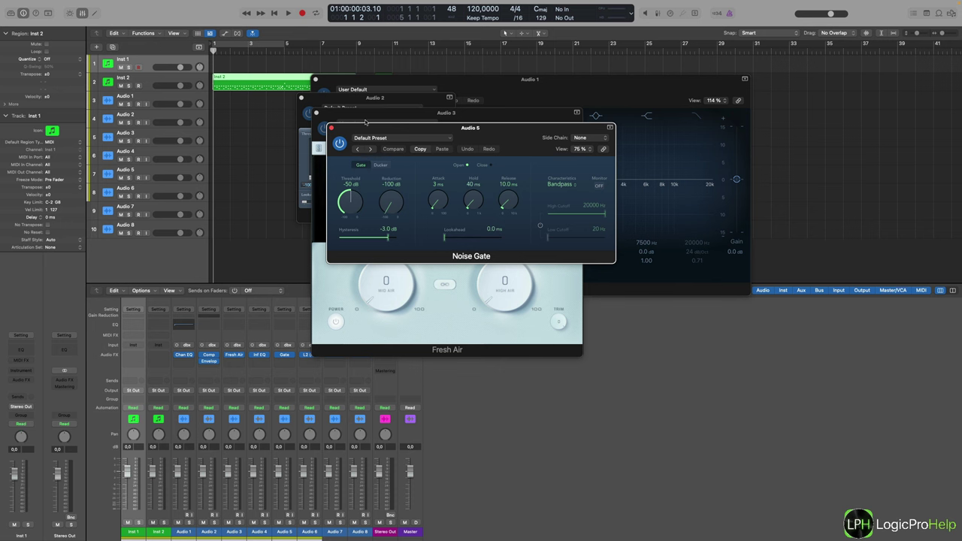
pyautogui.keyDown('shift'); pyautogui.click(331, 128); pyautogui.keyUp('shift')
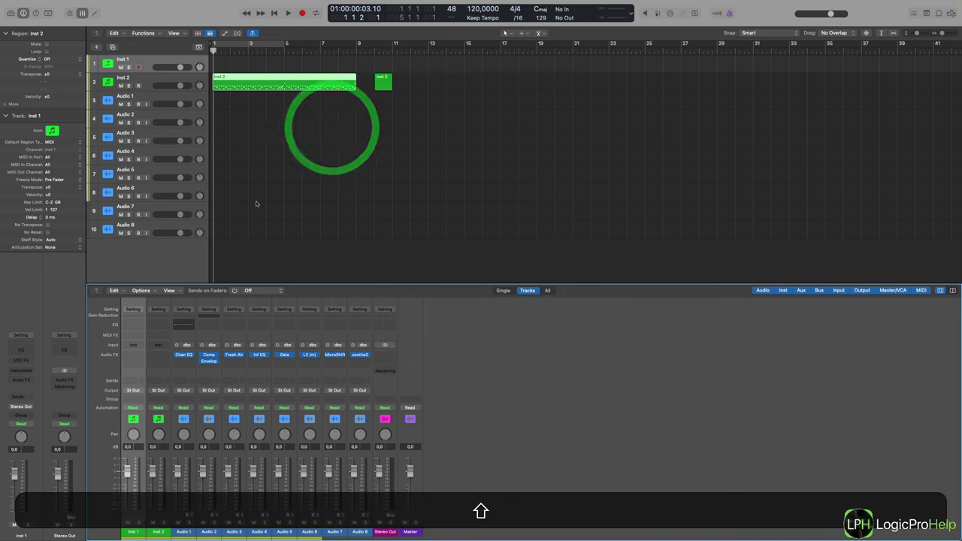
# - Reopen the Audio 1 Channel EQ, turn its Link on, and select tracks Audio 1 through Audio 8 in turn to test it
pyautogui.click(185, 356)
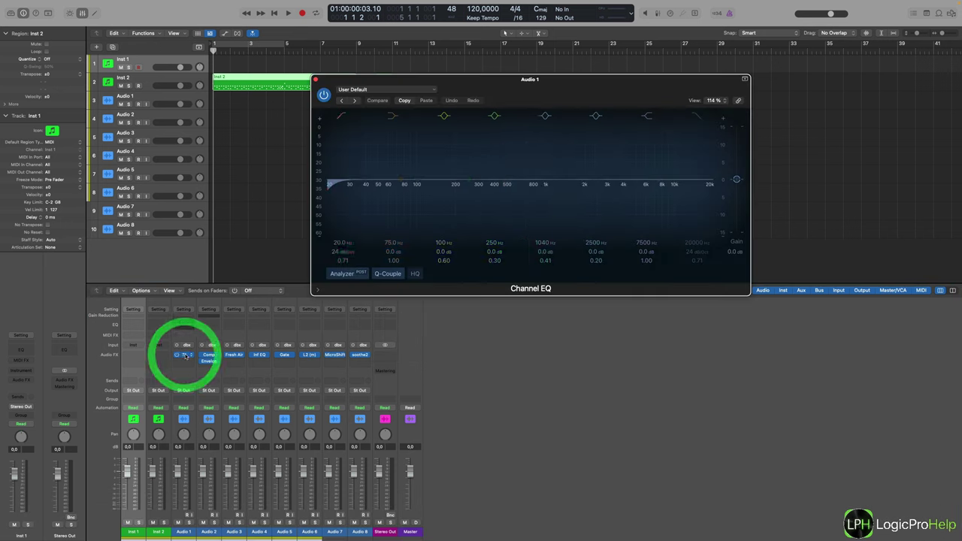
pyautogui.click(739, 101)
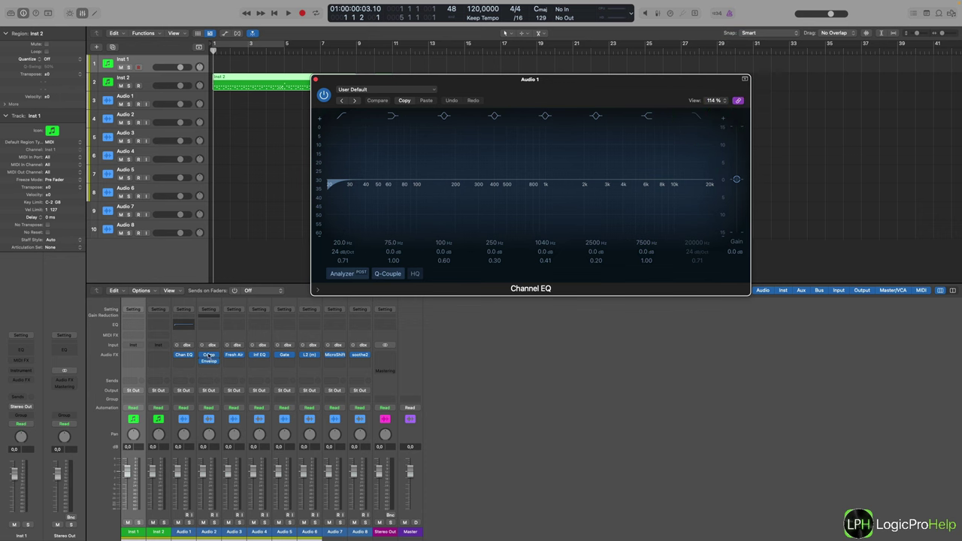
pyautogui.click(141, 96)
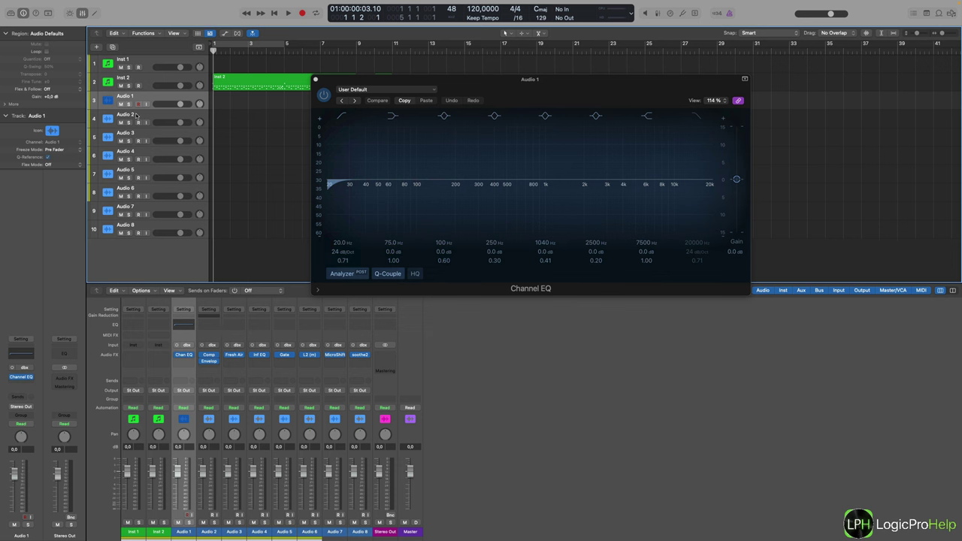
pyautogui.click(136, 115)
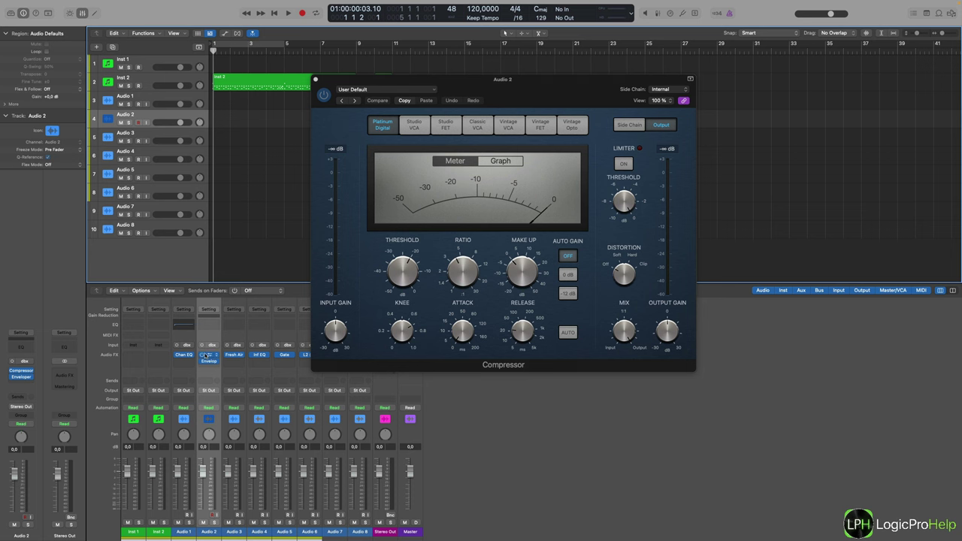
pyautogui.click(139, 133)
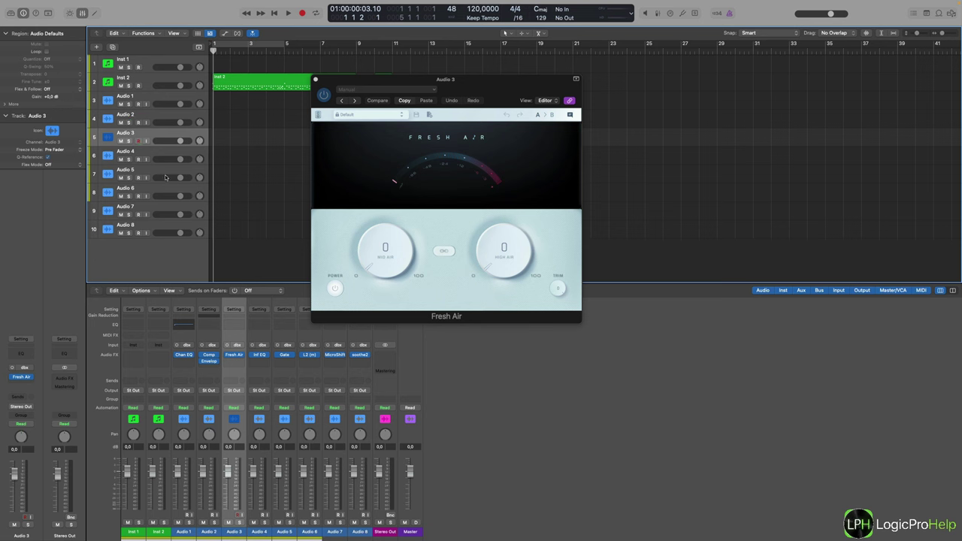
pyautogui.click(154, 153)
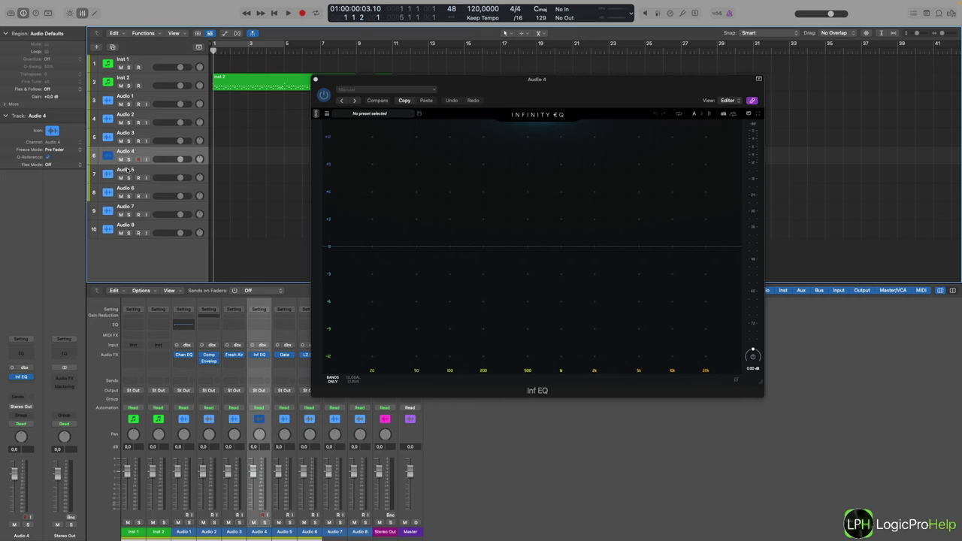
pyautogui.click(129, 171)
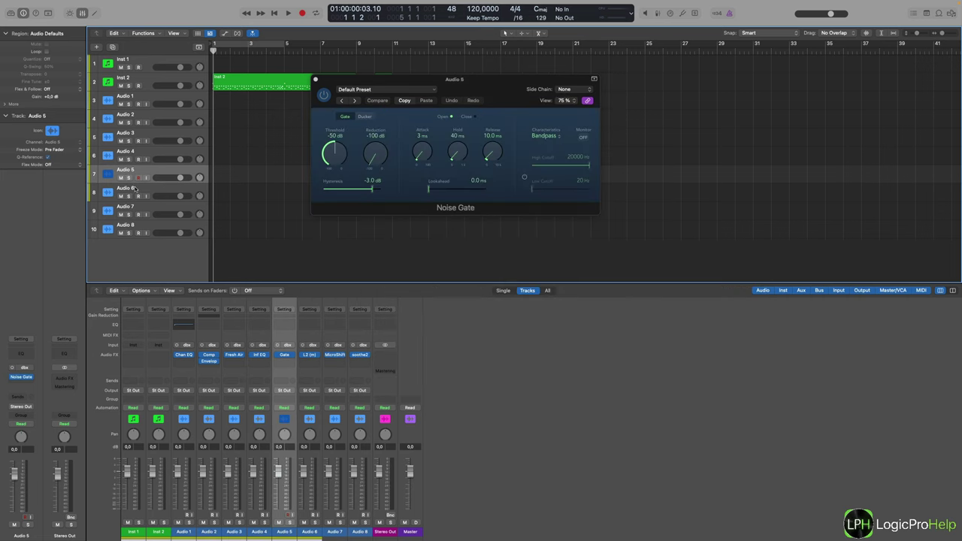
pyautogui.click(134, 189)
pyautogui.click(135, 207)
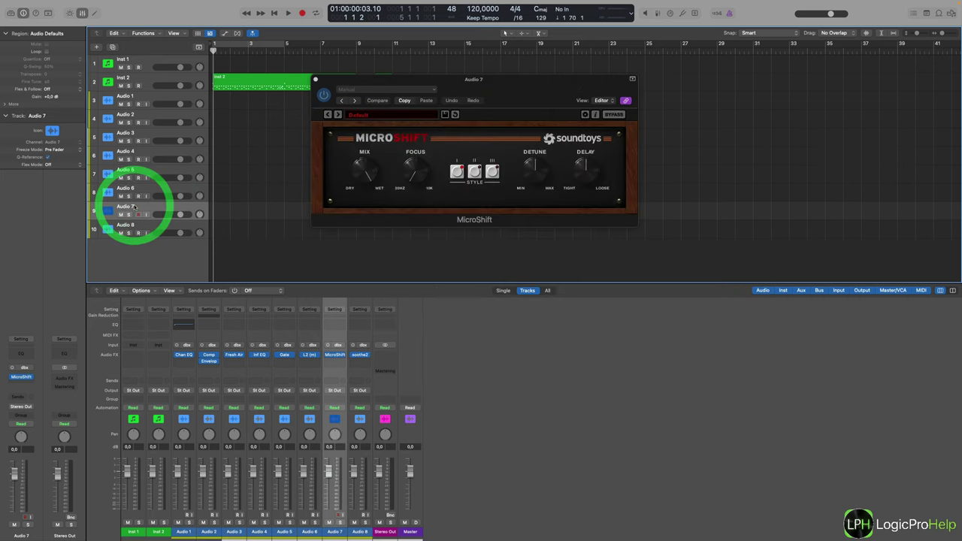
pyautogui.click(131, 225)
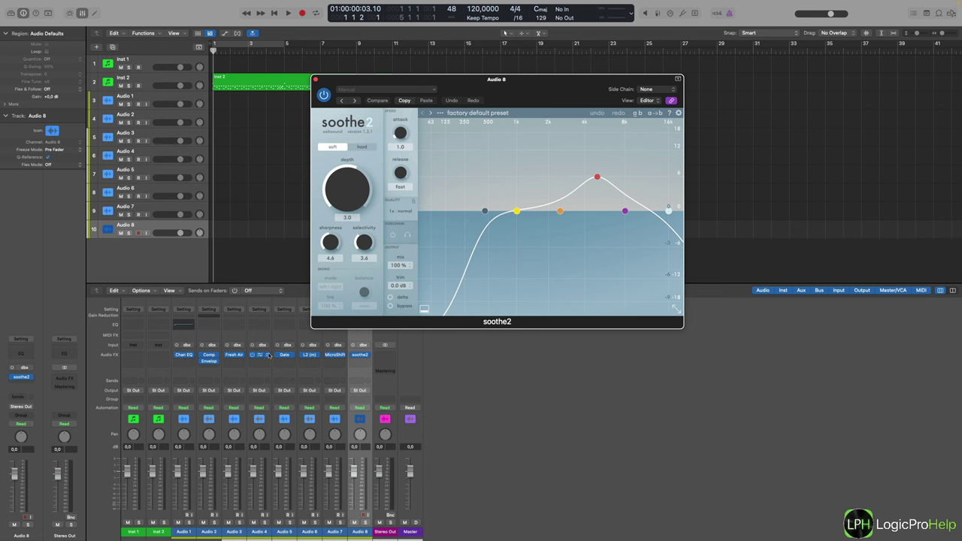
# - Open the Enveloper in Audio 2's second slot and select tracks Audio 2, 1, 3 and 4 to test the linked window
pyautogui.click(208, 362)
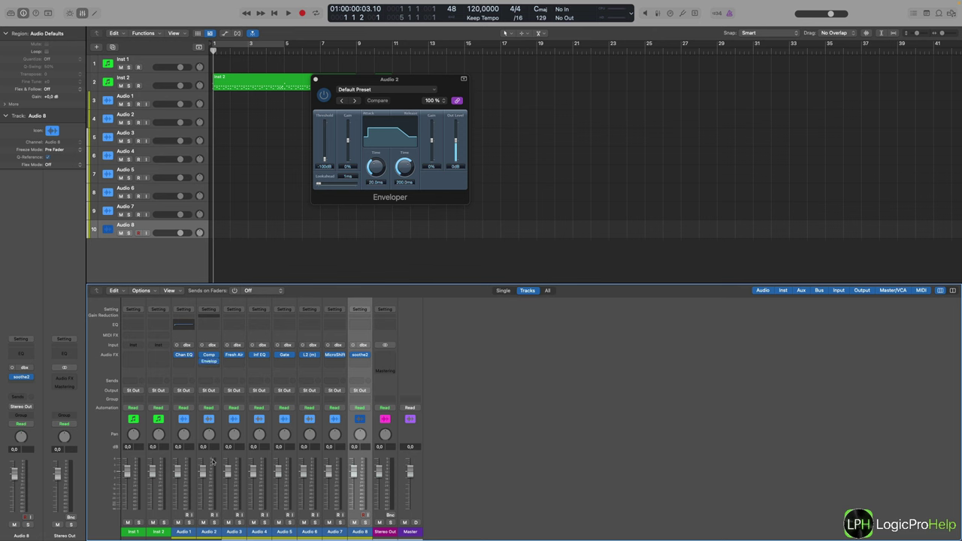
pyautogui.click(151, 114)
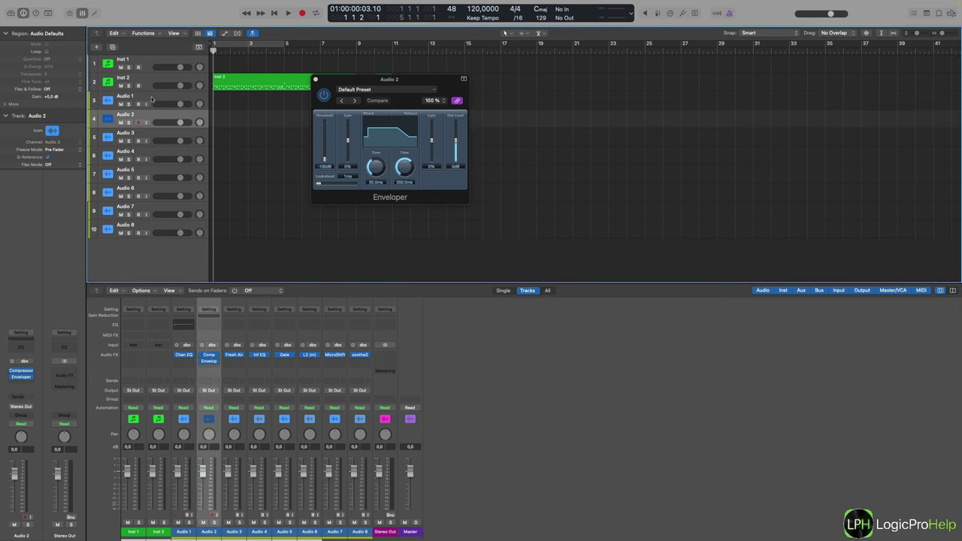
pyautogui.click(152, 97)
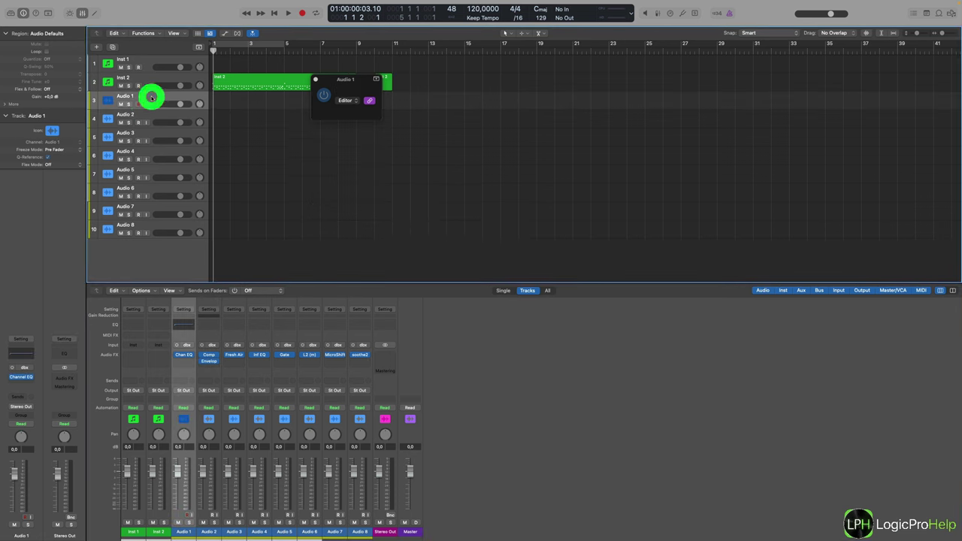
pyautogui.click(147, 135)
pyautogui.click(154, 152)
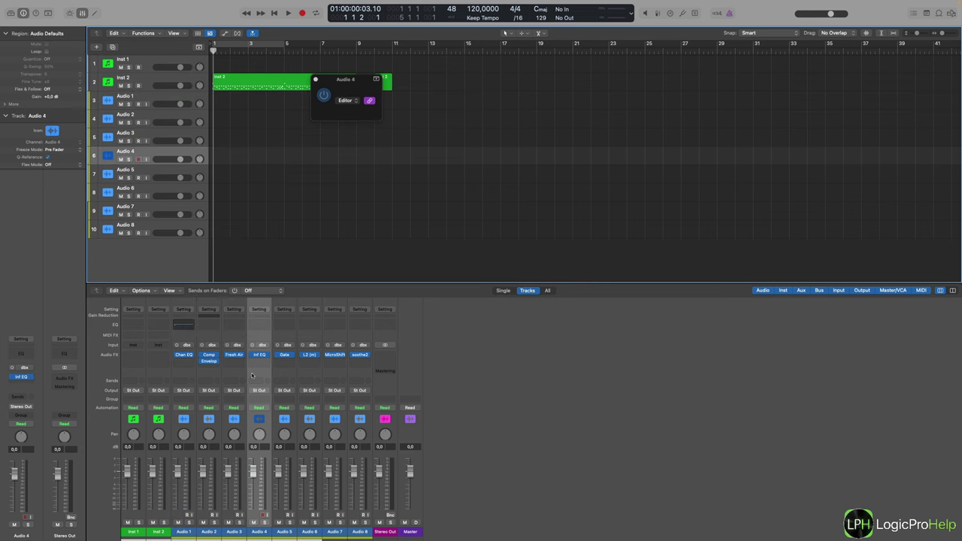
# - Insert a Compressor in Audio 4's second effect slot and test its linked window by switching between Audio 2 and Audio 4
pyautogui.click(261, 316)
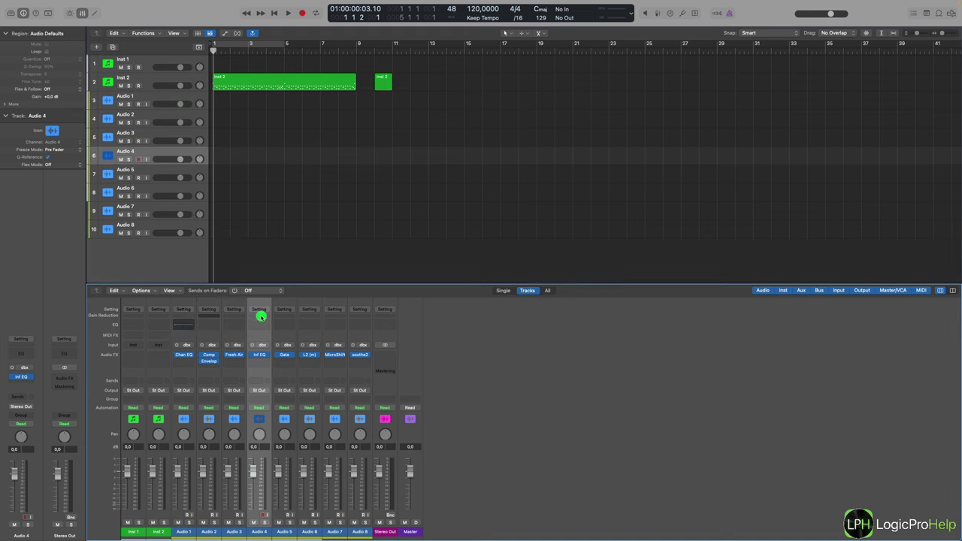
pyautogui.click(257, 362)
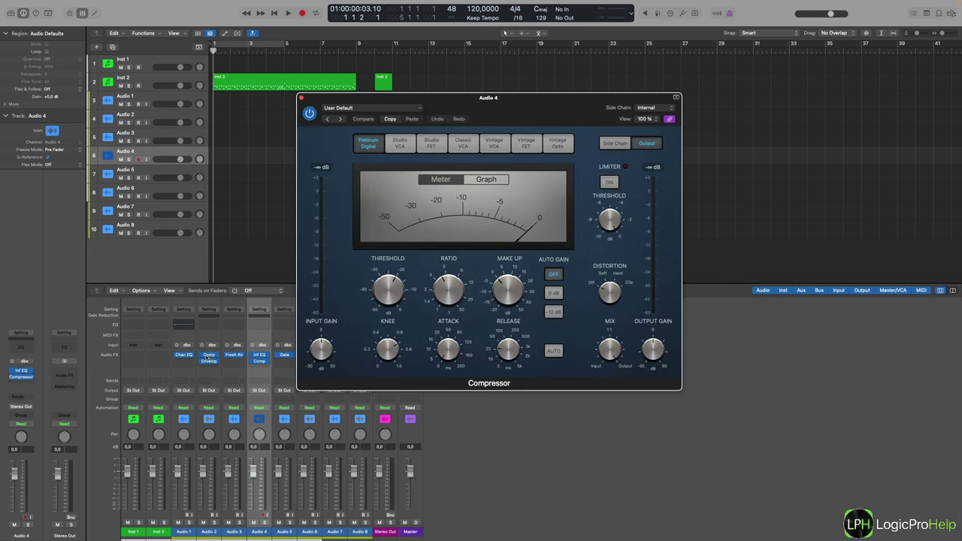
pyautogui.click(153, 114)
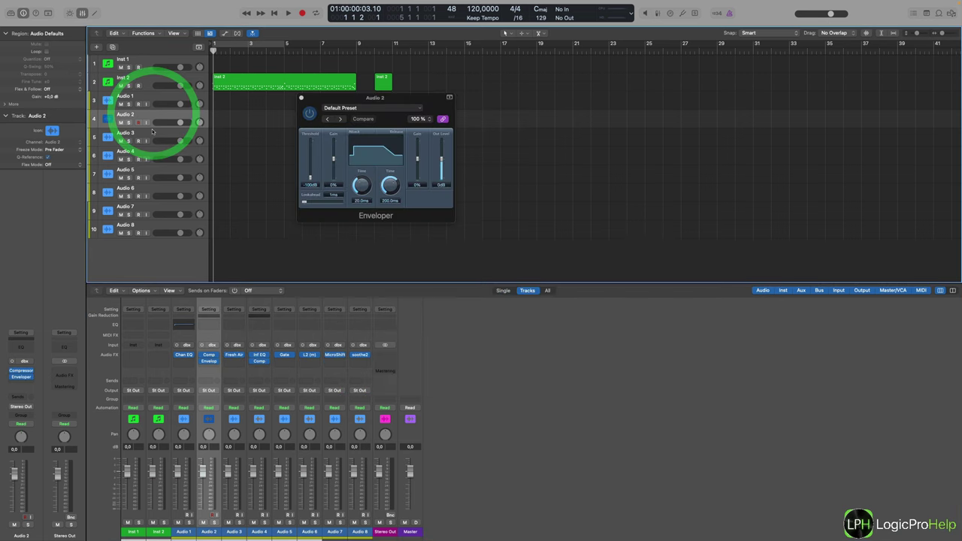
pyautogui.click(142, 151)
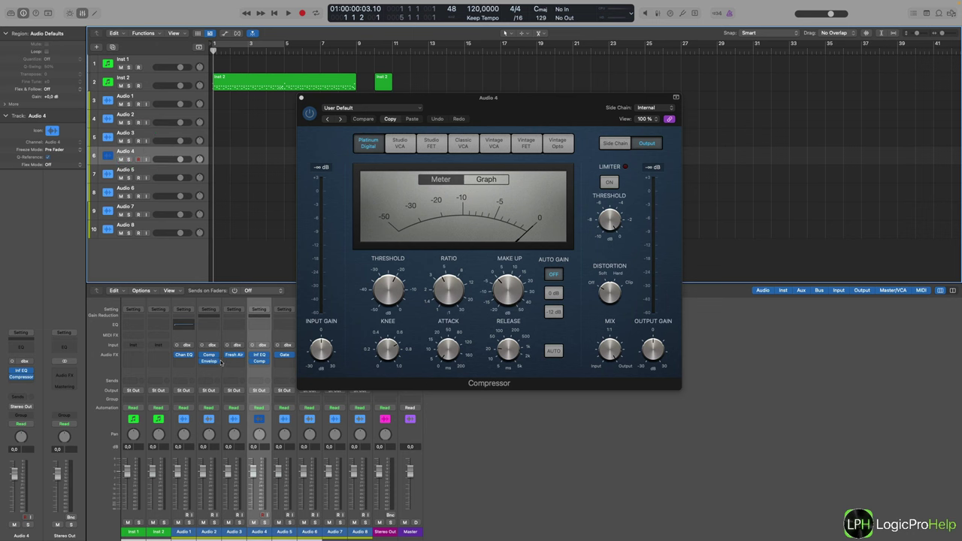
pyautogui.moveTo(467, 103); pyautogui.dragTo(636, 64)
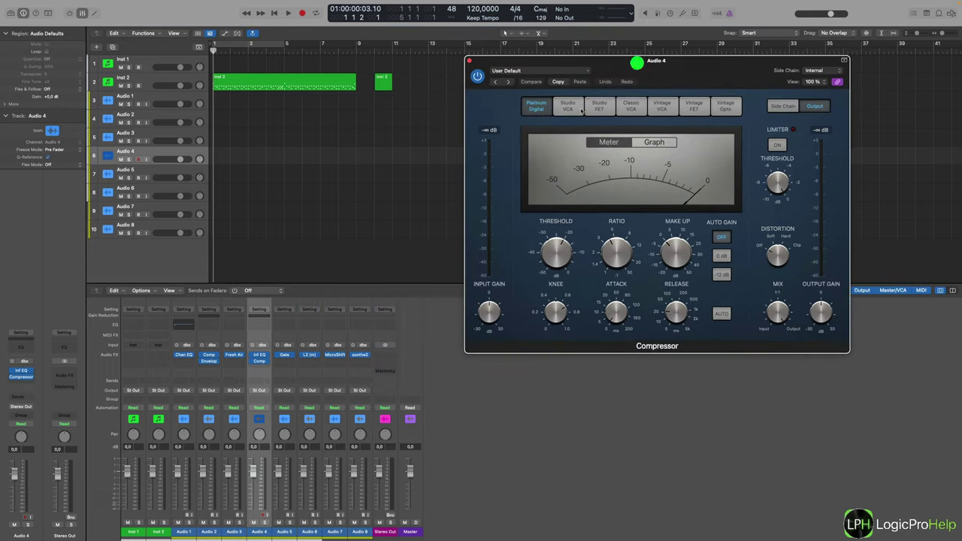
# - Bypass all effect plug-ins on the Audio 1 through Audio 8 channel strips at once
pyautogui.moveTo(183, 532); pyautogui.dragTo(364, 525)
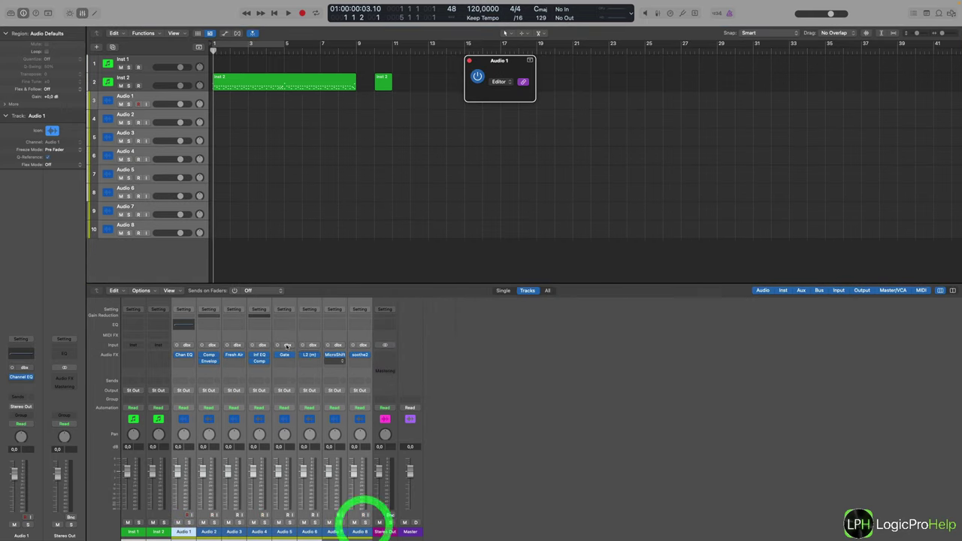
pyautogui.click(187, 310)
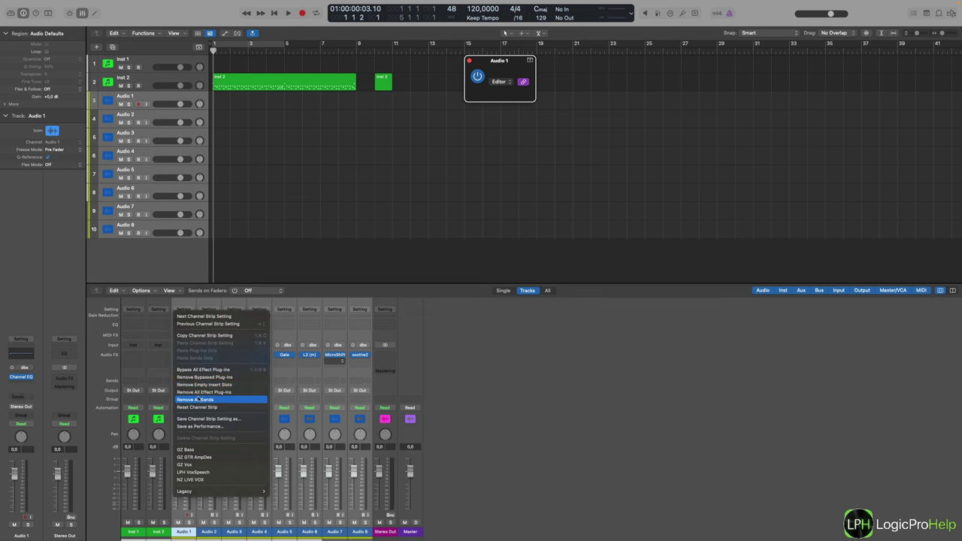
pyautogui.click(203, 369)
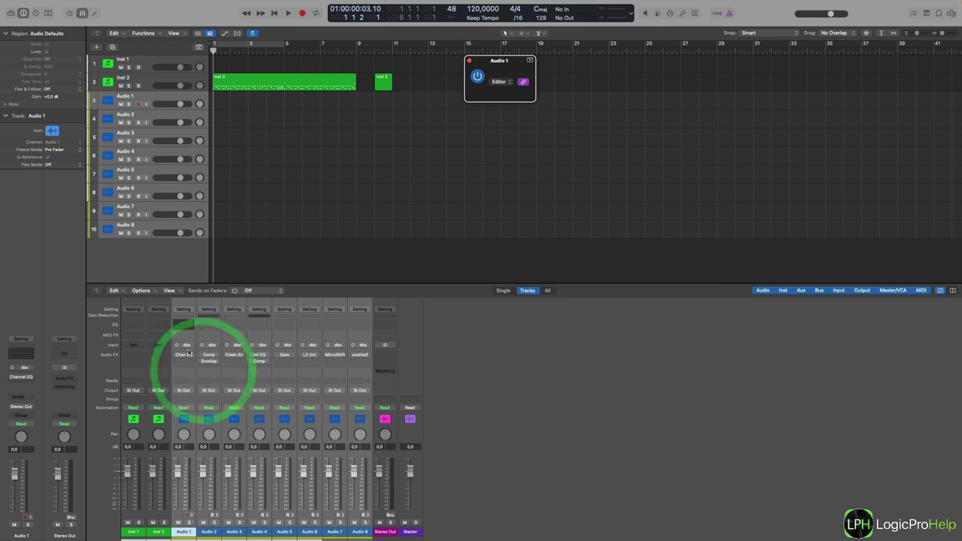
# - Replace all effect plug-ins on the Audio 1 through Audio 8 channel strips with a Channel EQ followed by a Compressor
pyautogui.click(183, 309)
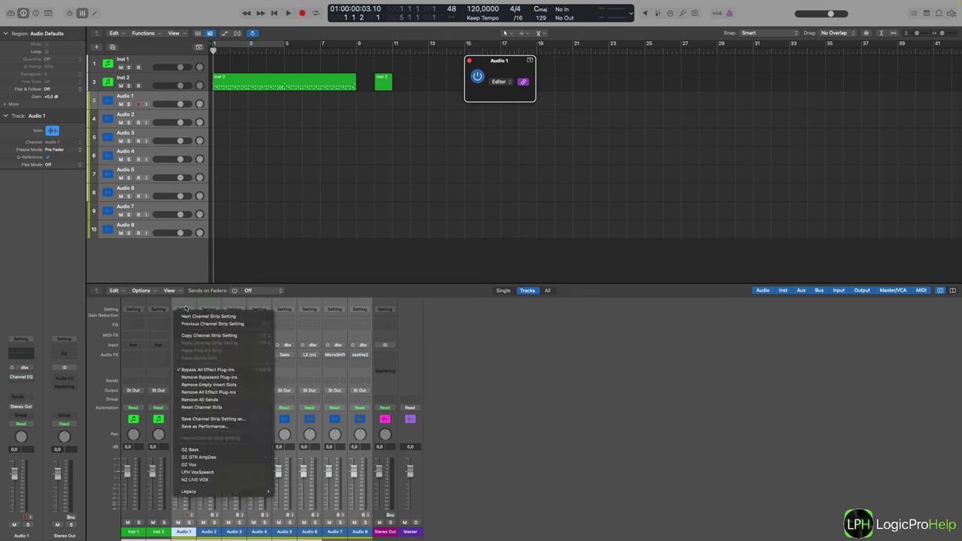
pyautogui.click(201, 392)
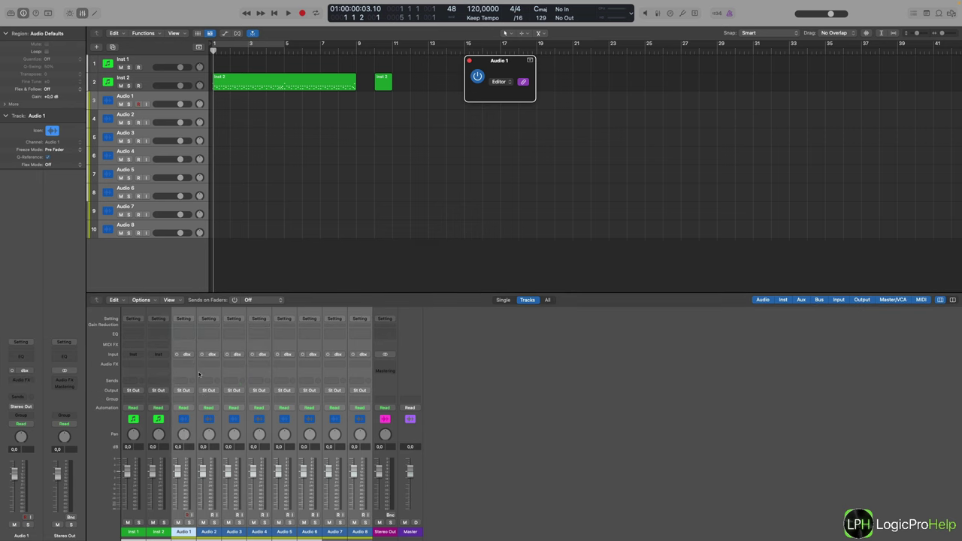
pyautogui.click(186, 336)
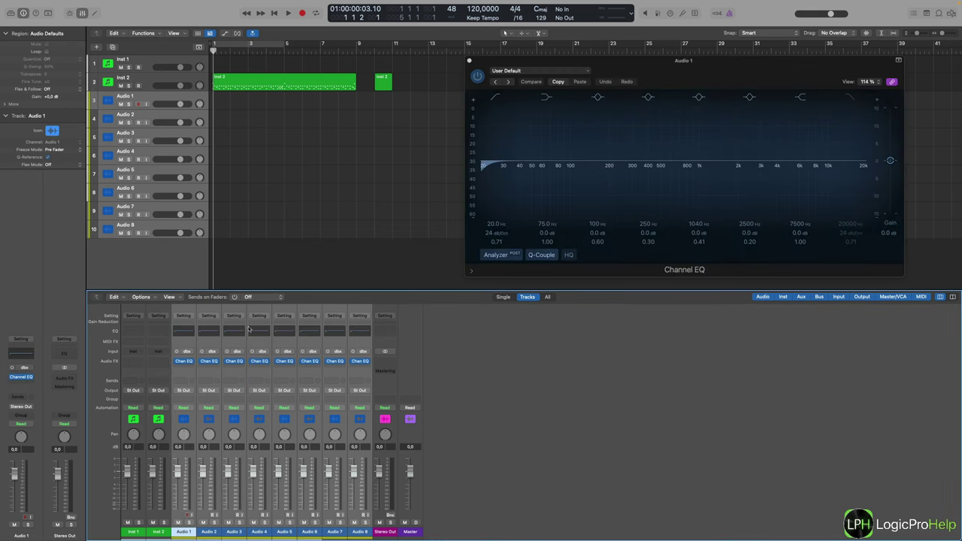
pyautogui.click(184, 325)
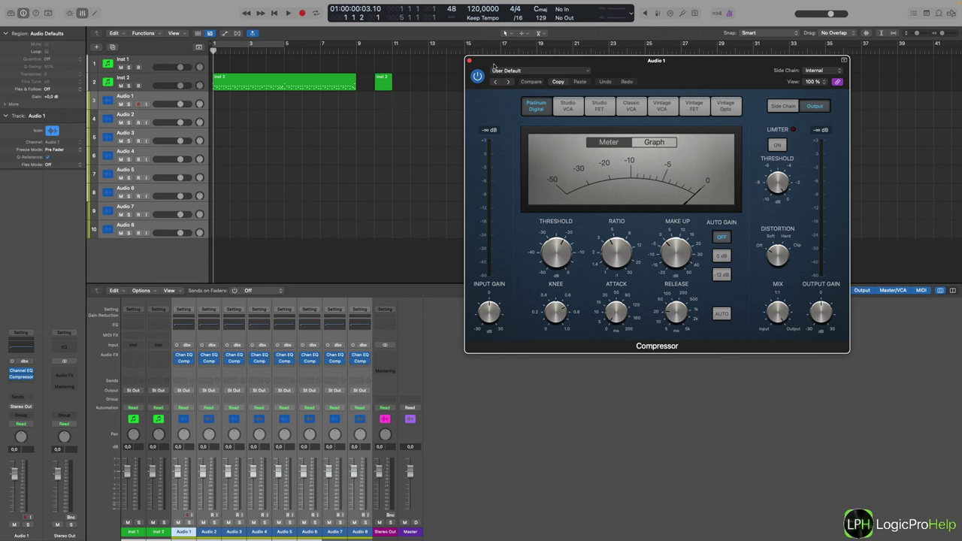
pyautogui.click(470, 61)
# - Open Audio 1's Channel EQ and select tracks Audio 2 through Audio 8 in turn to test the linked window
pyautogui.click(129, 95)
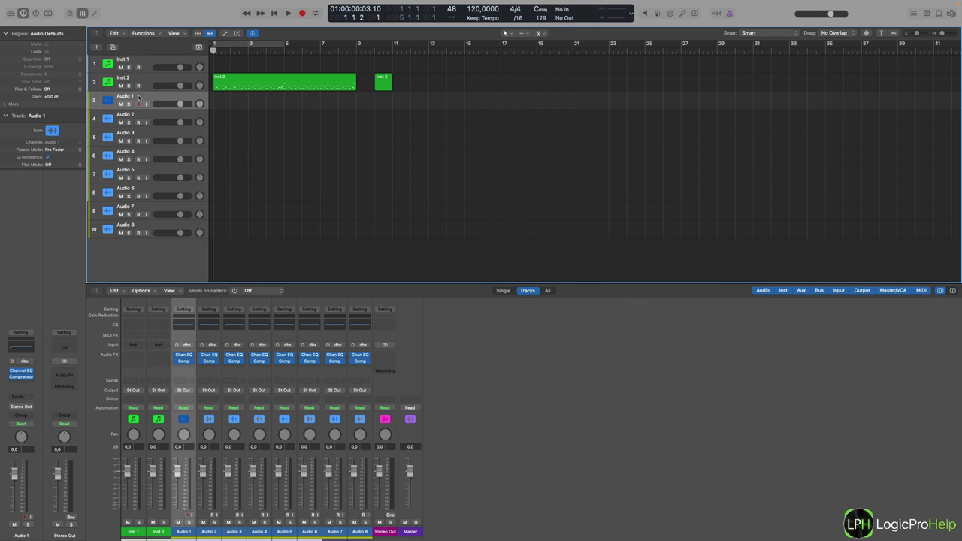
pyautogui.click(184, 355)
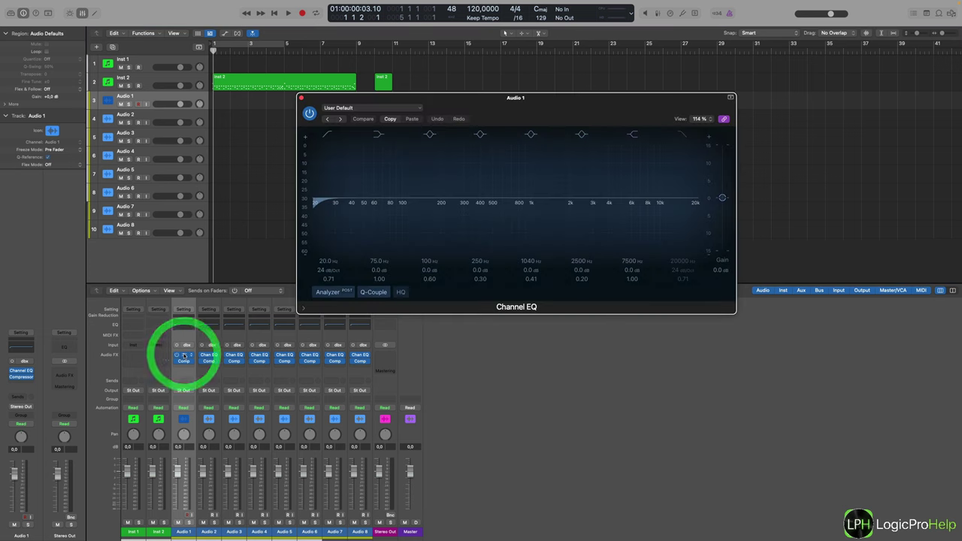
pyautogui.moveTo(505, 102); pyautogui.dragTo(479, 90)
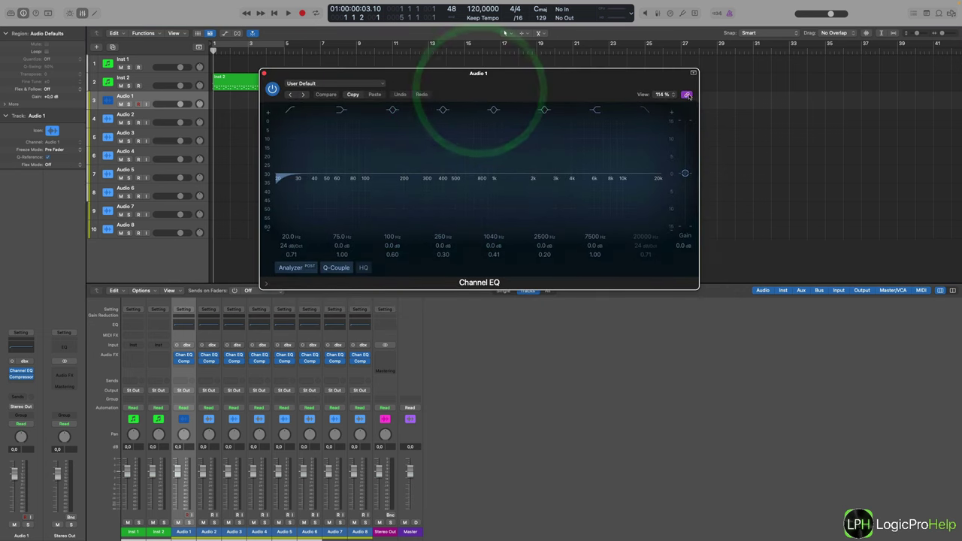
pyautogui.moveTo(601, 73); pyautogui.dragTo(558, 69)
pyautogui.moveTo(425, 83); pyautogui.dragTo(531, 84)
pyautogui.click(149, 115)
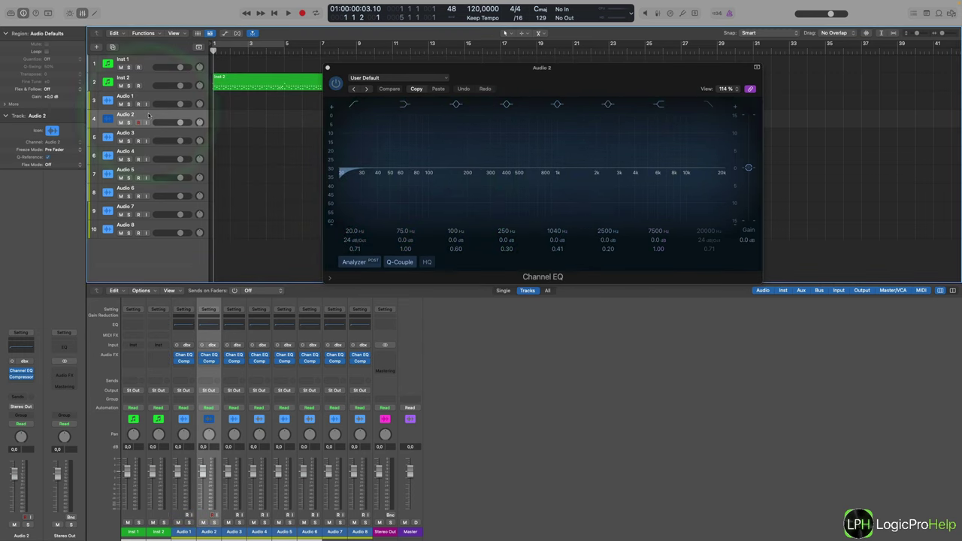
pyautogui.press('Down')
pyautogui.press('Down')
pyautogui.press('Down')
pyautogui.press('Down')
pyautogui.press('Down')
pyautogui.press('Down')
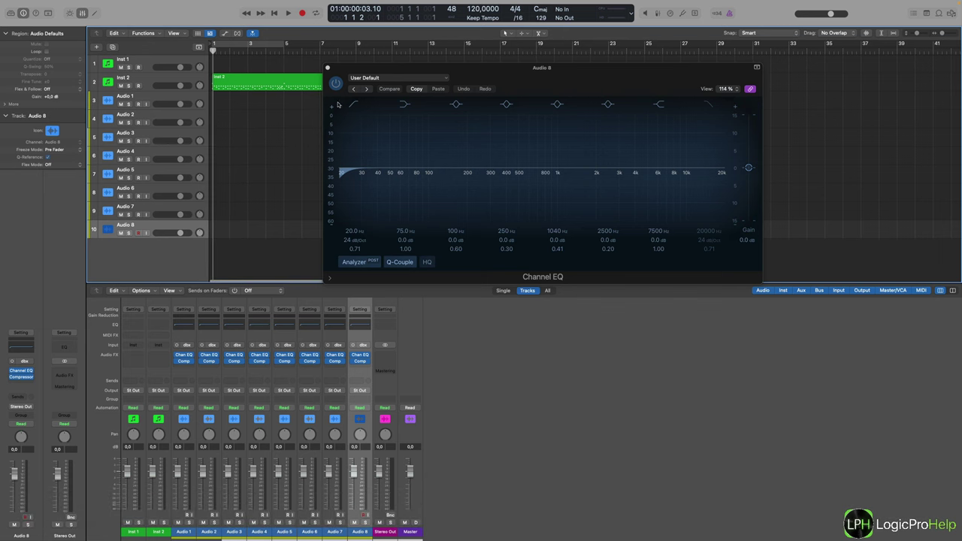
# - In the linked Channel EQ, boost Audio 8 by 7.2 dB at 1060 Hz, cut Audio 7's mids, and set Audio 5's low cut to 650 Hz
pyautogui.moveTo(561, 170); pyautogui.dragTo(565, 142)
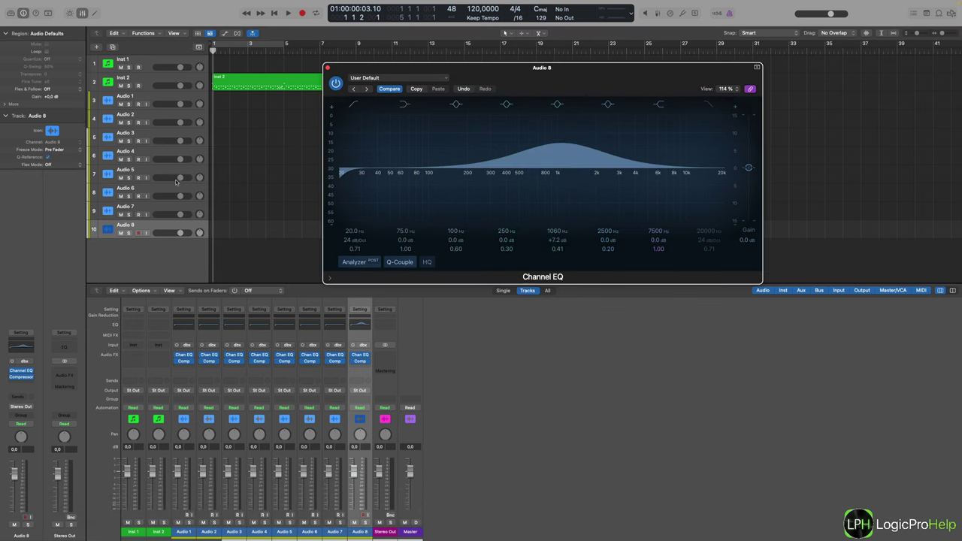
pyautogui.click(149, 207)
pyautogui.moveTo(481, 170); pyautogui.dragTo(481, 204)
pyautogui.click(146, 175)
pyautogui.moveTo(347, 188); pyautogui.dragTo(557, 202)
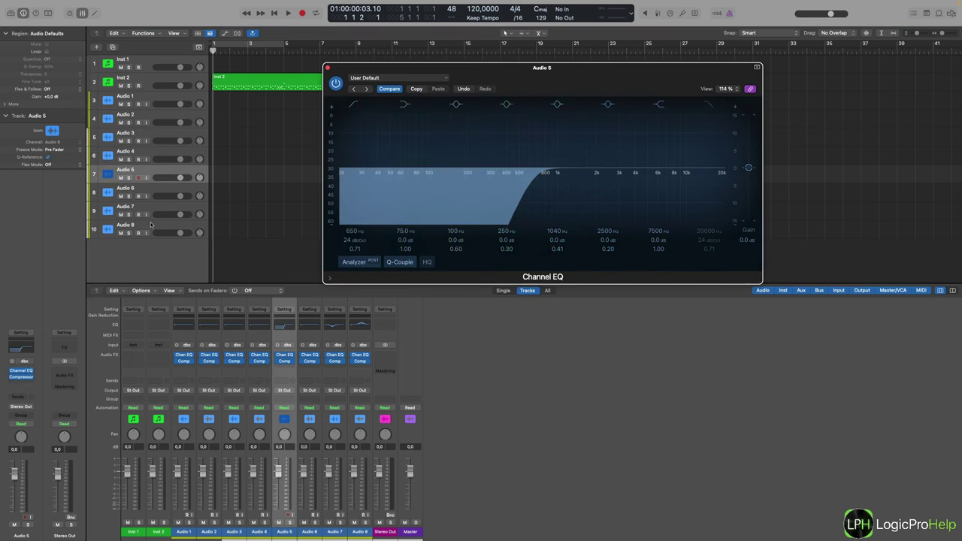
# - Step back and forth through tracks Audio 1 to Audio 8 to compare their EQ curves in the linked window
pyautogui.press('Down')
pyautogui.press('Down')
pyautogui.press('Down')
pyautogui.press('Up')
pyautogui.press('Up')
pyautogui.press('Up')
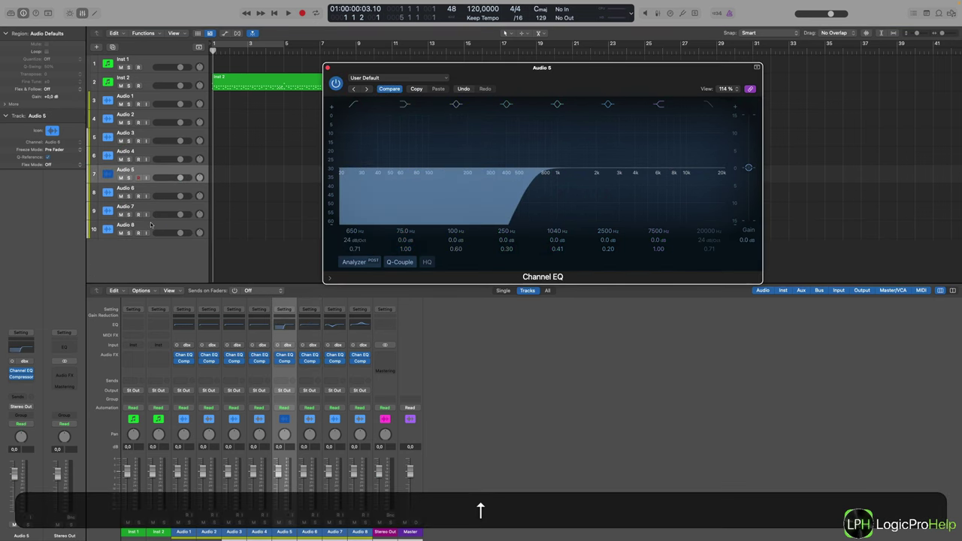
pyautogui.press('Up')
pyautogui.press('Up')
pyautogui.press('Up')
pyautogui.press('Up')
pyautogui.press('Down')
pyautogui.press('Down')
pyautogui.press('Down')
pyautogui.press('Down')
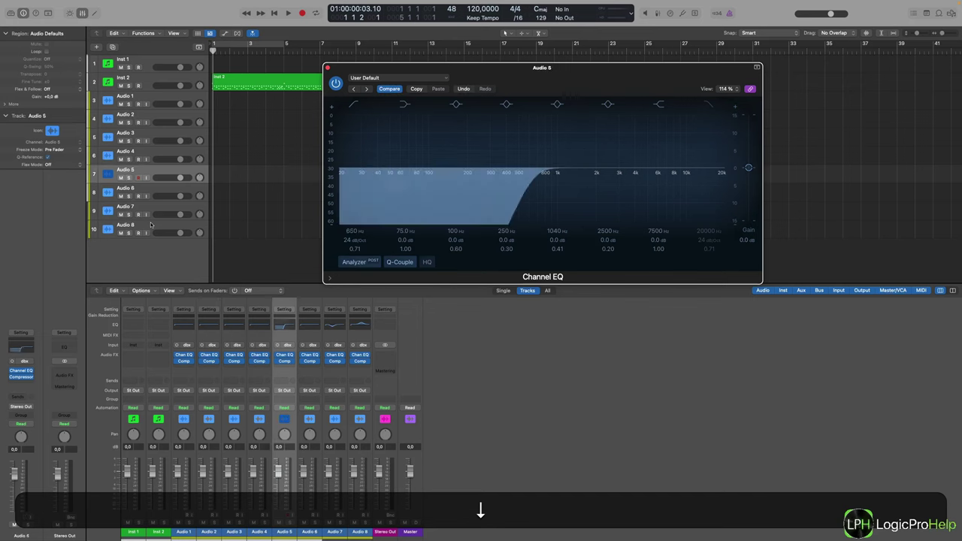
pyautogui.press('Down')
pyautogui.press('Down')
pyautogui.press('Down')
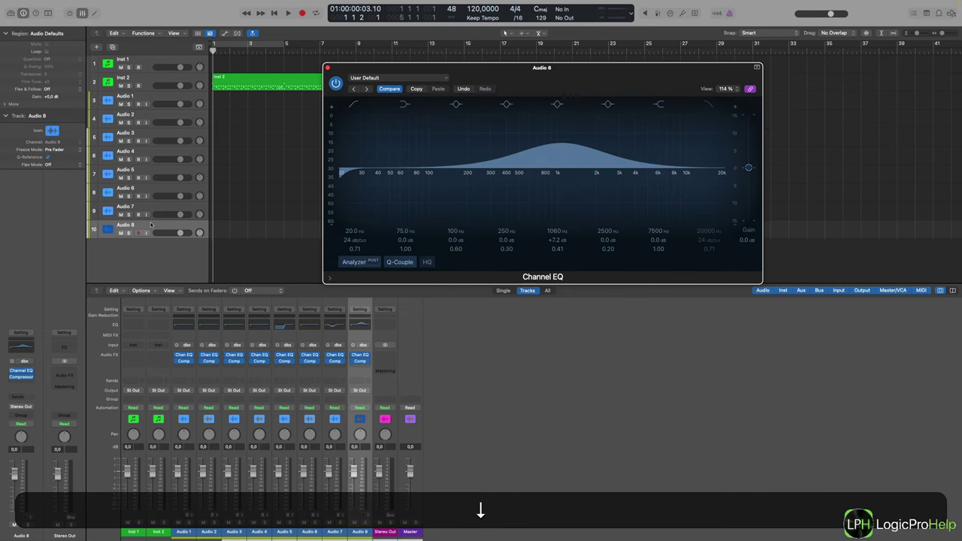
# - Set the threshold of Audio 1's Compressor to -13.5 dB and test its linked window by selecting Audio 7, Audio 6 and Audio 8
pyautogui.click(185, 360)
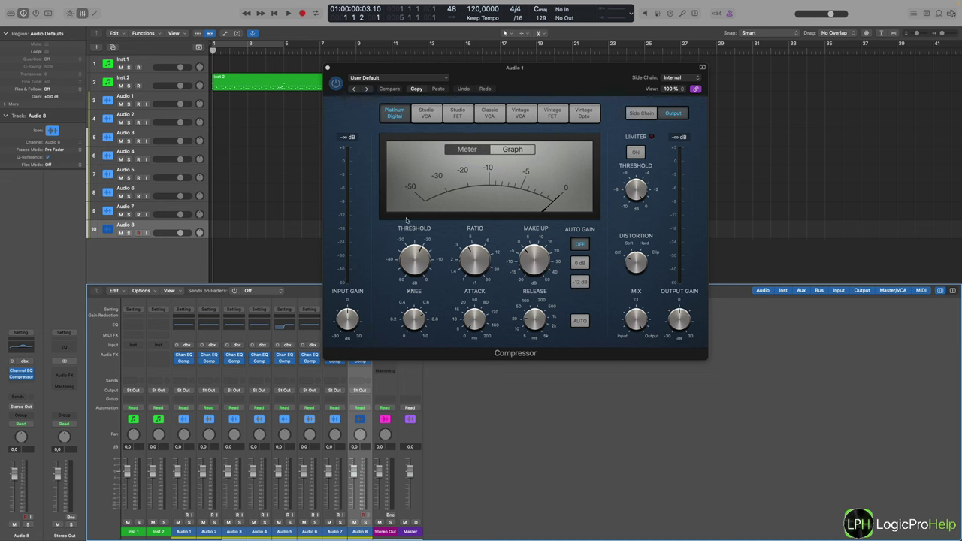
pyautogui.click(414, 260)
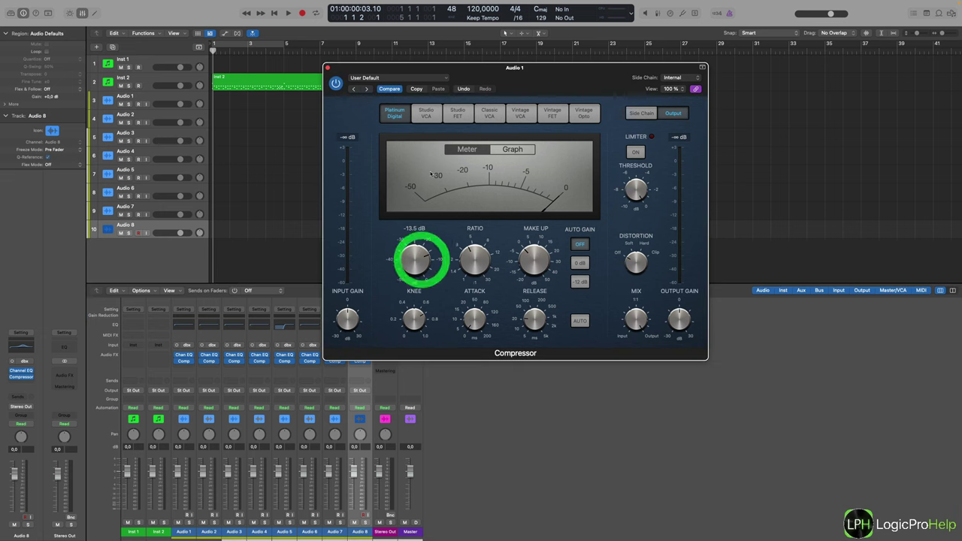
pyautogui.click(426, 113)
pyautogui.press('Up')
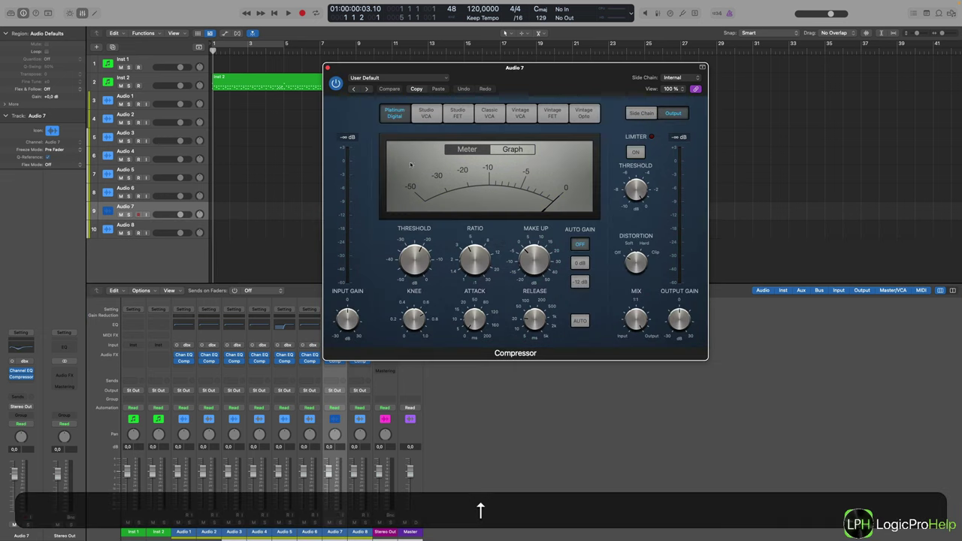
pyautogui.click(462, 111)
pyautogui.press('Up')
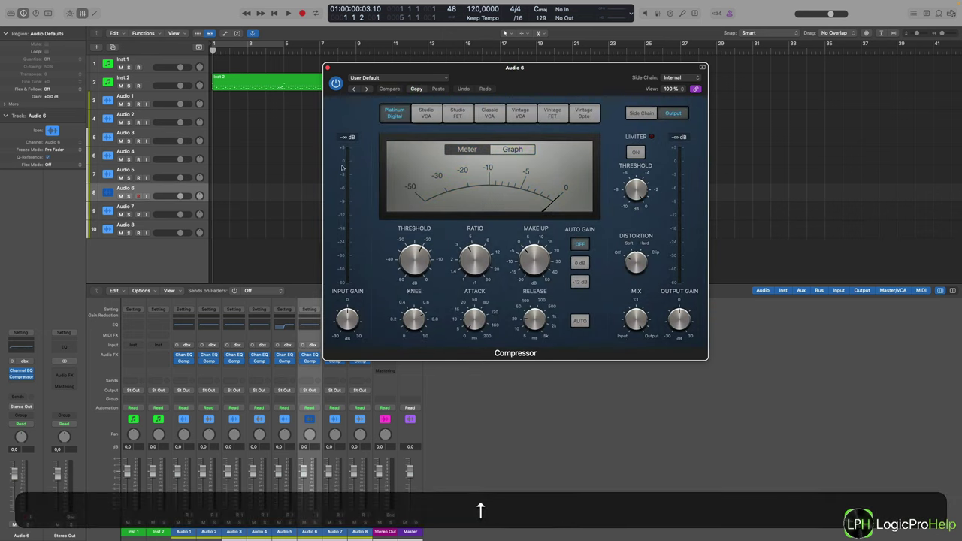
pyautogui.click(520, 113)
pyautogui.press('Down')
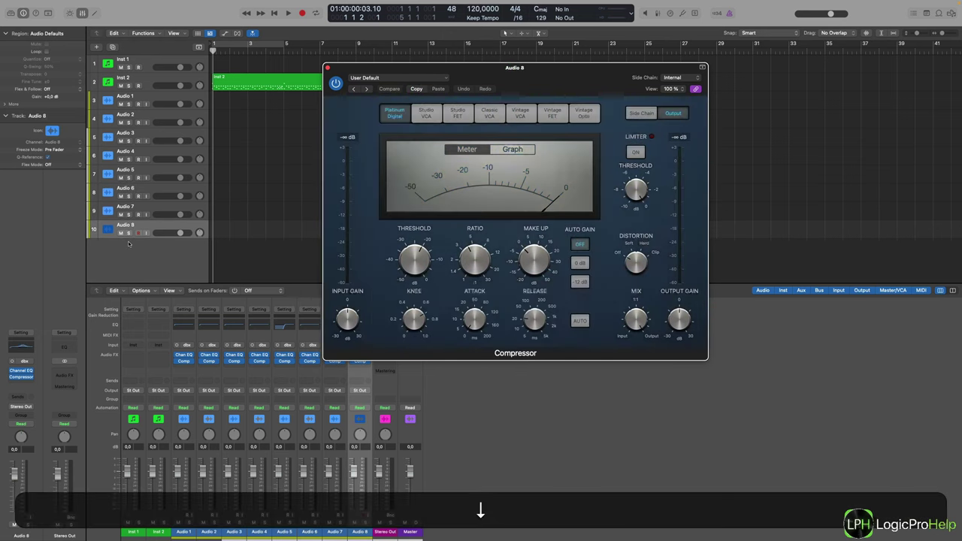
pyautogui.press('Down')
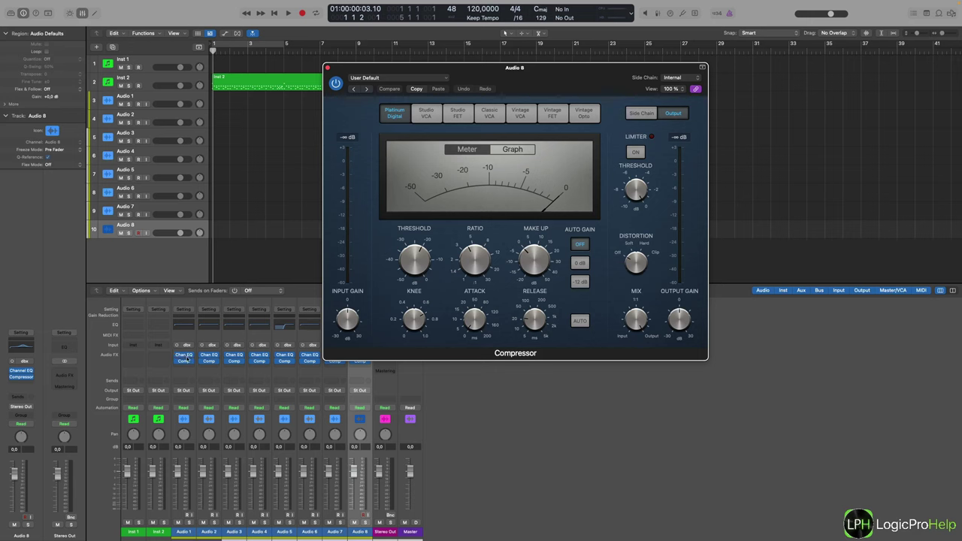
# - Reopen Audio 1's Channel EQ, select Inst 1 to test the linked window, and close the window
pyautogui.click(184, 355)
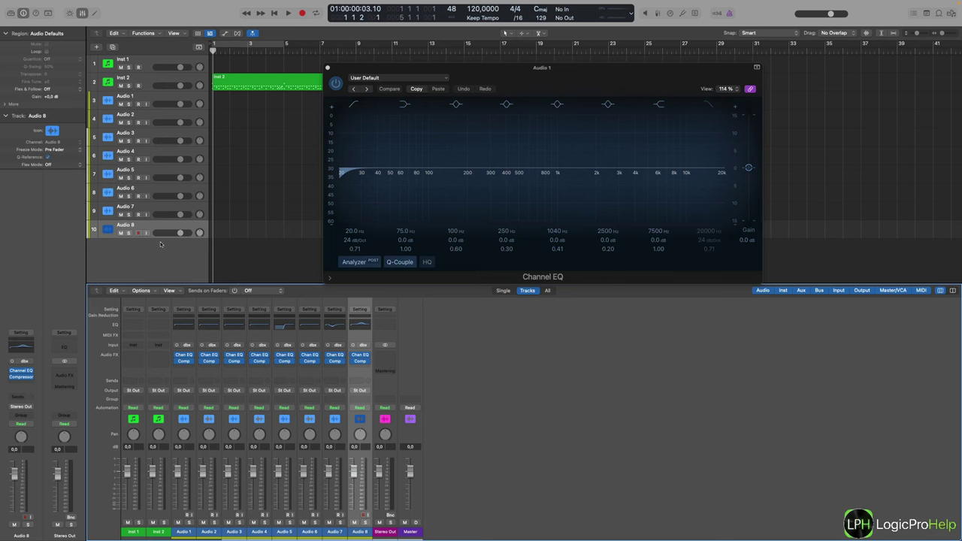
pyautogui.click(143, 66)
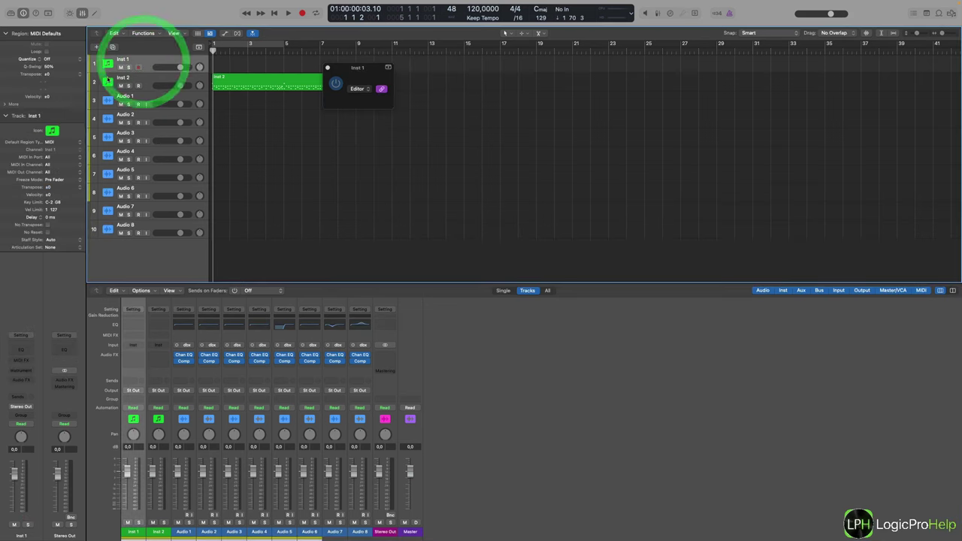
pyautogui.click(328, 69)
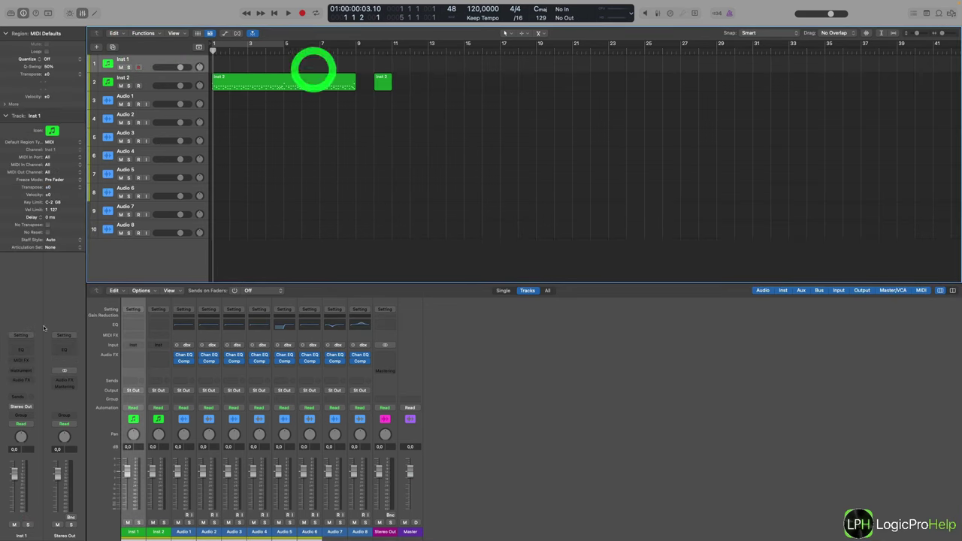
# - Load Studio Strings on the Inst 1 track and Drum Kit Designer on the Inst 2 track
pyautogui.click(23, 369)
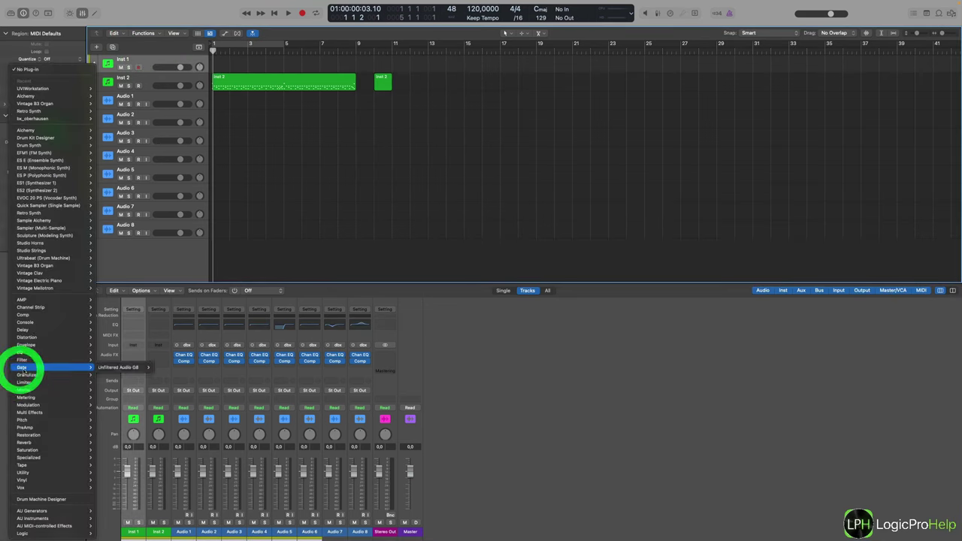
pyautogui.click(30, 251)
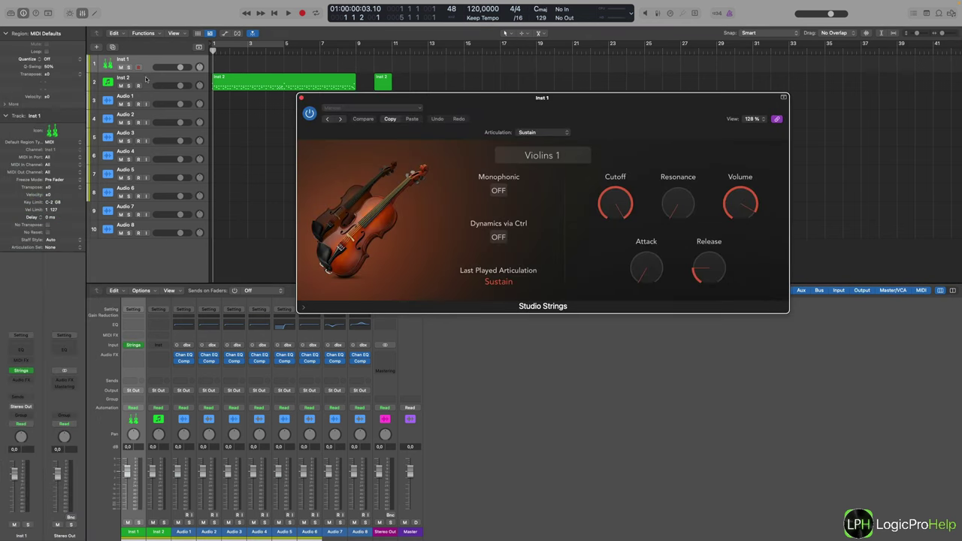
pyautogui.click(143, 78)
pyautogui.click(21, 369)
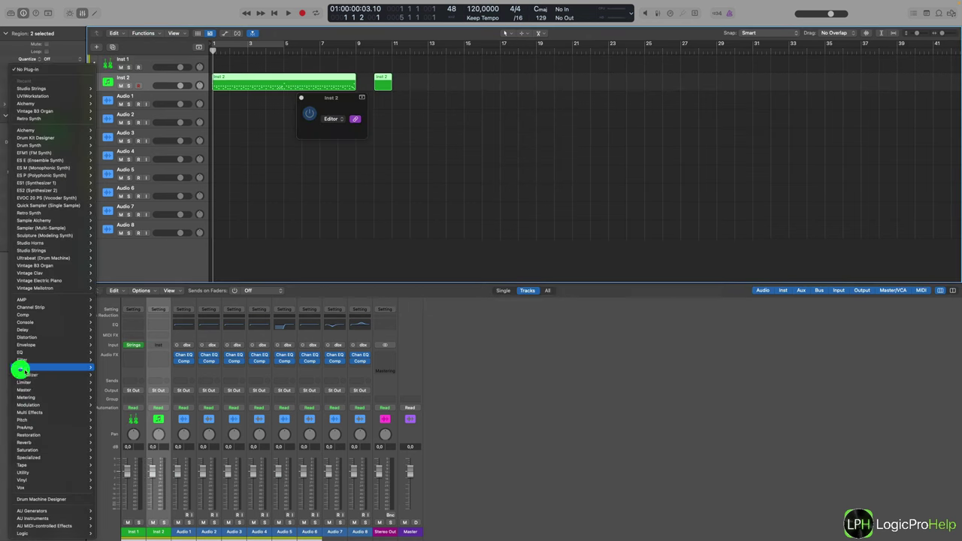
pyautogui.click(34, 139)
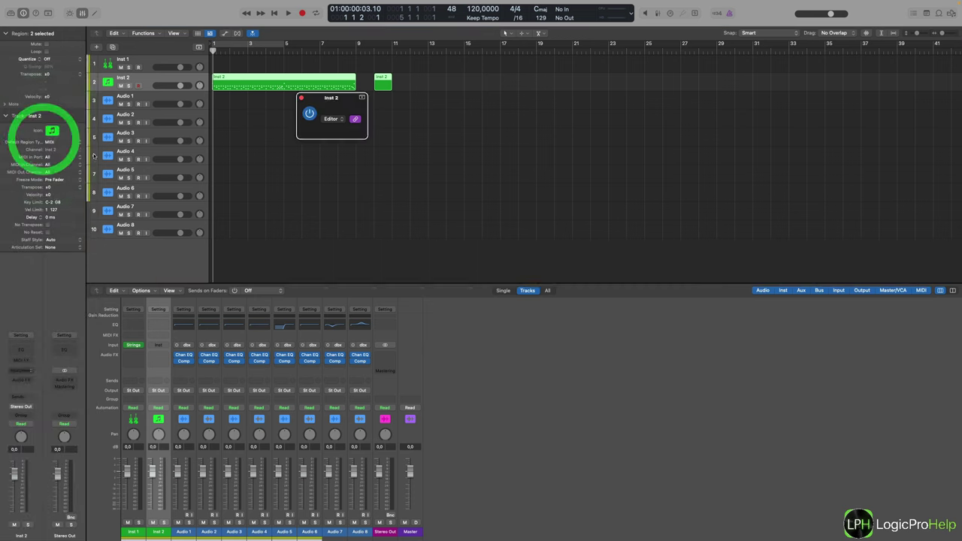
pyautogui.moveTo(336, 104); pyautogui.dragTo(454, 103)
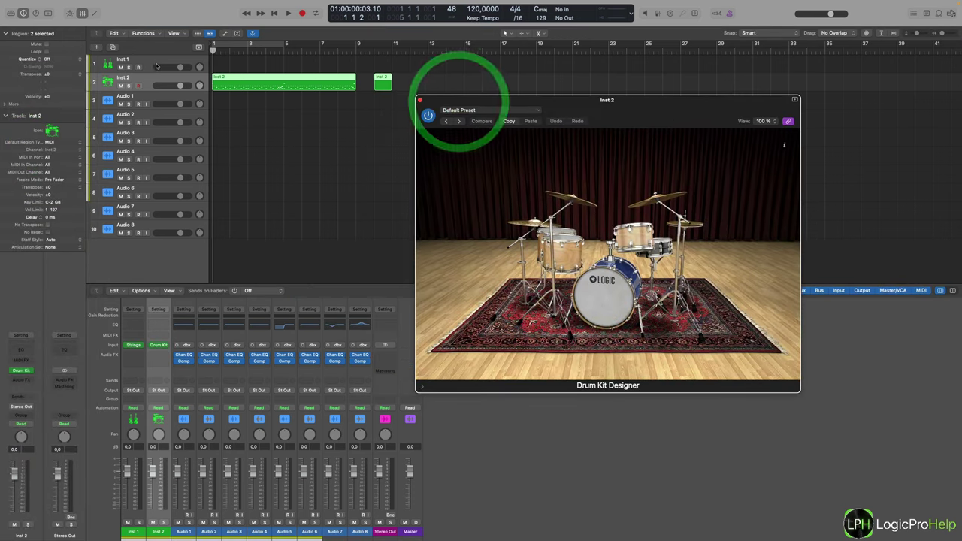
# - Alternate between the Inst 1 and Inst 2 tracks to test the linked instrument window
pyautogui.press('Up')
pyautogui.press('Down')
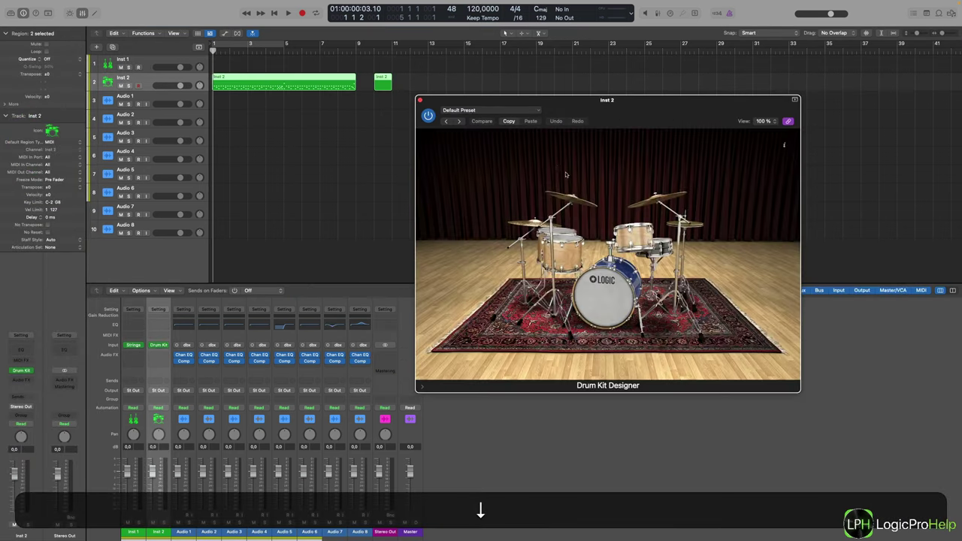
pyautogui.press('Up')
pyautogui.press('Down')
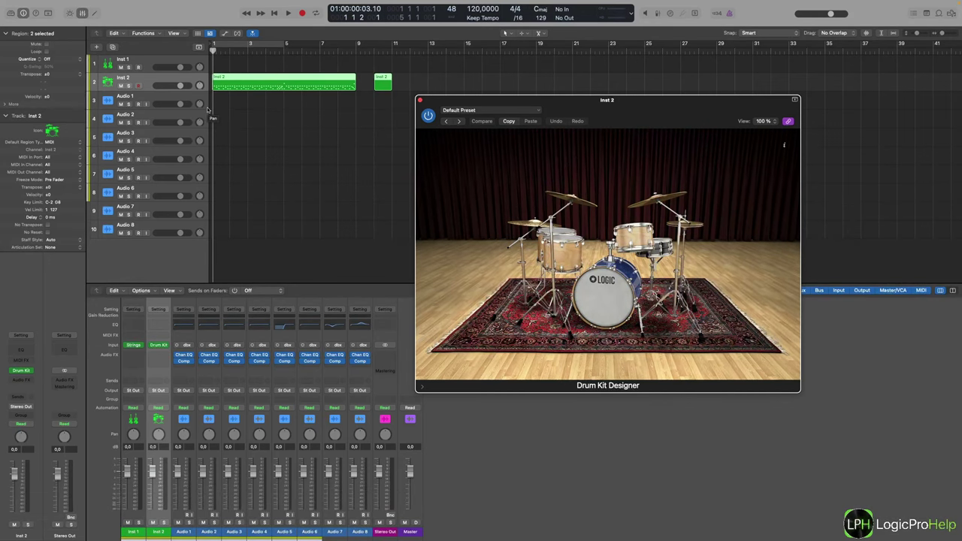
pyautogui.moveTo(739, 115); pyautogui.dragTo(679, 101)
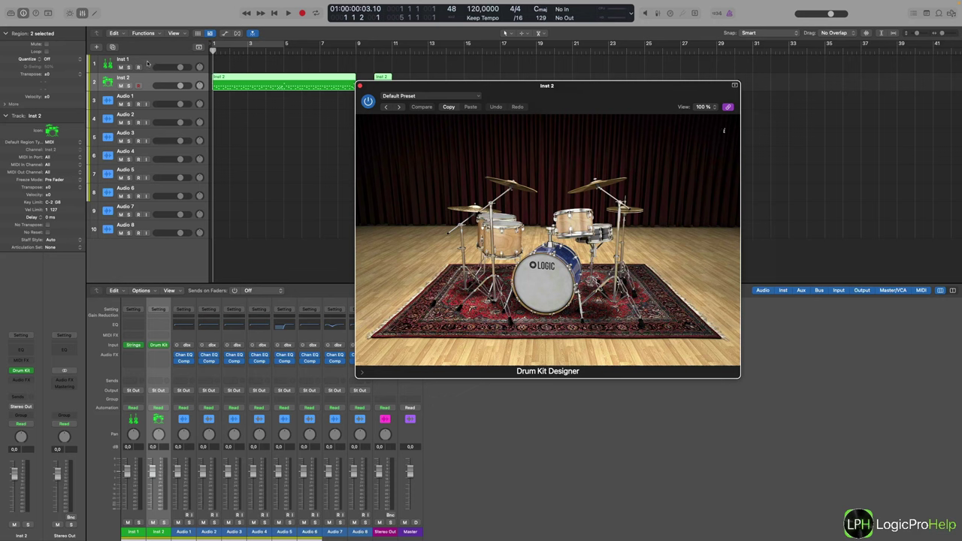
pyautogui.click(145, 64)
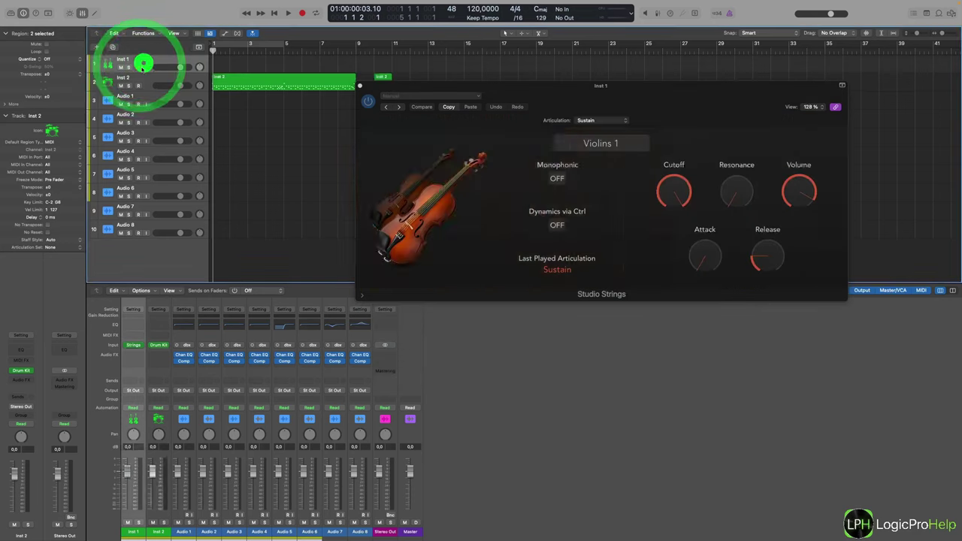
pyautogui.press('Down')
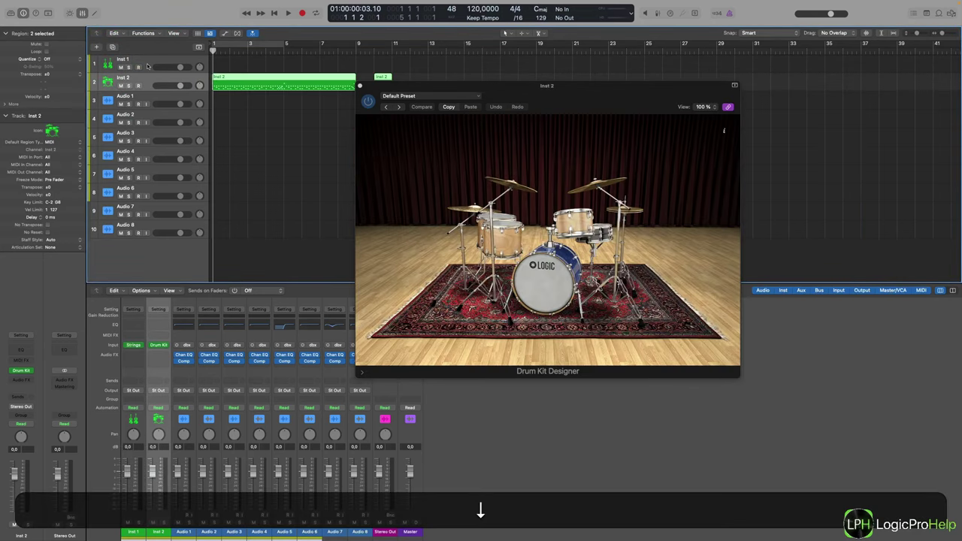
# - Reopen Drum Kit Designer on the Inst 2 track and turn off Link mode in its plug-in window
pyautogui.click(137, 84)
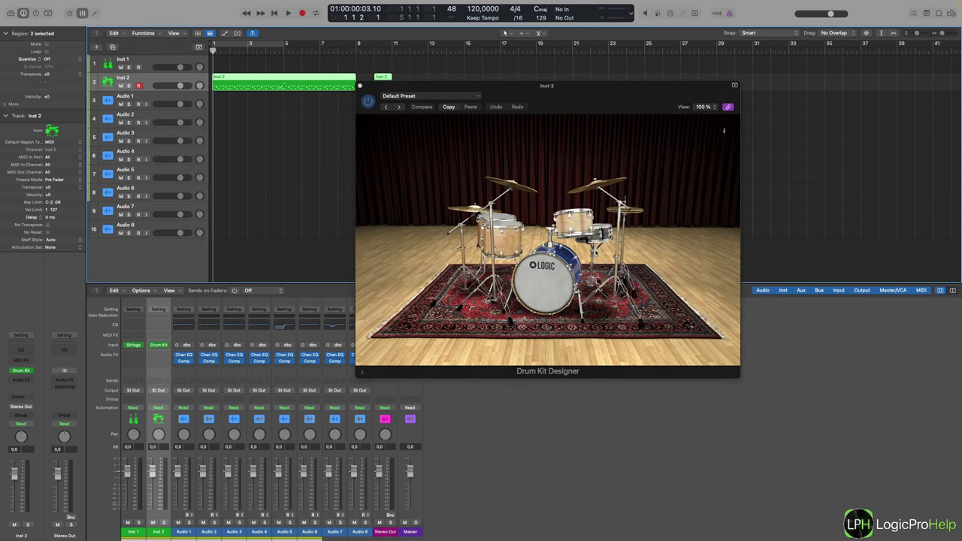
pyautogui.click(21, 371)
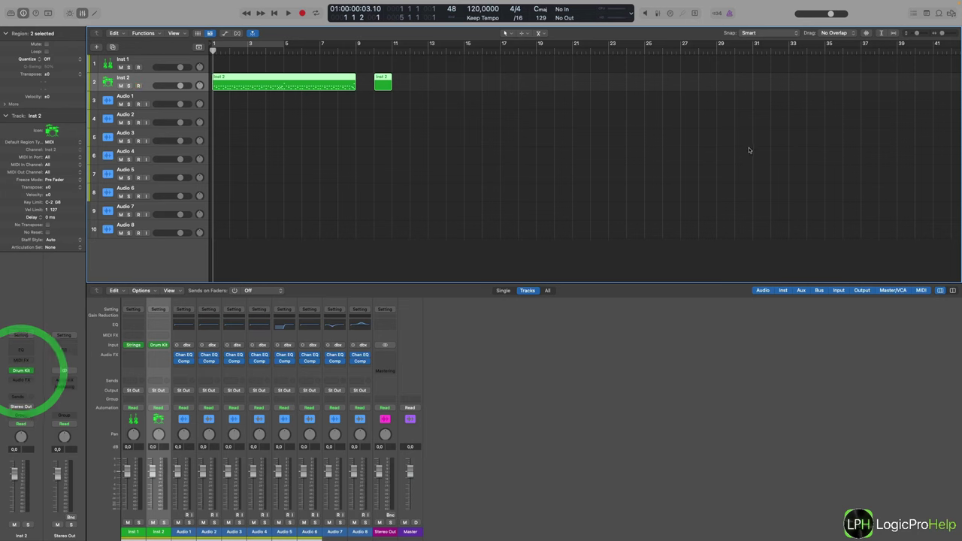
pyautogui.click(23, 370)
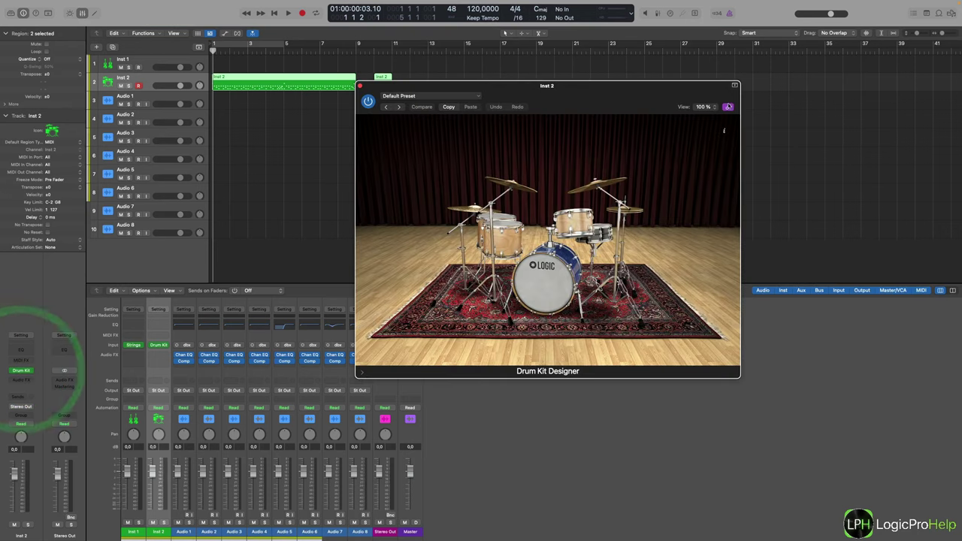
pyautogui.click(729, 108)
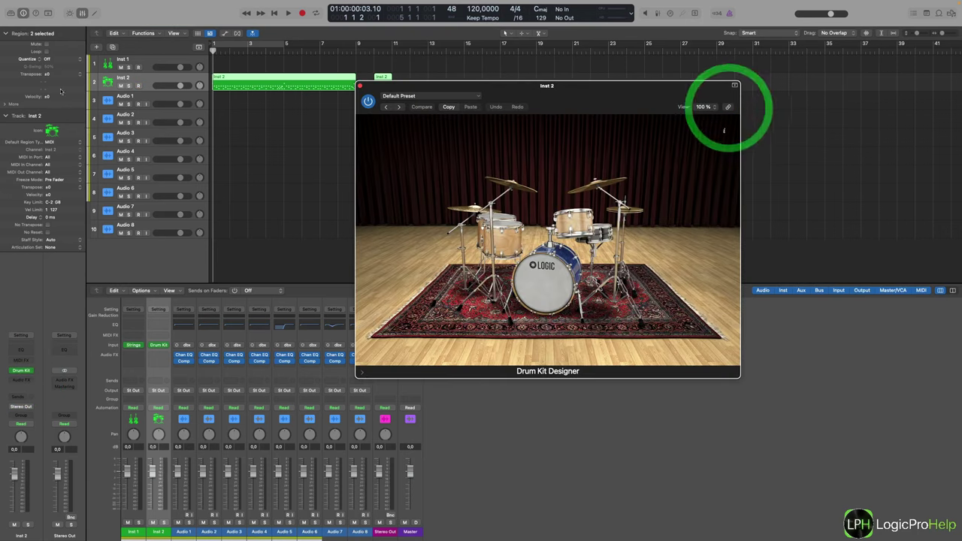
# - Open Studio Strings on the Inst 1 track in a second window and move the two instrument windows apart
pyautogui.click(135, 64)
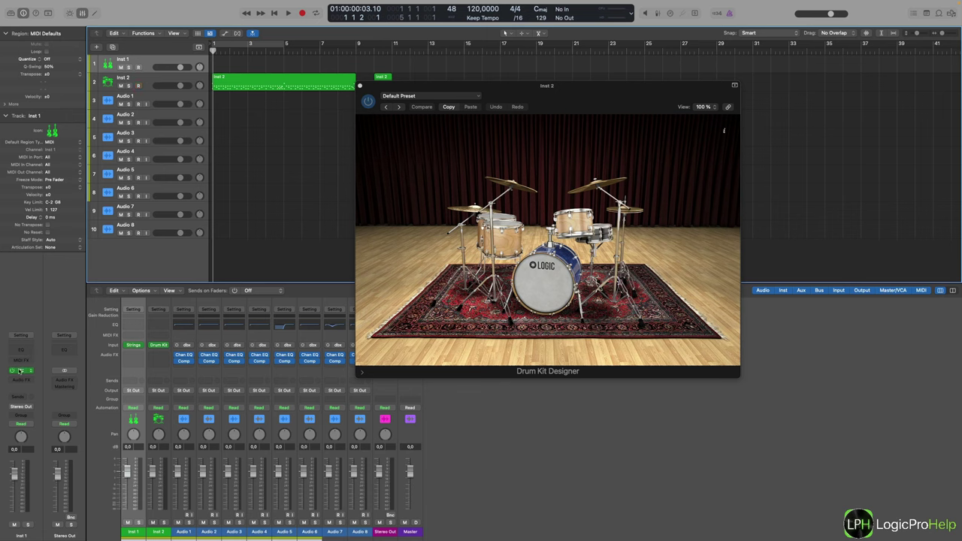
pyautogui.click(20, 370)
pyautogui.moveTo(560, 110); pyautogui.dragTo(670, 93)
pyautogui.moveTo(420, 182); pyautogui.dragTo(694, 283)
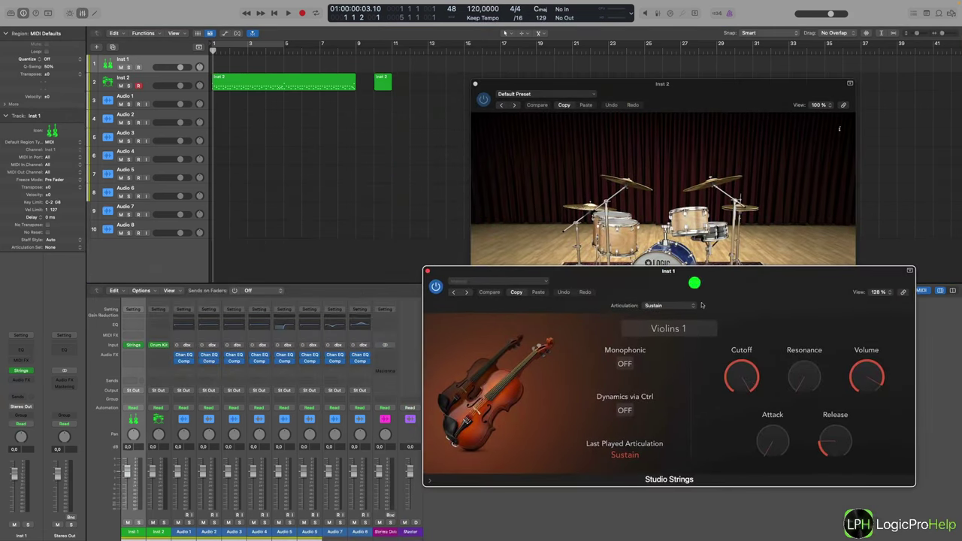
# - Bring the unlinked Drum Kit Designer and Studio Strings windows forward in turn, and close both
pyautogui.click(692, 109)
pyautogui.click(868, 275)
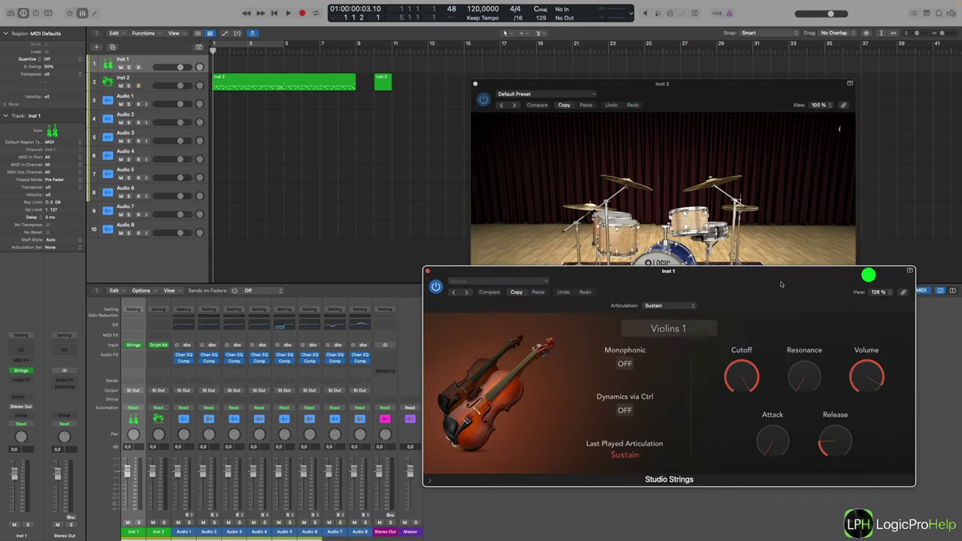
pyautogui.keyDown('shift'); pyautogui.click(476, 84); pyautogui.keyUp('shift')
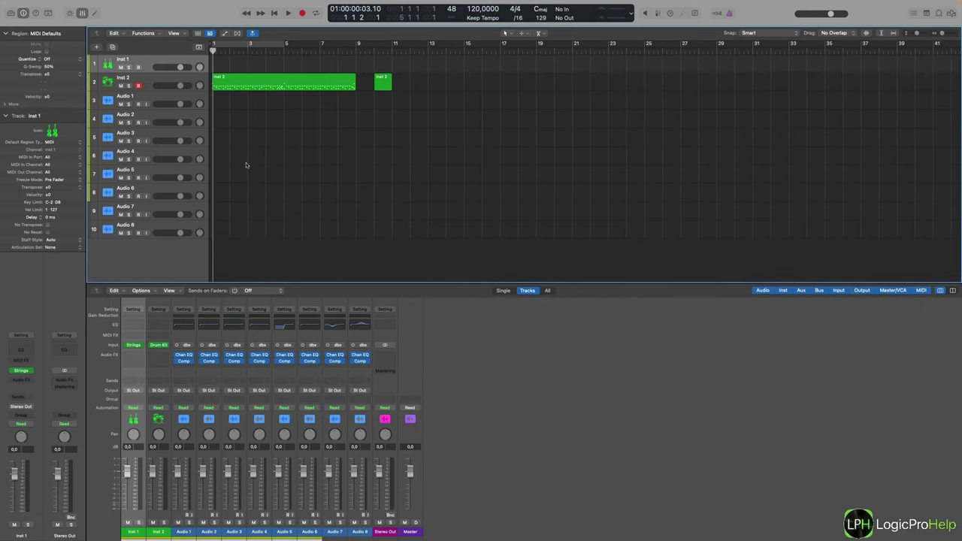
# - Reopen Studio Strings on Inst 1 with Link mode on and alternate between Inst 2 and Inst 1 to test it
pyautogui.click(21, 370)
pyautogui.click(903, 291)
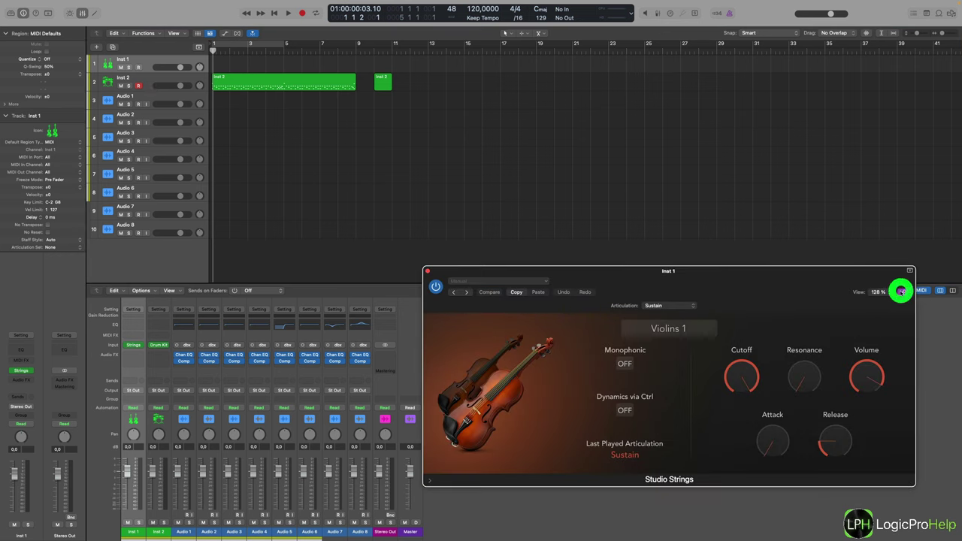
pyautogui.click(150, 79)
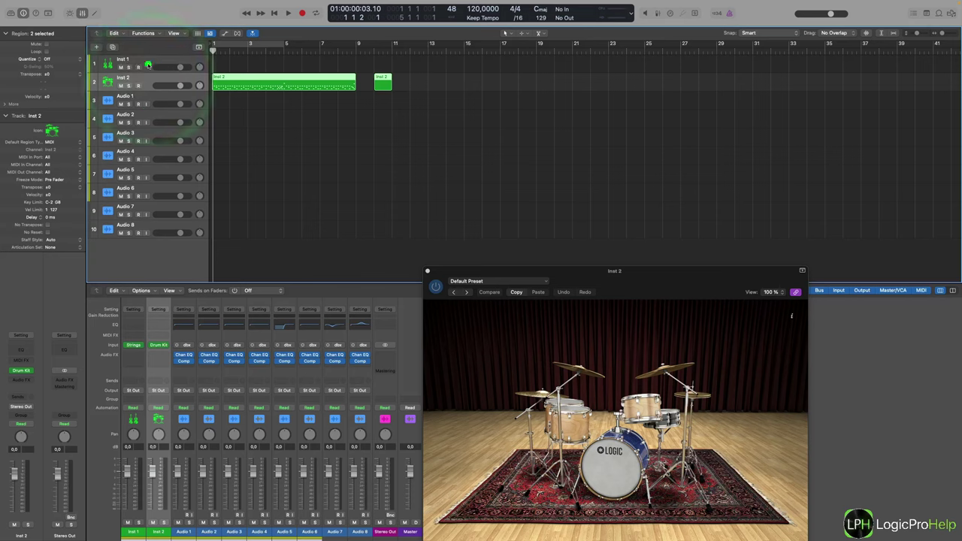
pyautogui.click(143, 64)
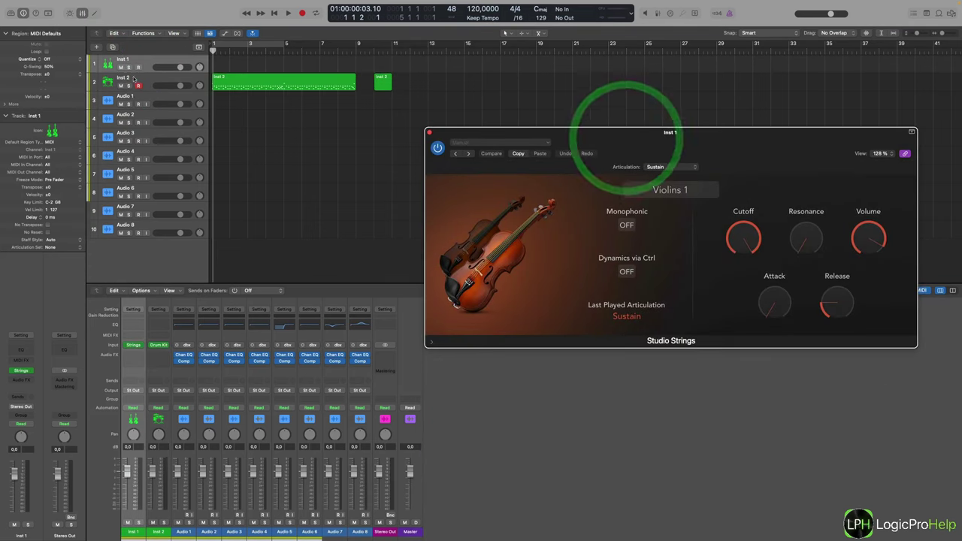
pyautogui.click(135, 79)
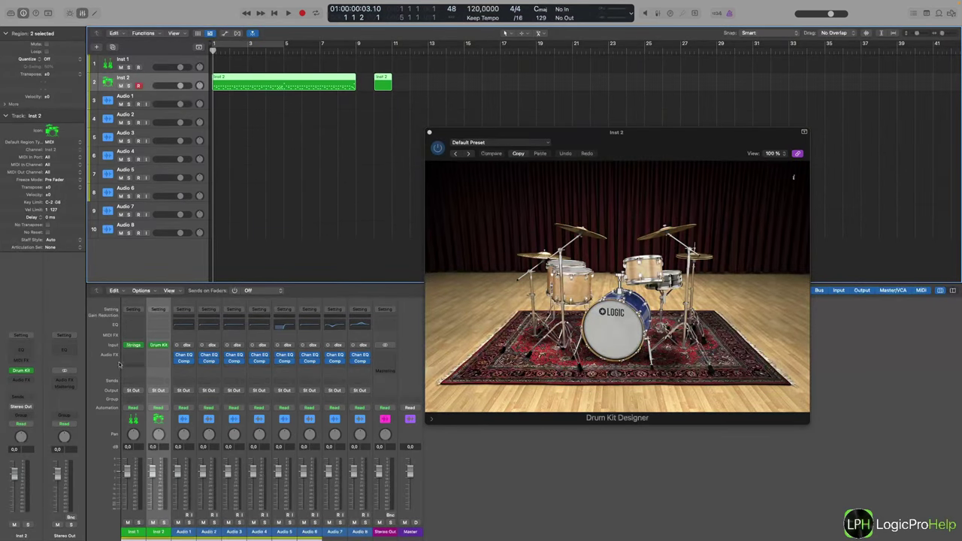
# - Open Audio 1's Channel EQ in the linked window and select Audio 2 through Audio 8 in turn to test it
pyautogui.click(183, 533)
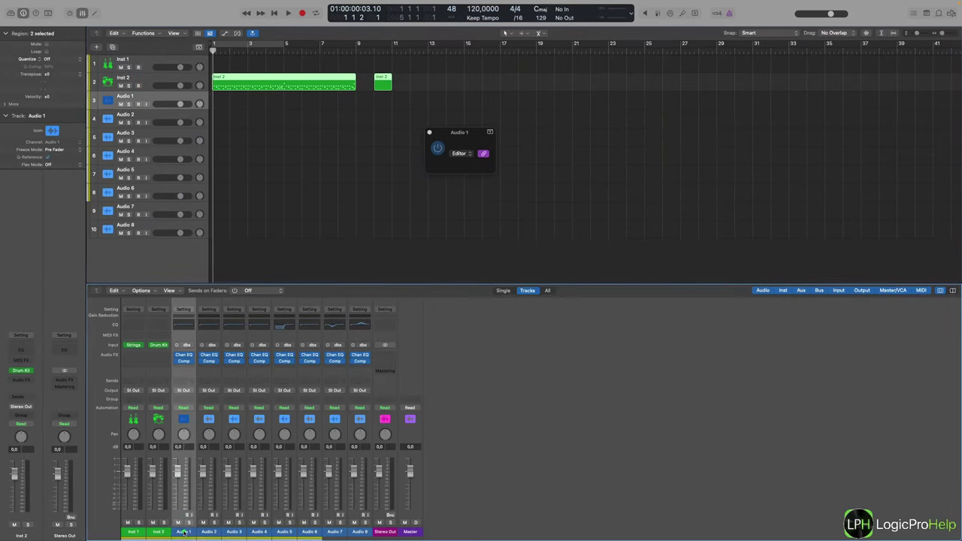
pyautogui.click(184, 356)
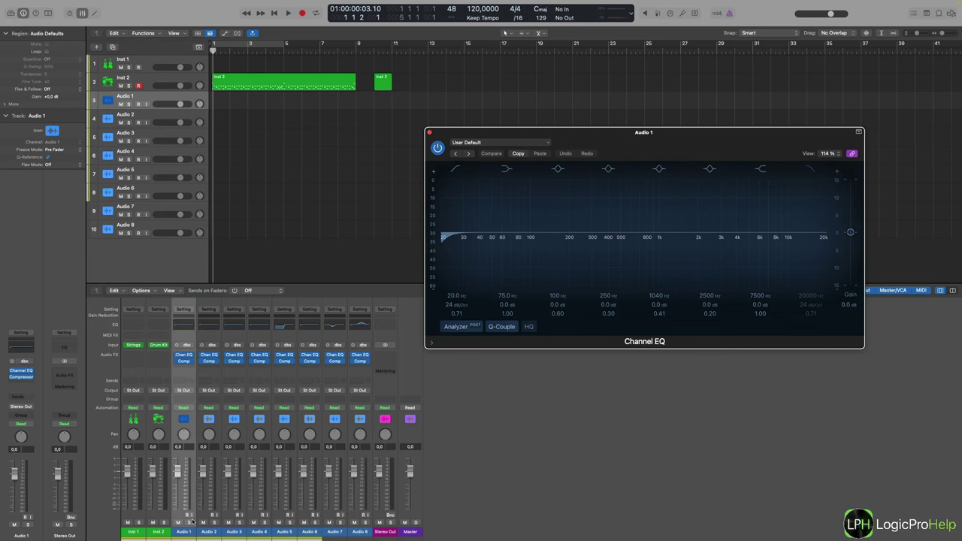
pyautogui.click(210, 532)
pyautogui.click(233, 532)
pyautogui.click(260, 532)
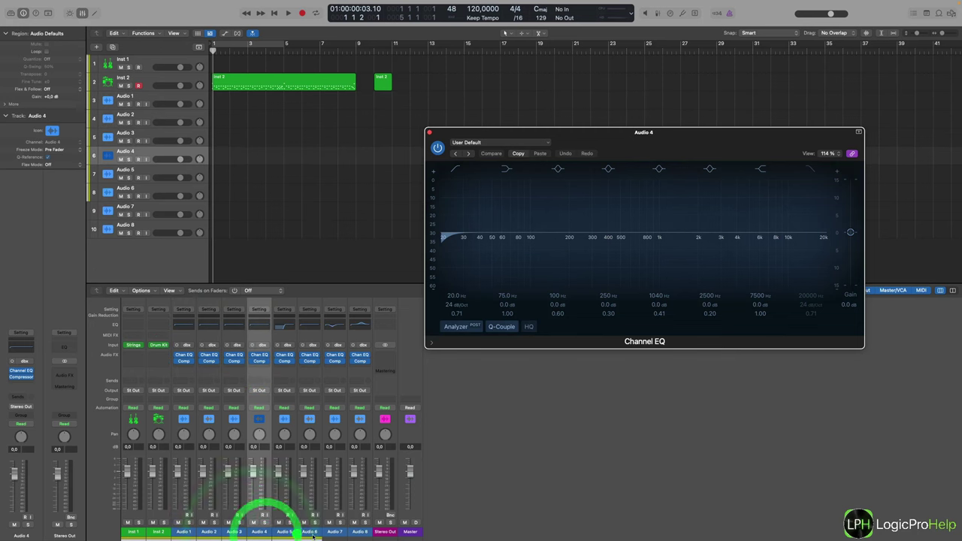
pyautogui.click(287, 533)
pyautogui.click(319, 532)
pyautogui.click(334, 532)
pyautogui.click(360, 532)
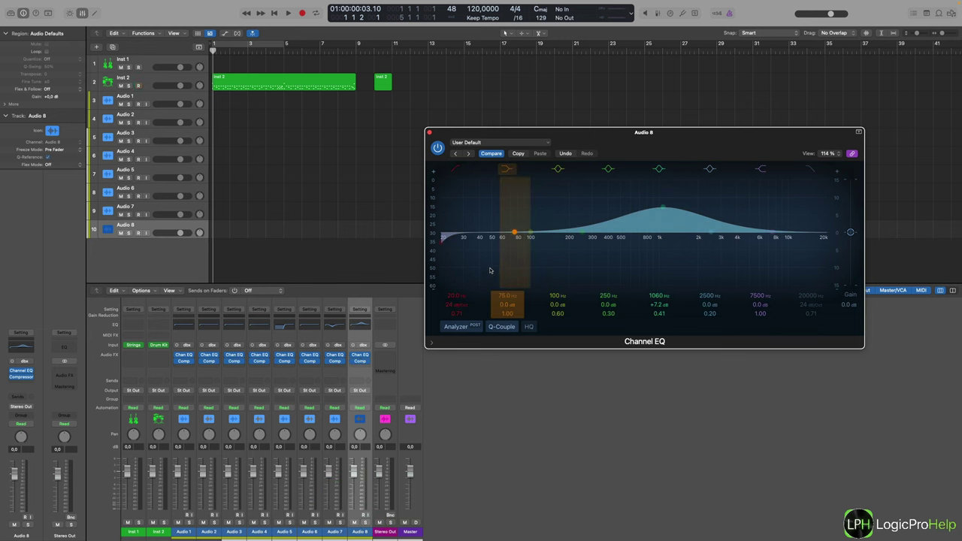
# - Show Audio 4's Compressor, the Channel EQs of Audio 5, 7 and 8, and Audio 1's Compressor in the repositioned linked window
pyautogui.moveTo(691, 146); pyautogui.dragTo(602, 128)
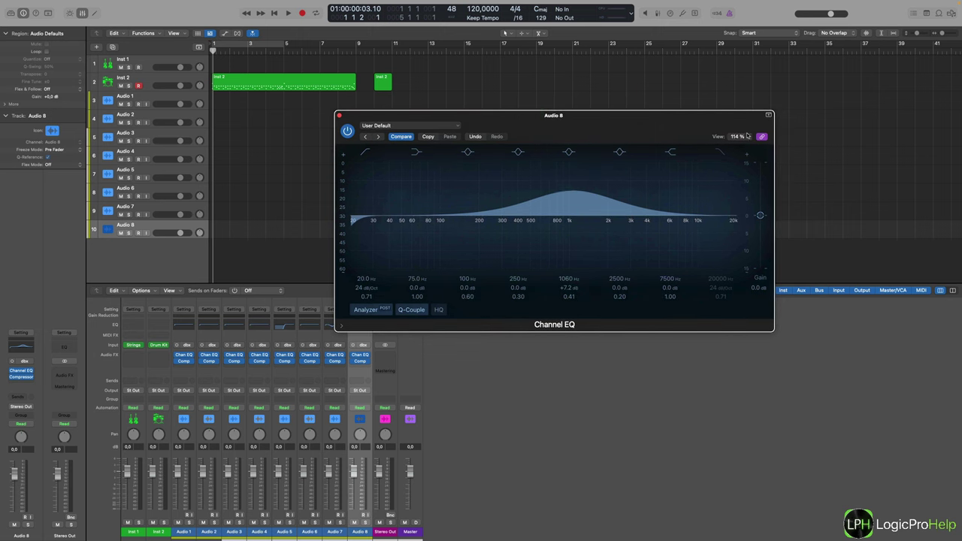
pyautogui.moveTo(665, 118); pyautogui.dragTo(740, 98)
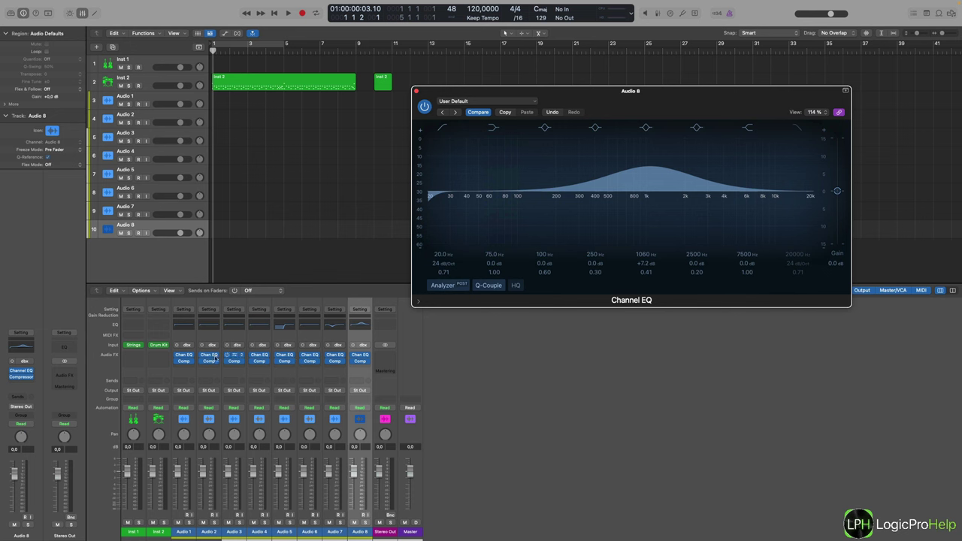
pyautogui.click(259, 360)
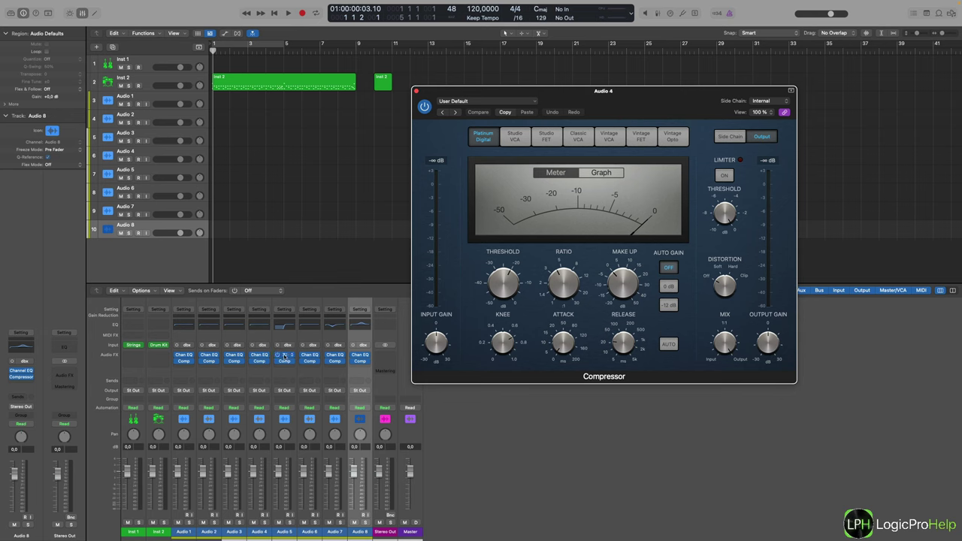
pyautogui.click(284, 354)
pyautogui.click(335, 357)
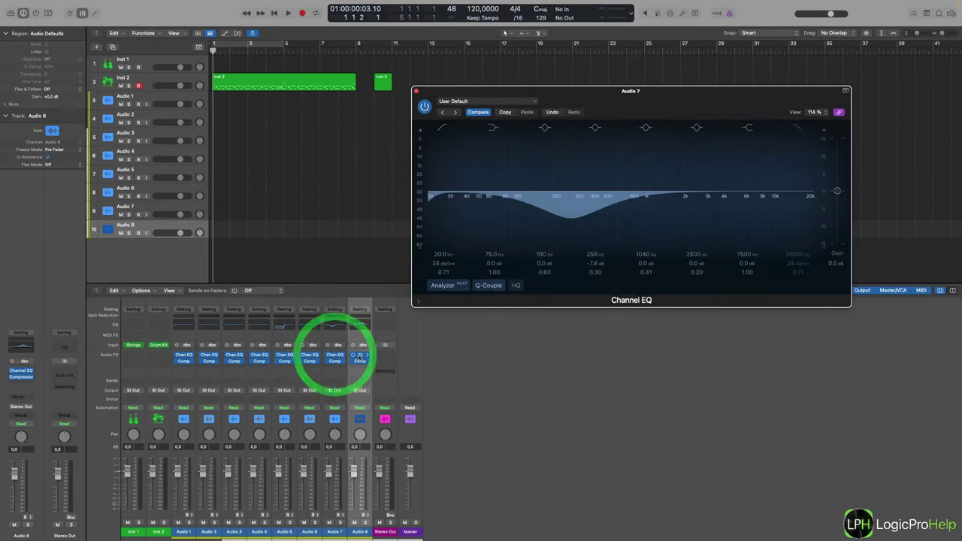
pyautogui.click(360, 357)
pyautogui.click(185, 362)
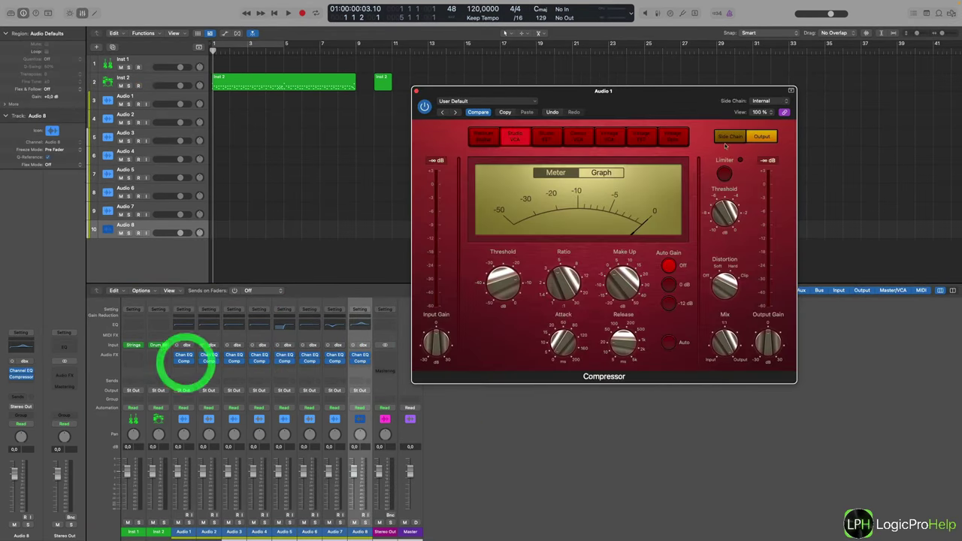
# - Reposition the linked window and view Audio 3's Channel EQ, Audio 6's Compressor, Audio 7's Channel EQ, both Audio 8 plug-ins and Audio 2's Compressor
pyautogui.moveTo(631, 112); pyautogui.dragTo(731, 72)
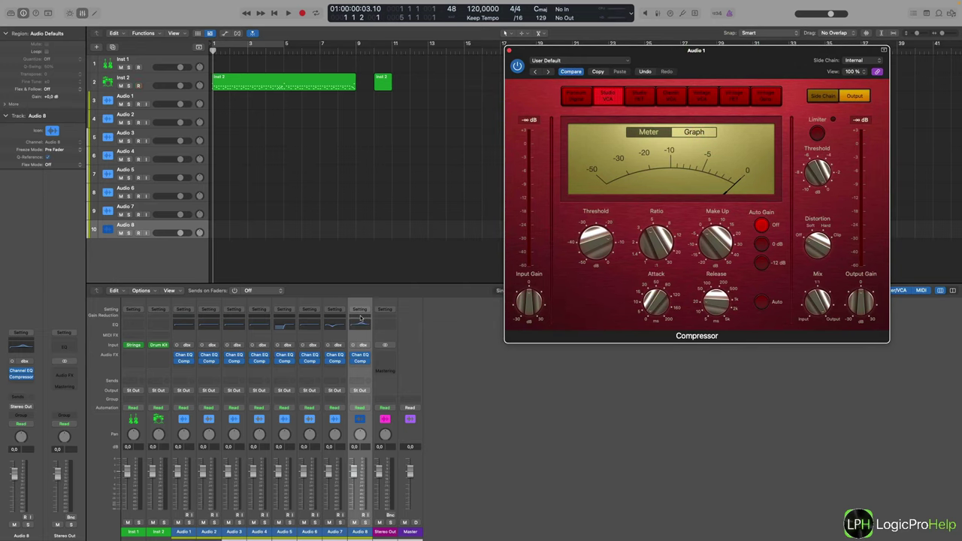
pyautogui.click(234, 356)
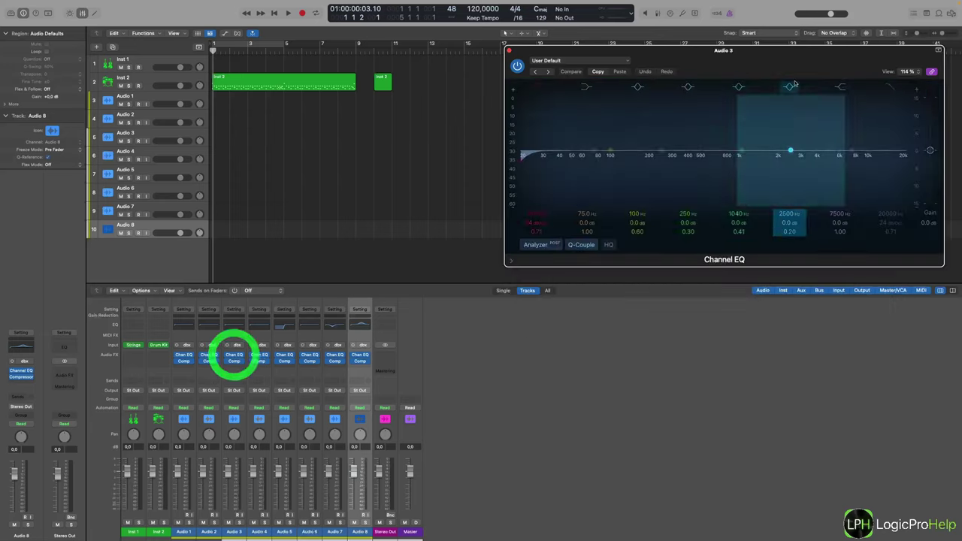
pyautogui.click(308, 362)
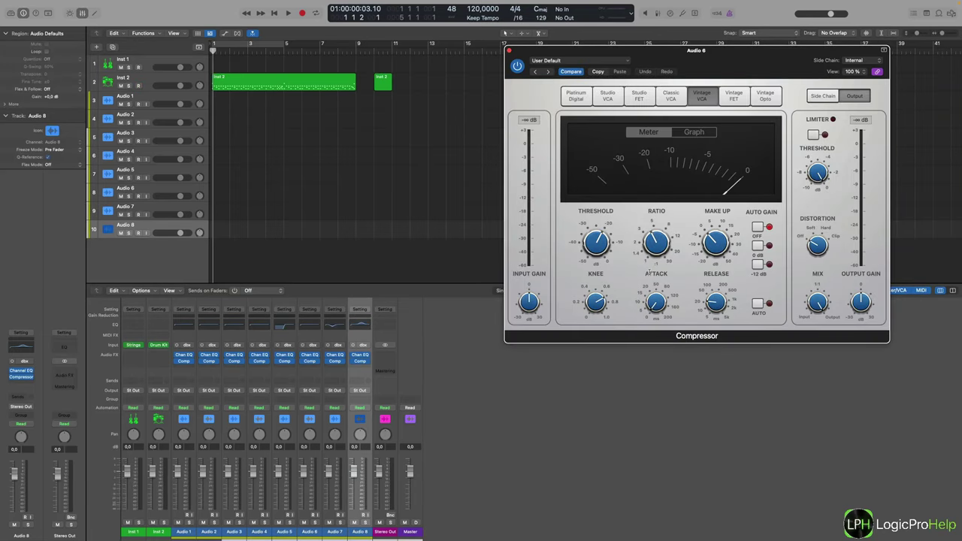
pyautogui.click(335, 354)
pyautogui.click(360, 355)
pyautogui.click(360, 361)
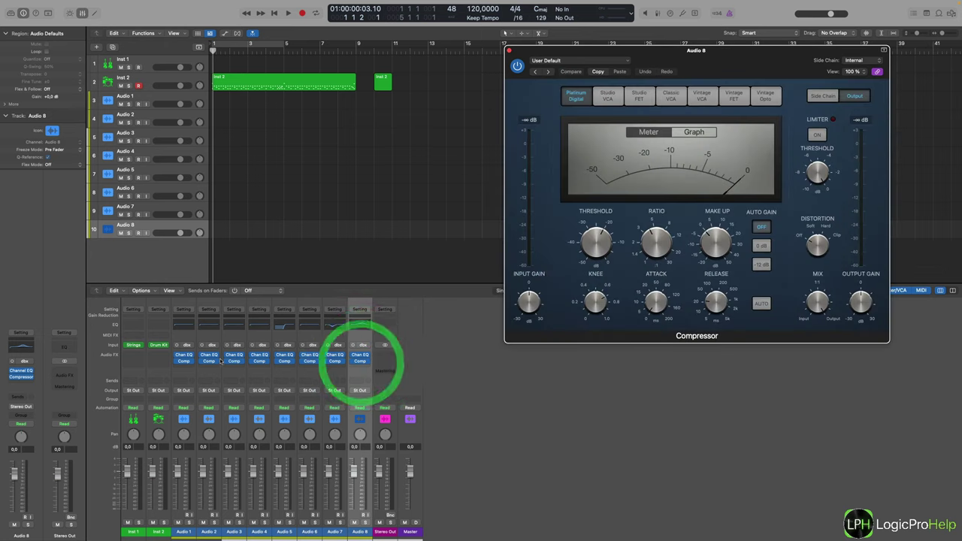
pyautogui.click(209, 361)
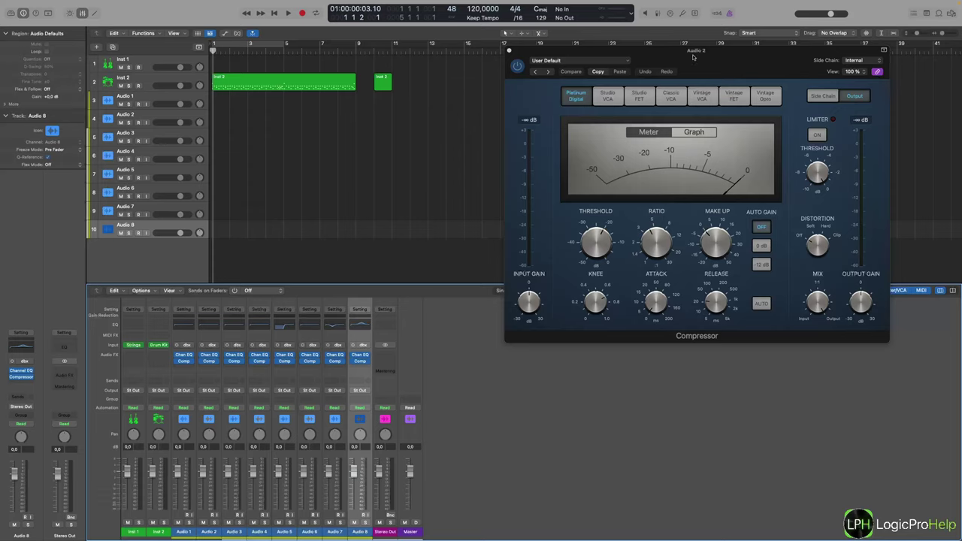
pyautogui.moveTo(693, 57); pyautogui.dragTo(404, 107)
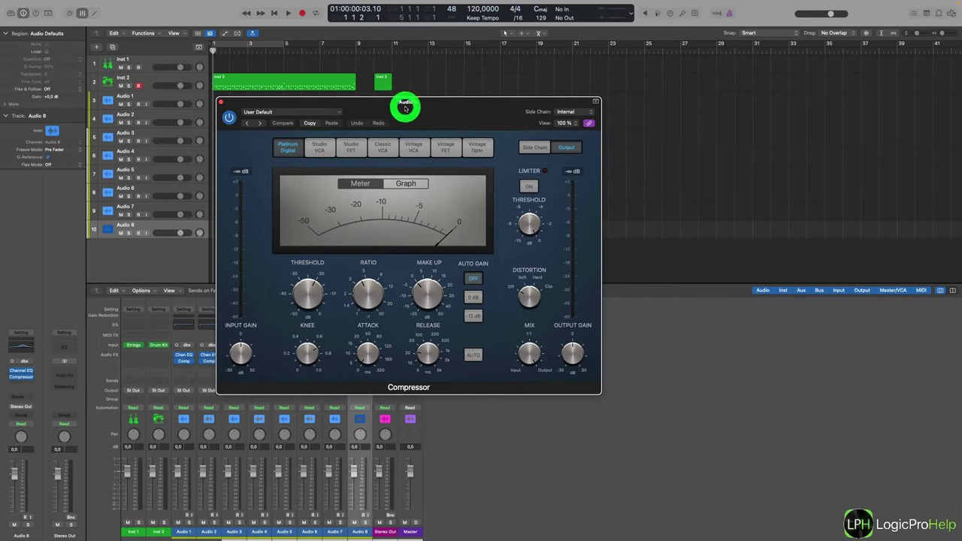